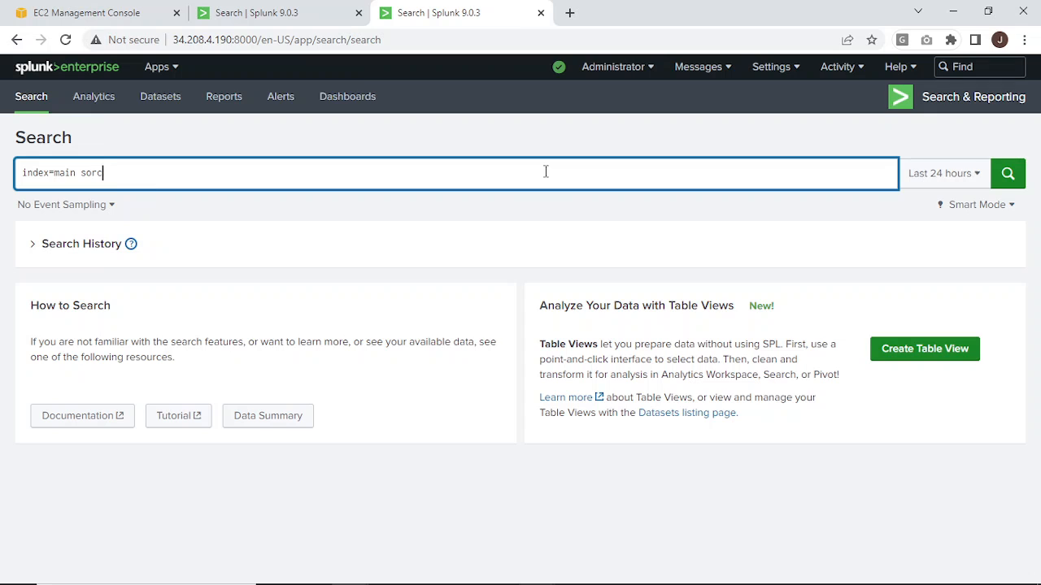
Complete the query as index=main sourcetype="access_combined_wcookie" and run it over the last 30 days.
key(BackSpace)
key(BackSpace)
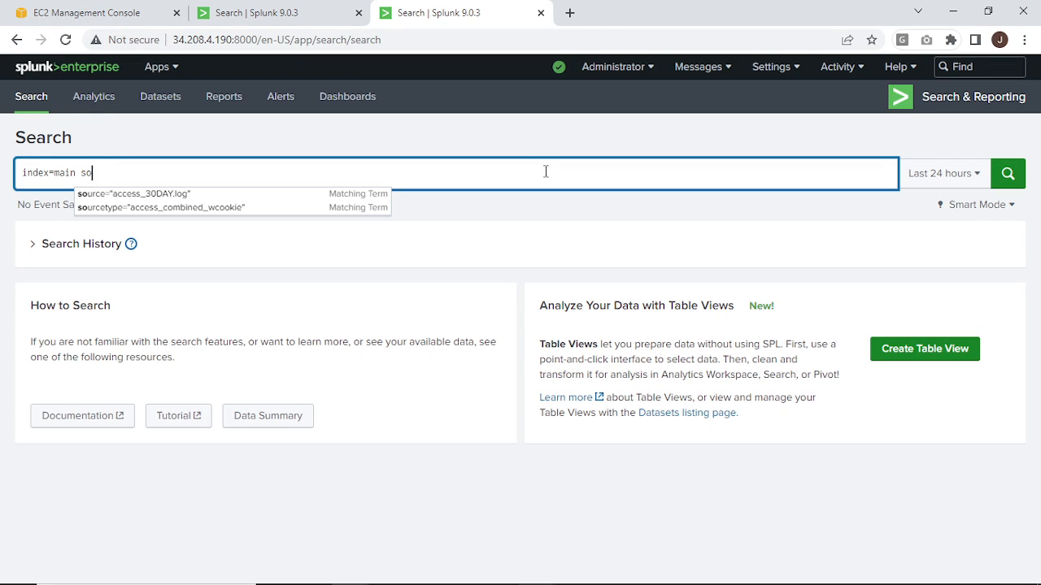
key(Down)
key(Down)
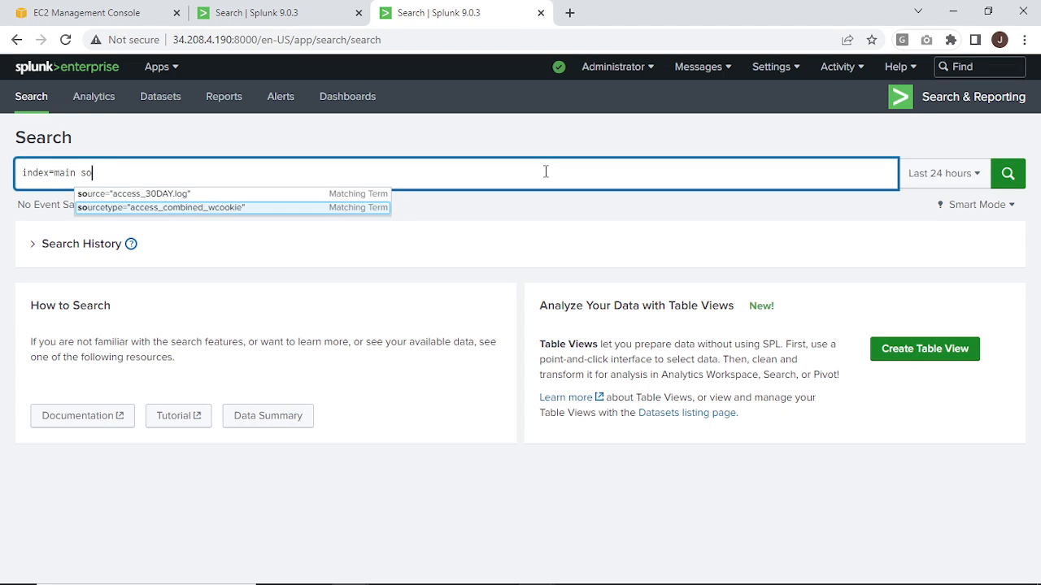
key(Return)
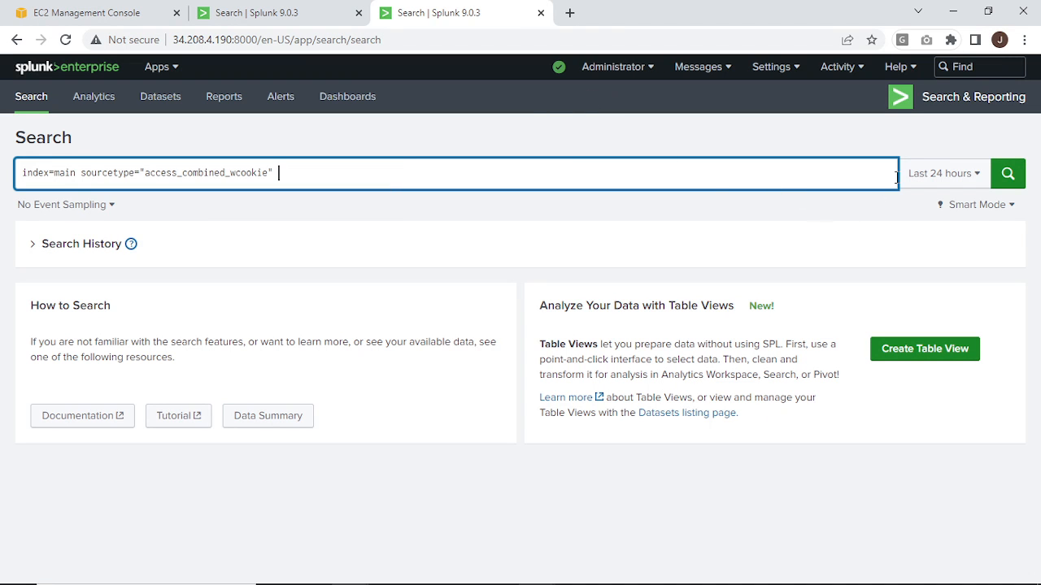
click(922, 183)
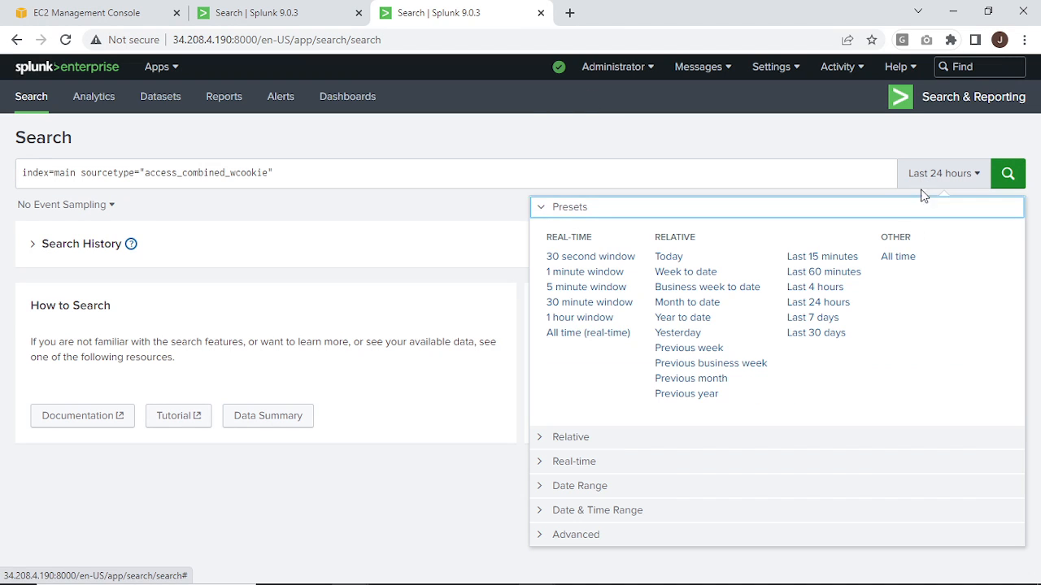
click(802, 338)
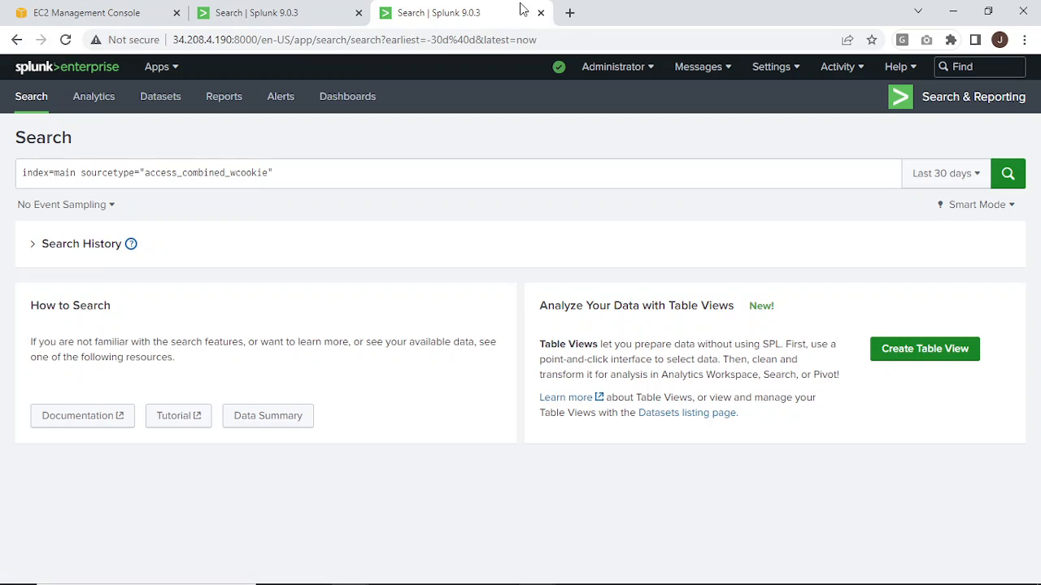
click(1009, 176)
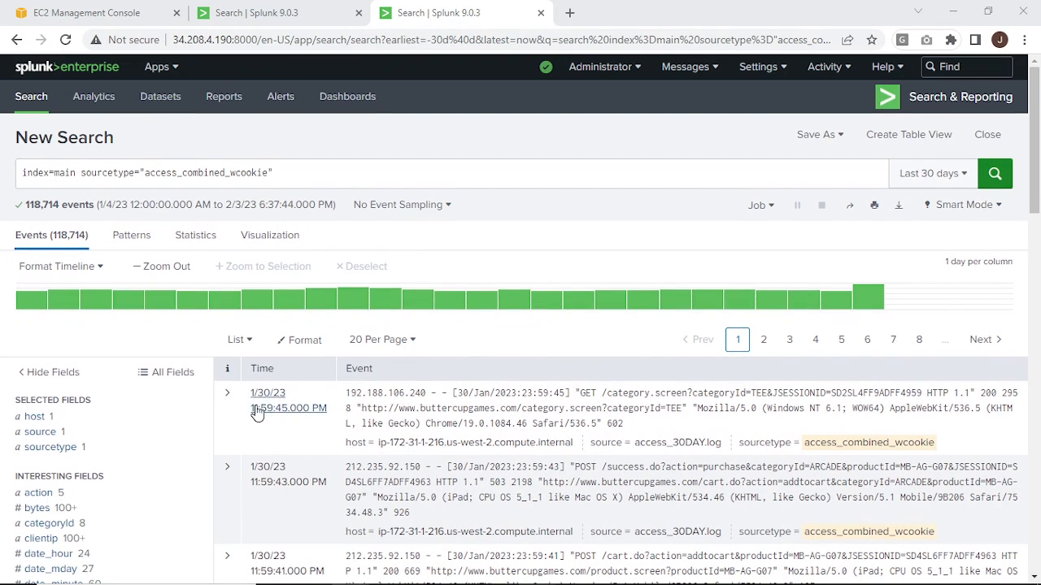
Filter the search results to events whose categoryId field is SHOOTER.
scroll(255, 413, down, 1)
scroll(256, 413, down, 3)
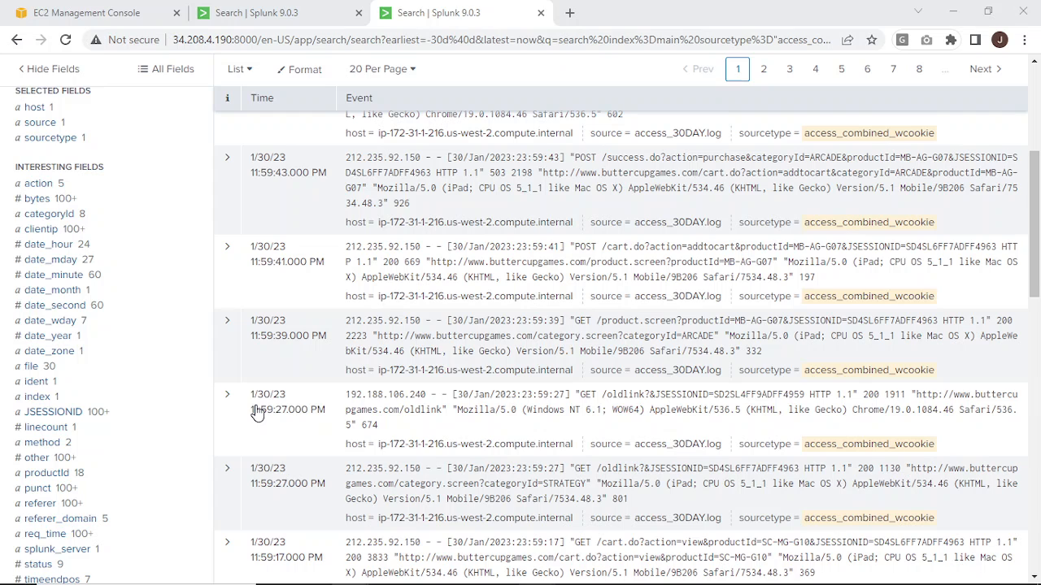
click(37, 220)
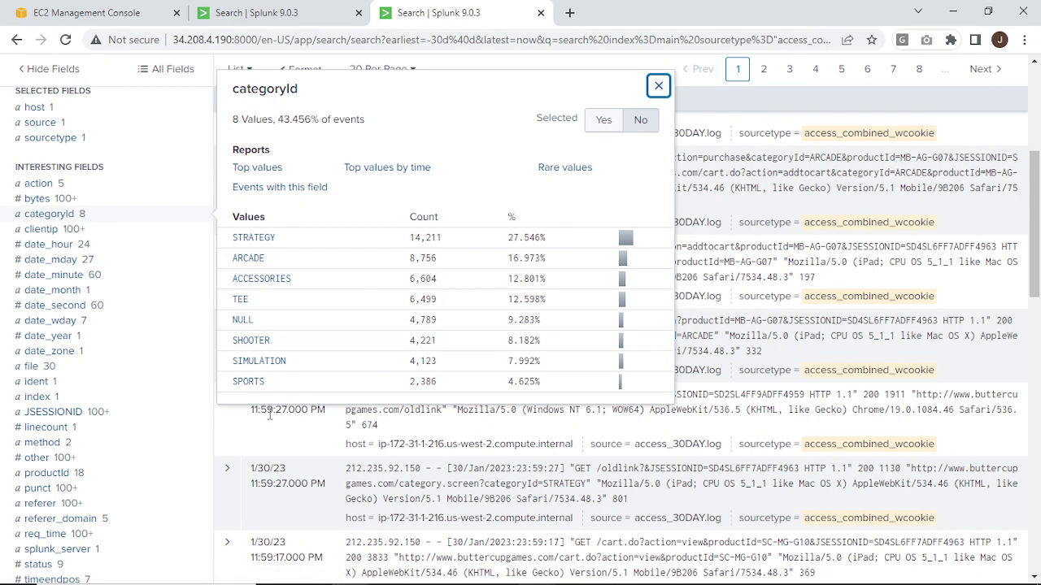
click(259, 345)
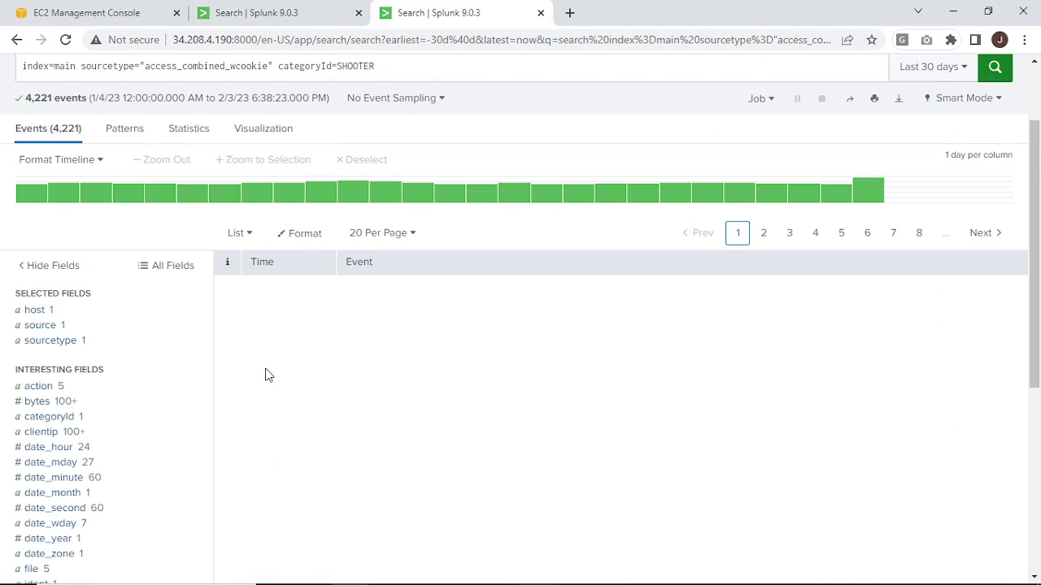
Expand the first SHOOTER event in the results to show its field details.
scroll(223, 448, down, 2)
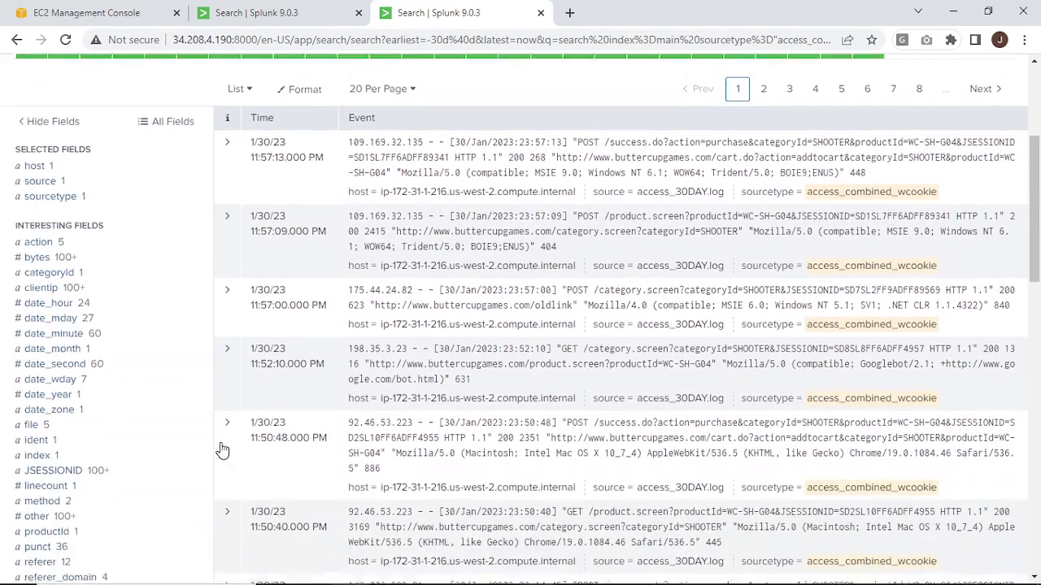
scroll(222, 449, up, 3)
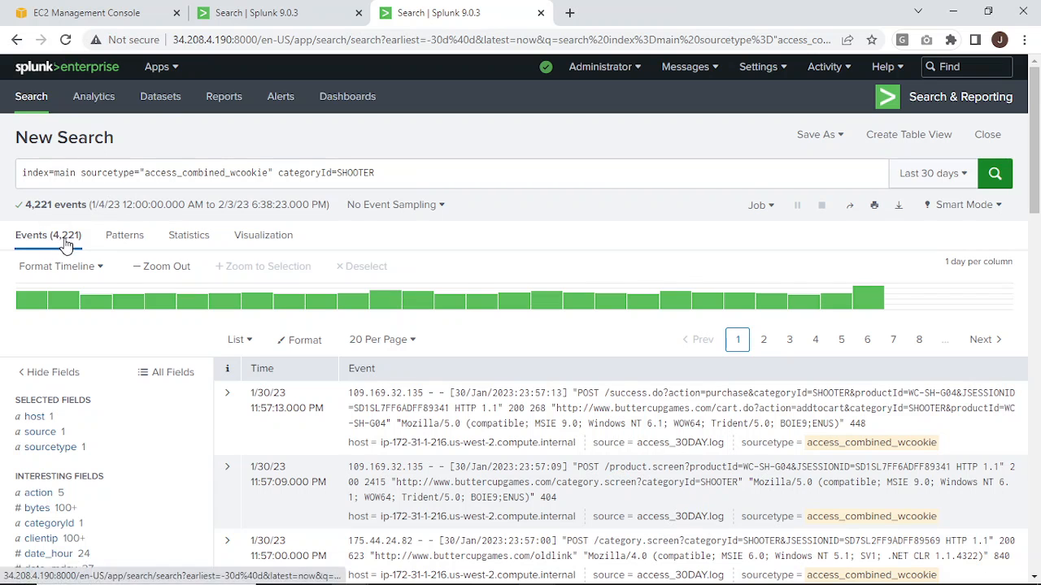
scroll(143, 504, down, 2)
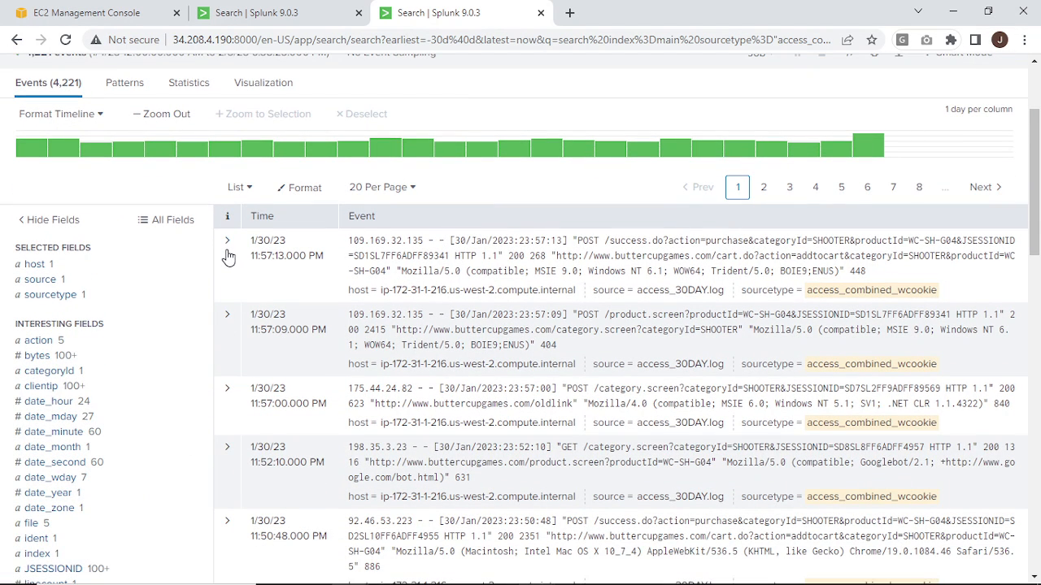
click(228, 255)
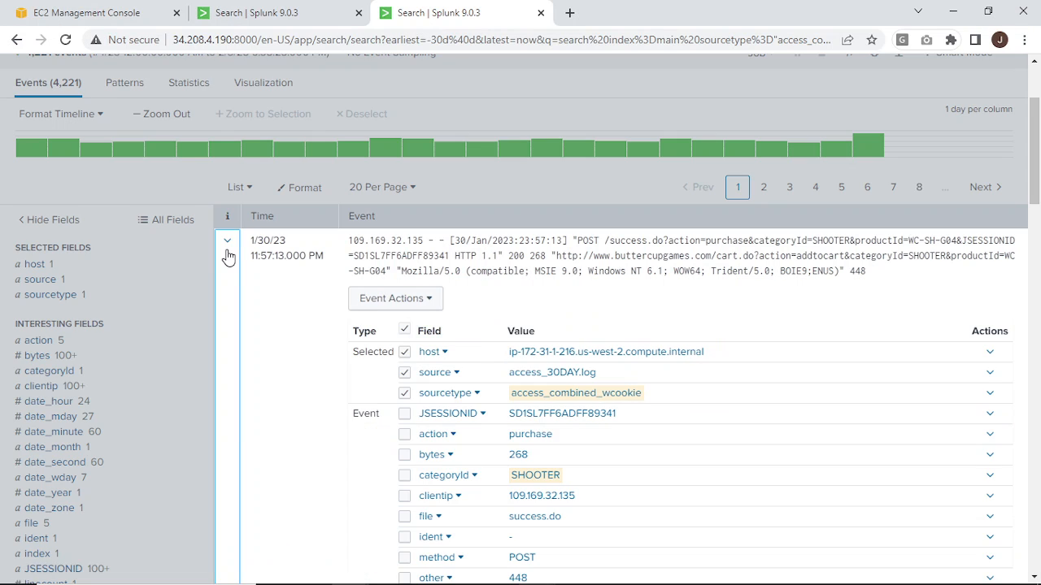
scroll(526, 486, down, 1)
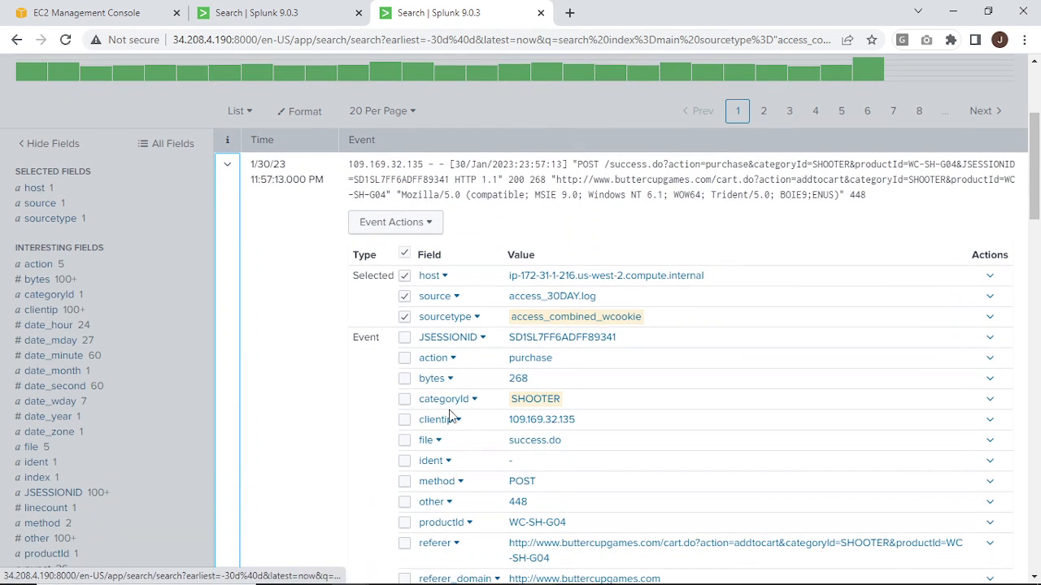
Create the tag adult for the field value categoryId=SHOOTER and save it.
click(991, 404)
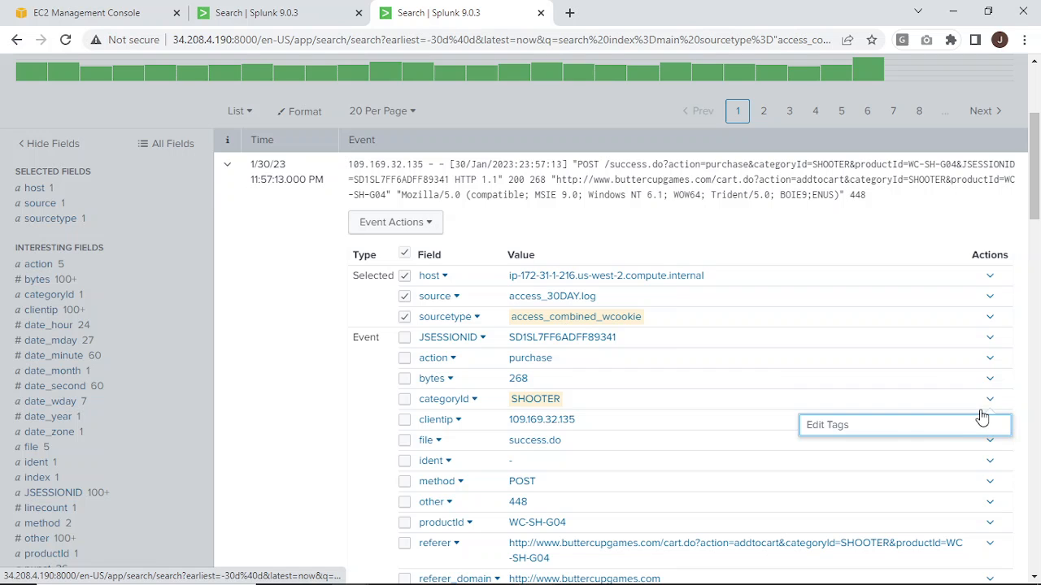
click(921, 432)
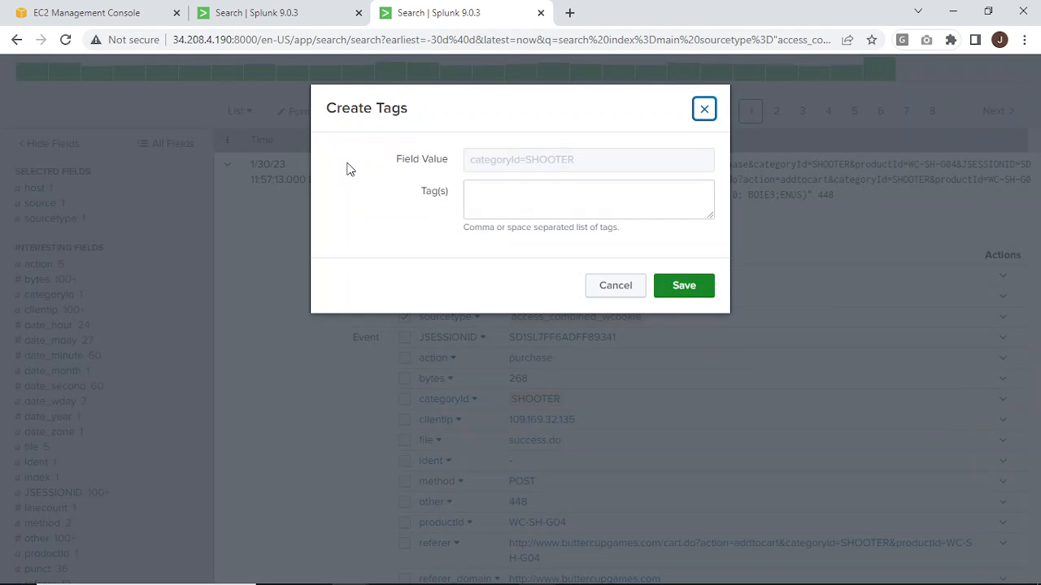
click(505, 196)
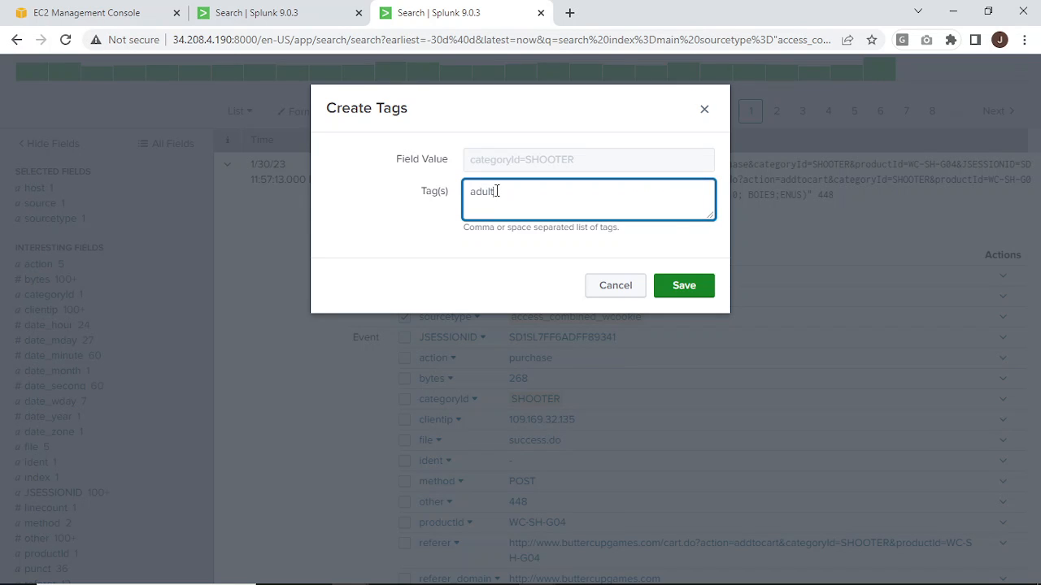
click(671, 299)
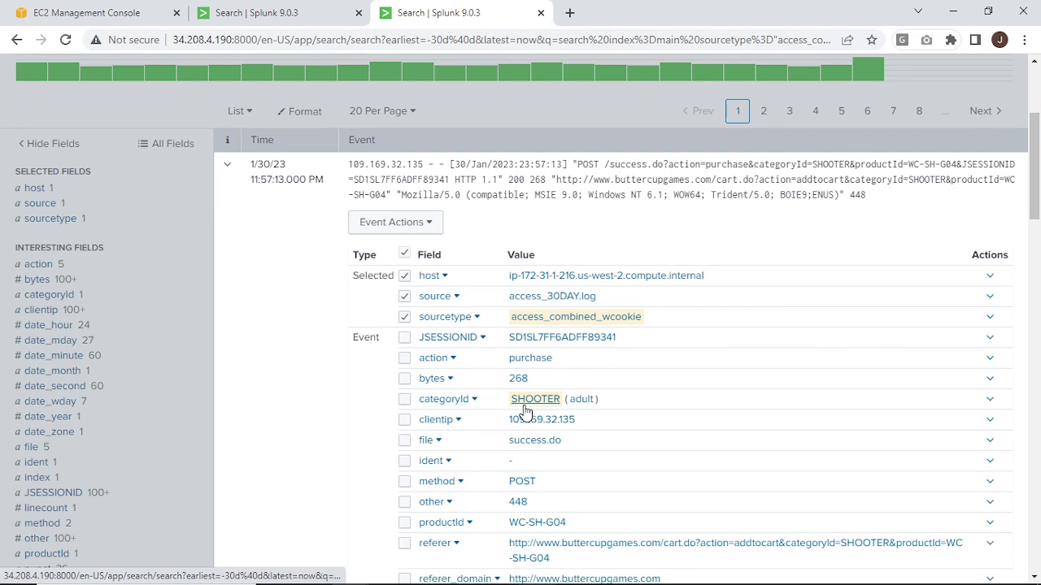
Replace the query with tag=adult, run it, and look over the returned events.
scroll(592, 407, up, 5)
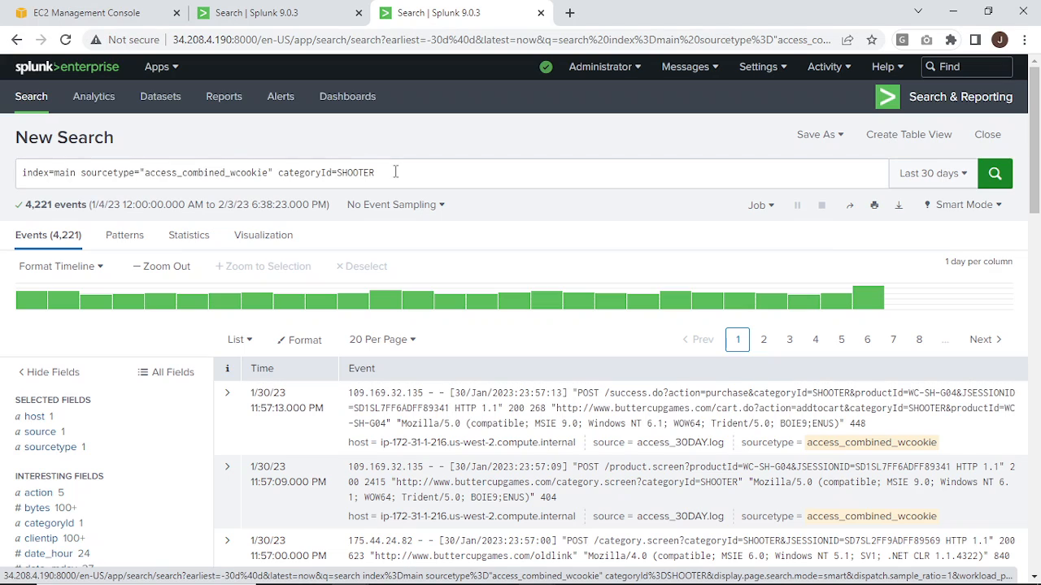
drag(396, 171, 5, 168)
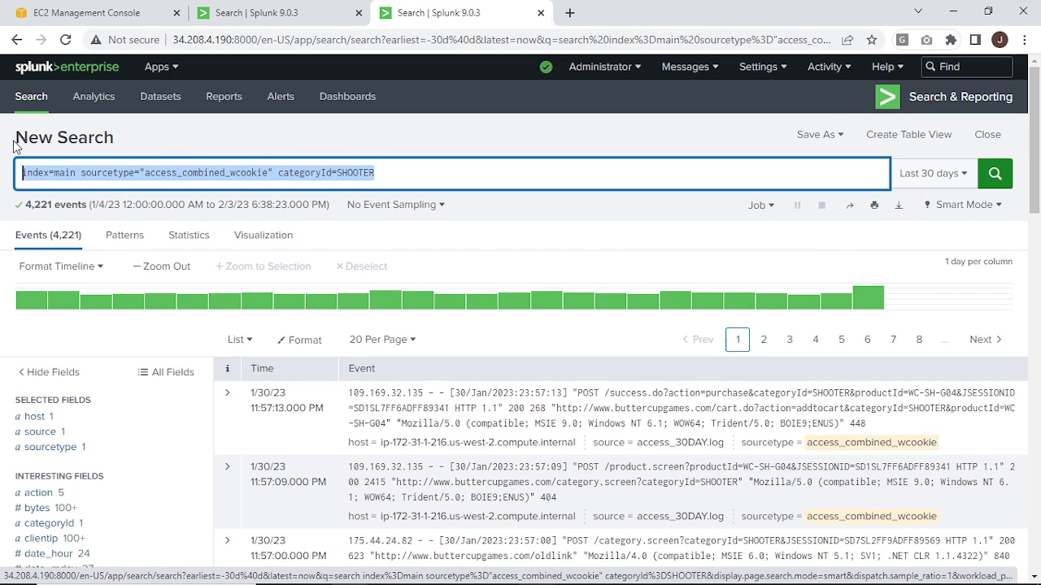
text(tag-)
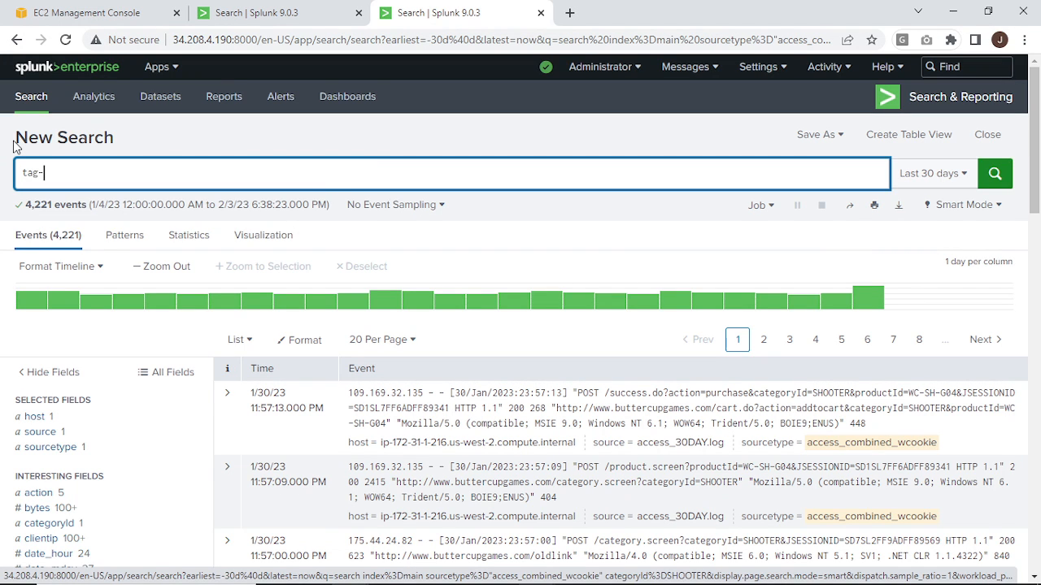
key(BackSpace)
text(=)
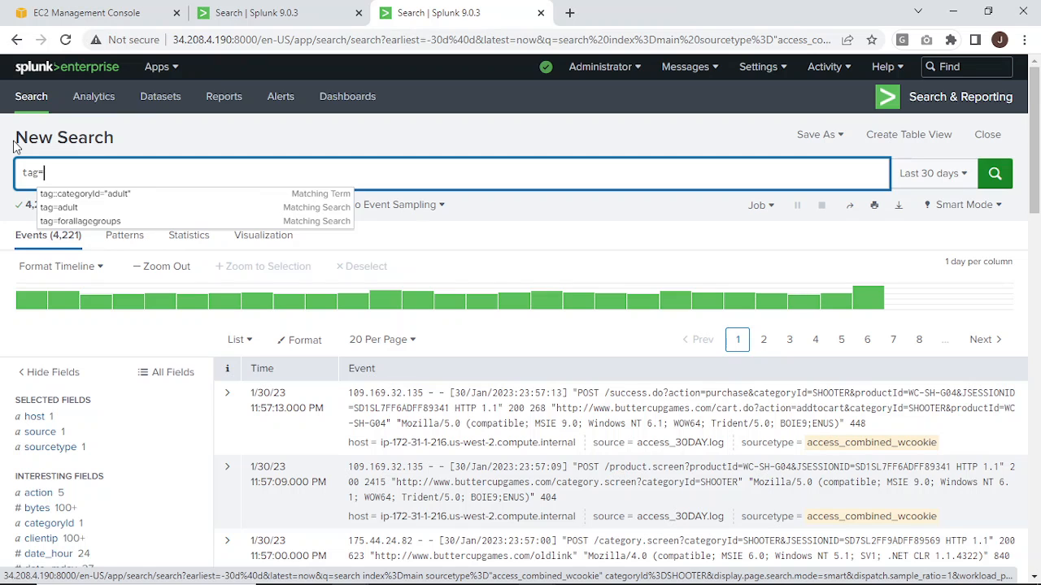
text(adult)
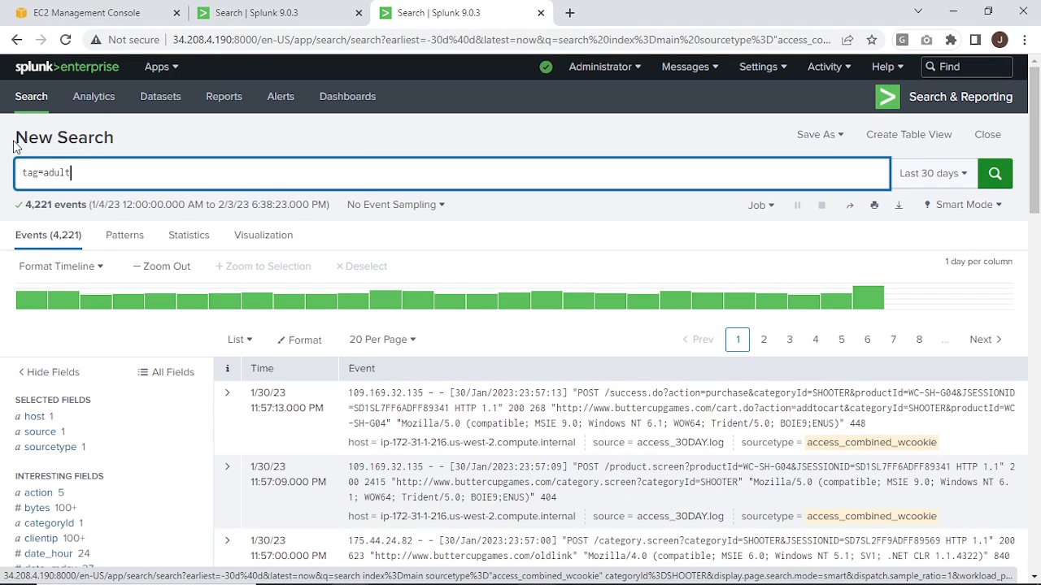
key(Return)
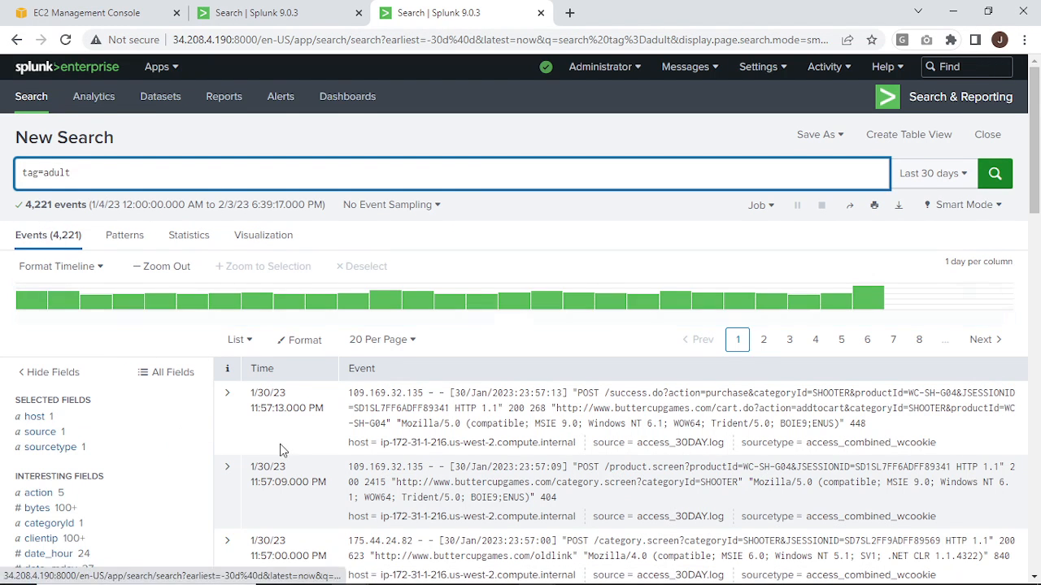
scroll(280, 449, down, 2)
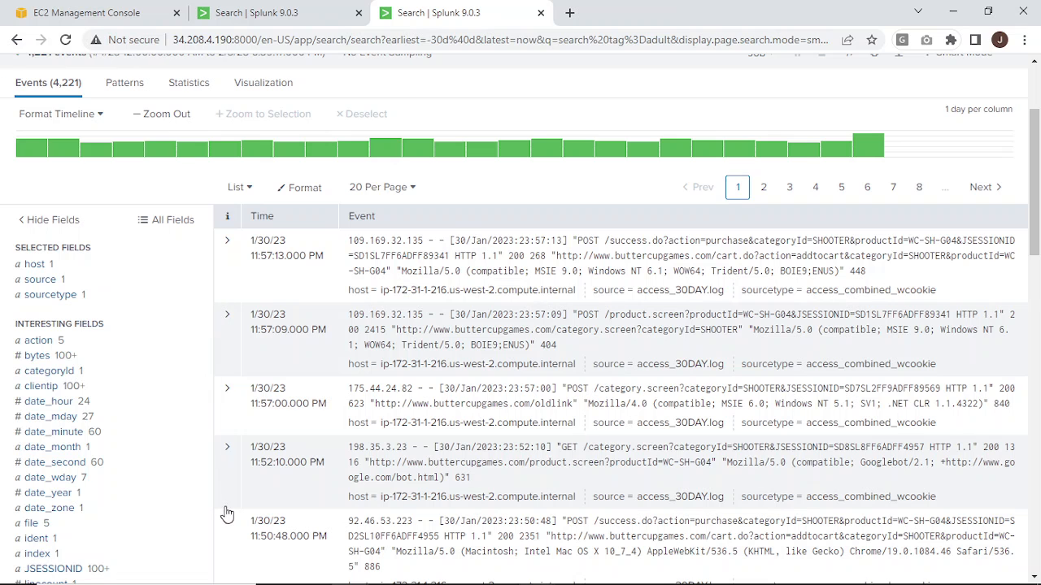
scroll(204, 419, up, 2)
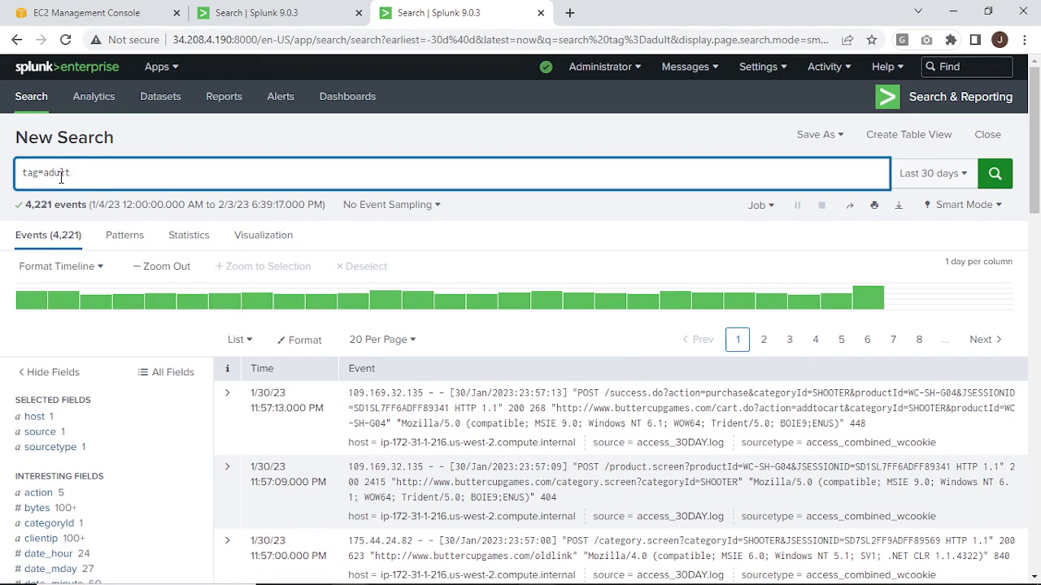
scroll(105, 439, down, 3)
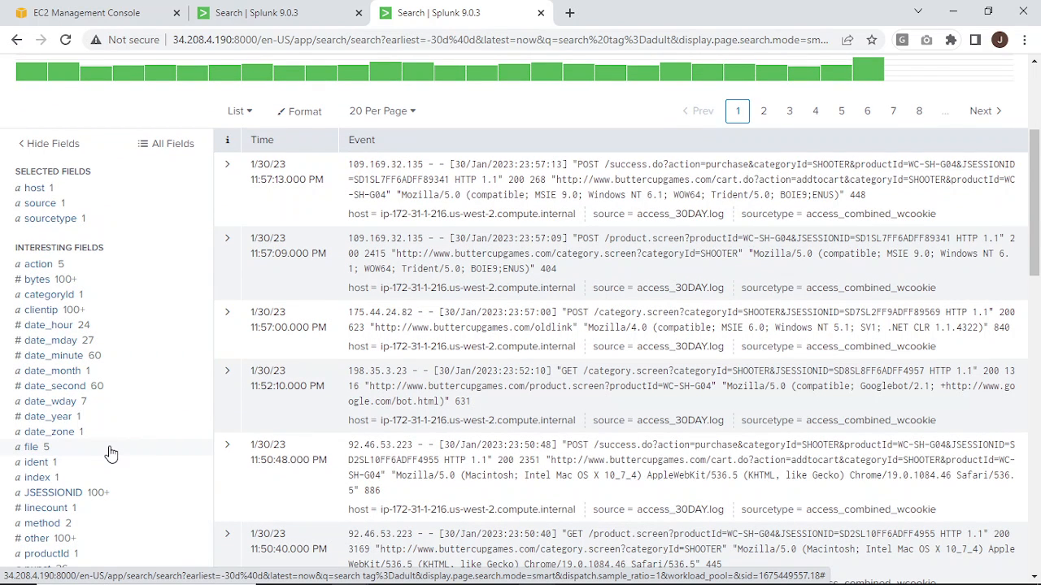
scroll(81, 405, up, 3)
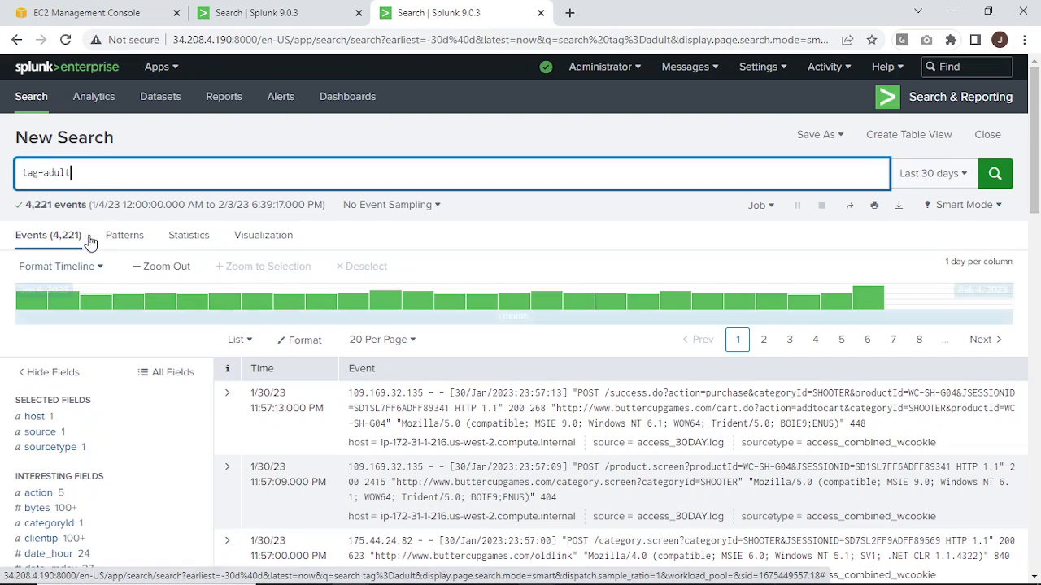
Replace the query with index="main" sourcetype="access_combined_wcookie", without a categoryId filter, and run it.
drag(96, 174, 11, 148)
text(i)
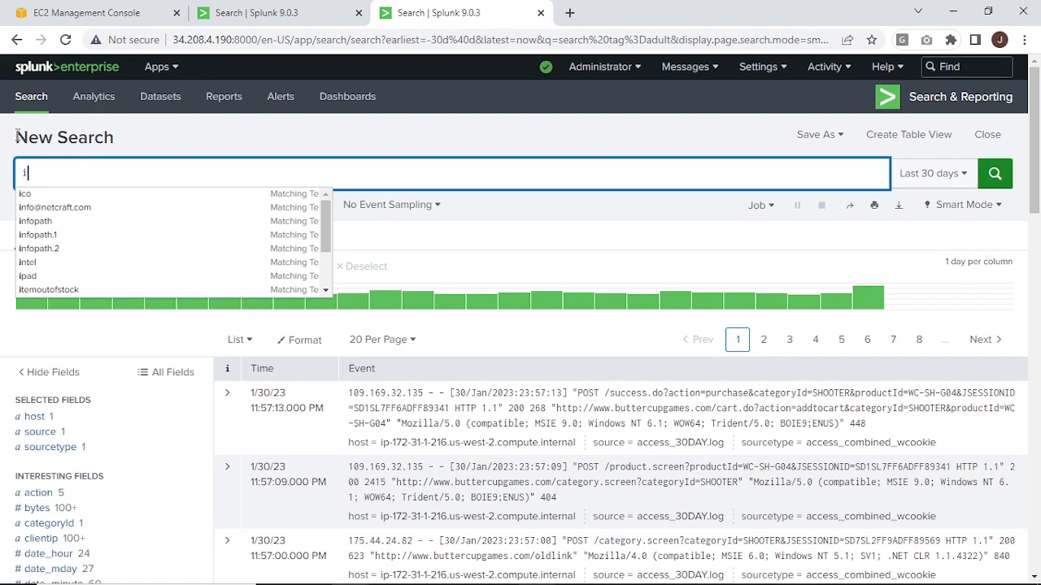
text(ndex)
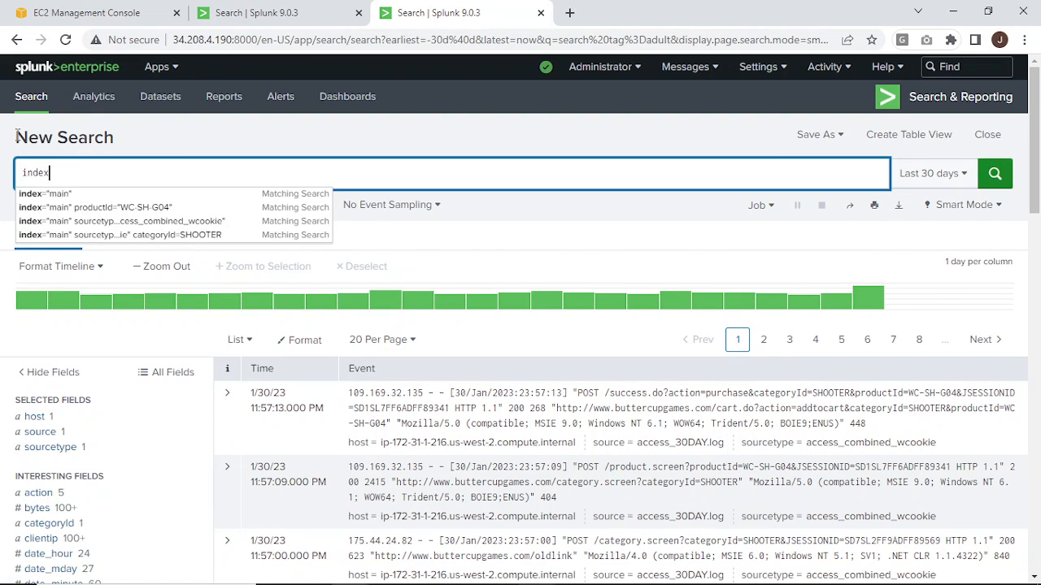
key(Down)
key(Down)
key(Down)
key(Down)
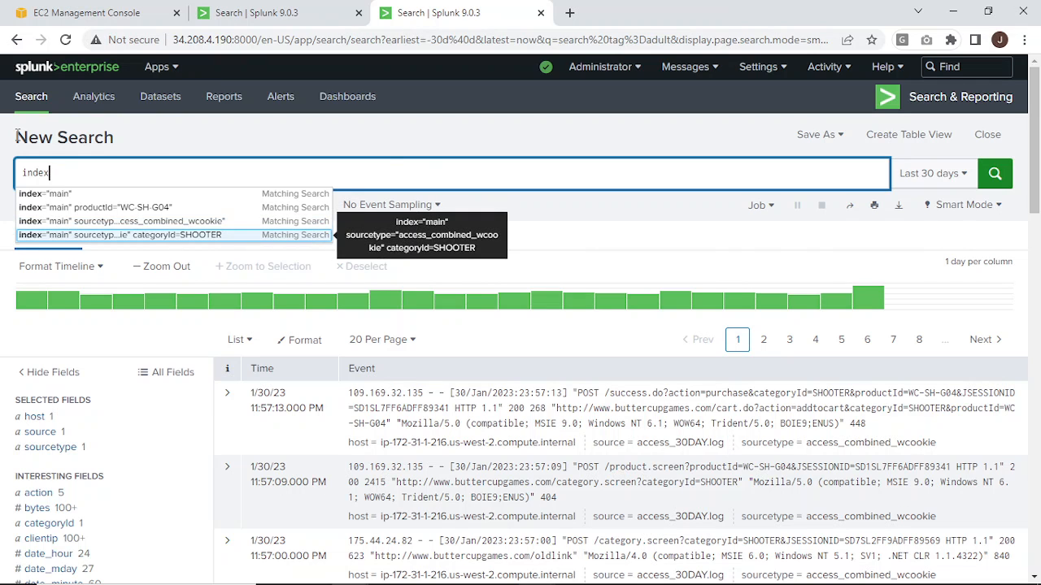
key(Return)
key(BackSpace)
key(BackSpace)
key(BackSpace)
key(BackSpace)
key(BackSpace)
key(BackSpace)
key(BackSpace)
key(BackSpace)
key(BackSpace)
key(BackSpace)
key(BackSpace)
key(BackSpace)
key(BackSpace)
key(BackSpace)
key(BackSpace)
key(BackSpace)
key(BackSpace)
key(BackSpace)
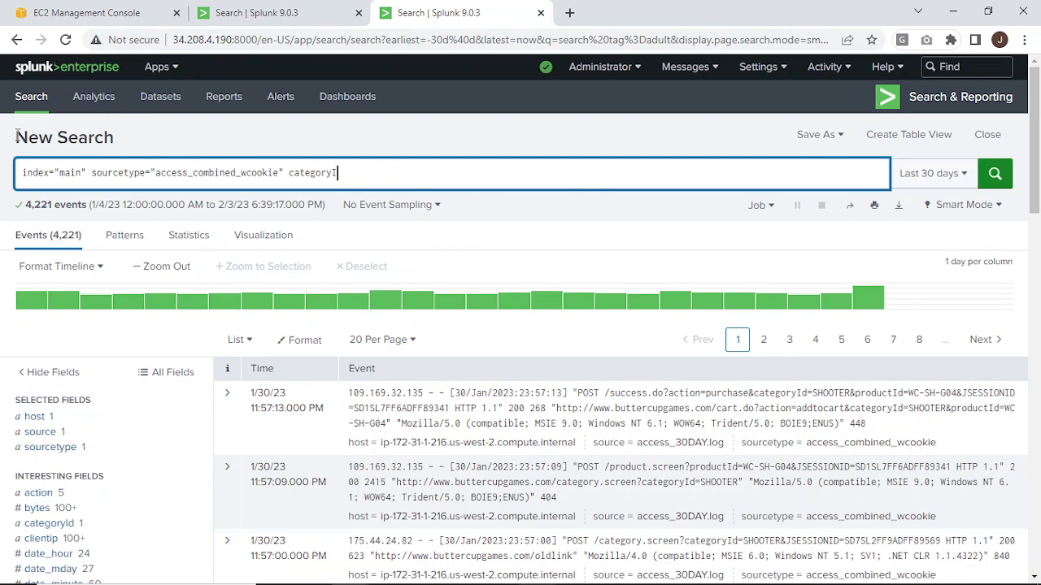
key(BackSpace)
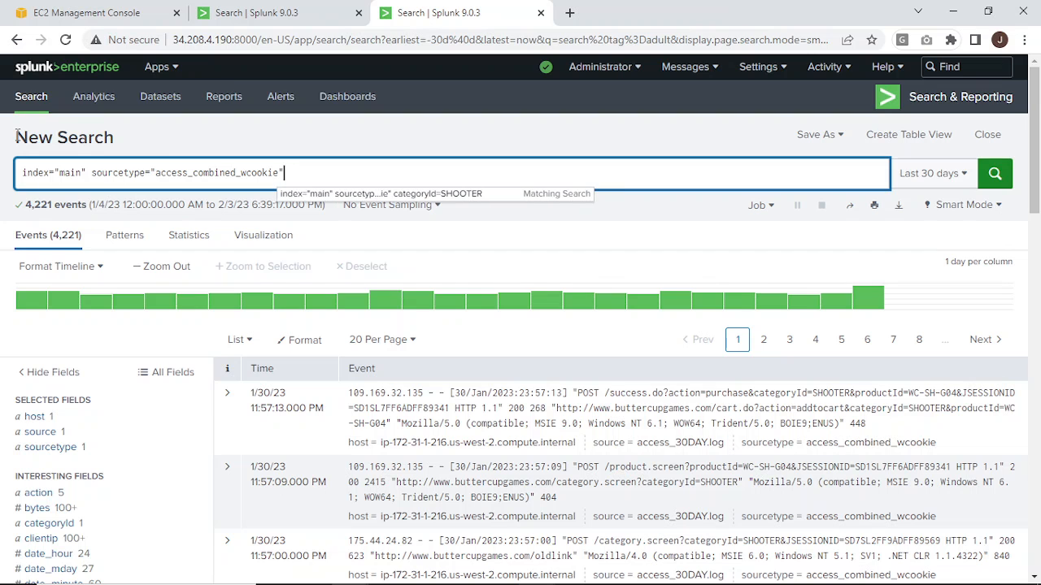
key(Return)
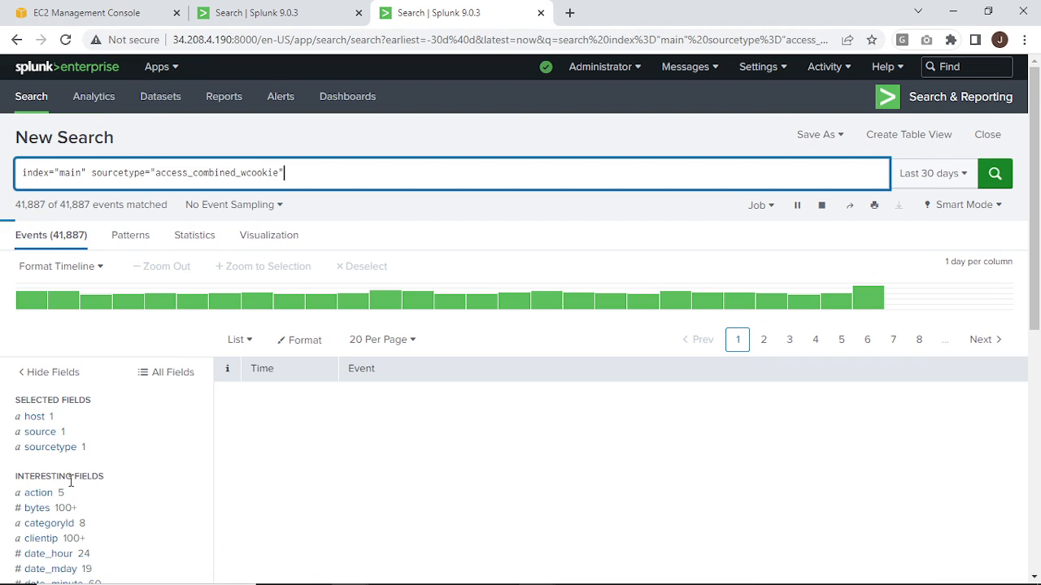
Examine the values of the categoryId field in the search results.
scroll(71, 481, down, 2)
scroll(72, 481, down, 1)
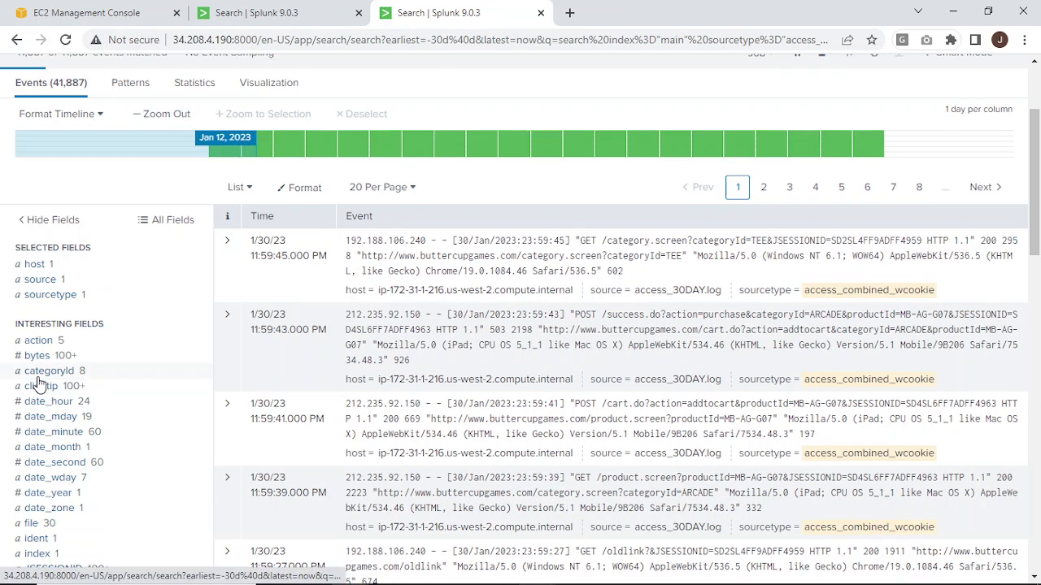
click(41, 373)
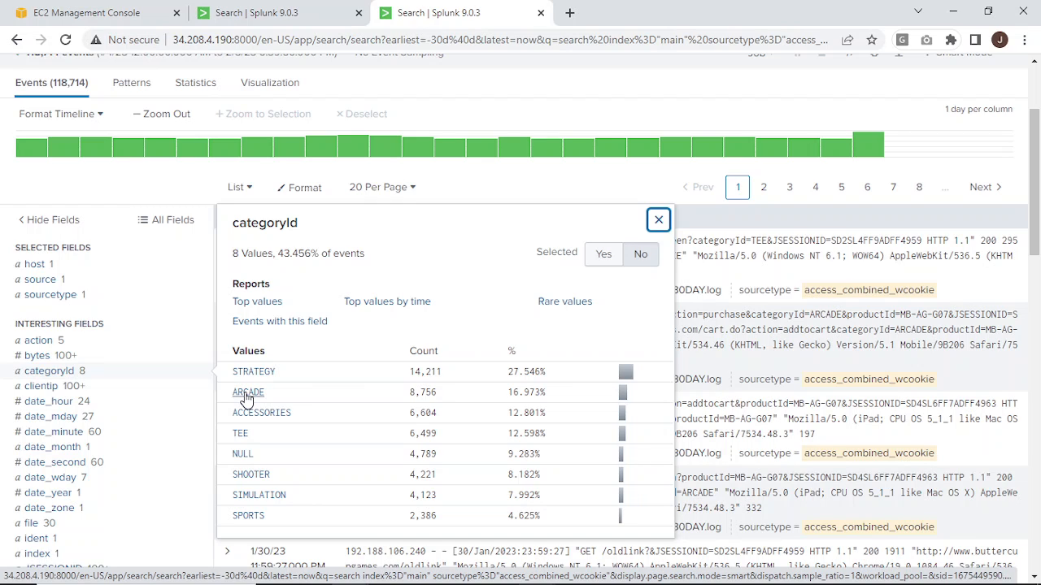
click(659, 220)
scroll(701, 353, up, 2)
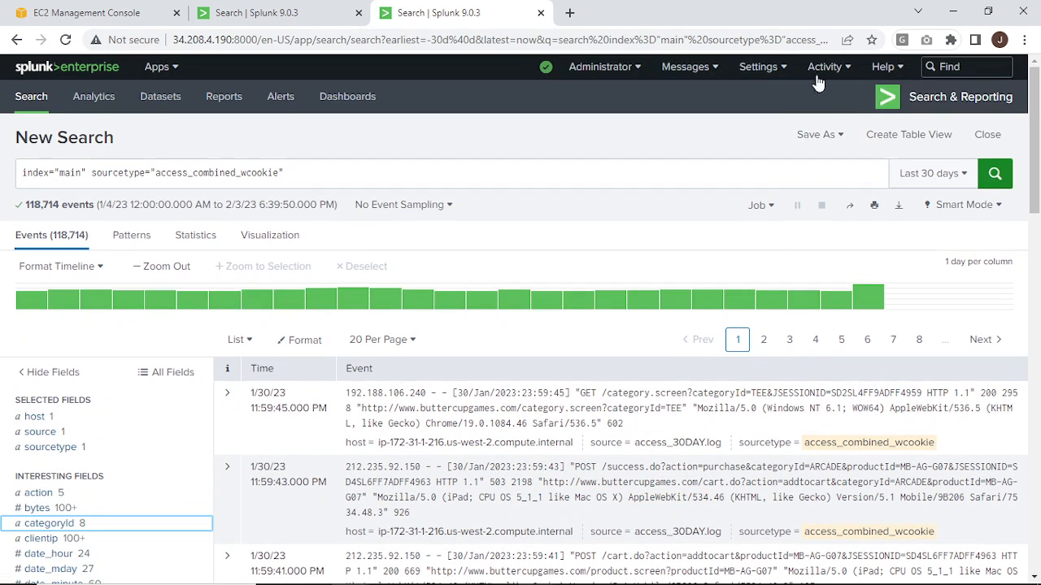
Start a new tag from the list of tags by tag name and name it forallages.
click(758, 68)
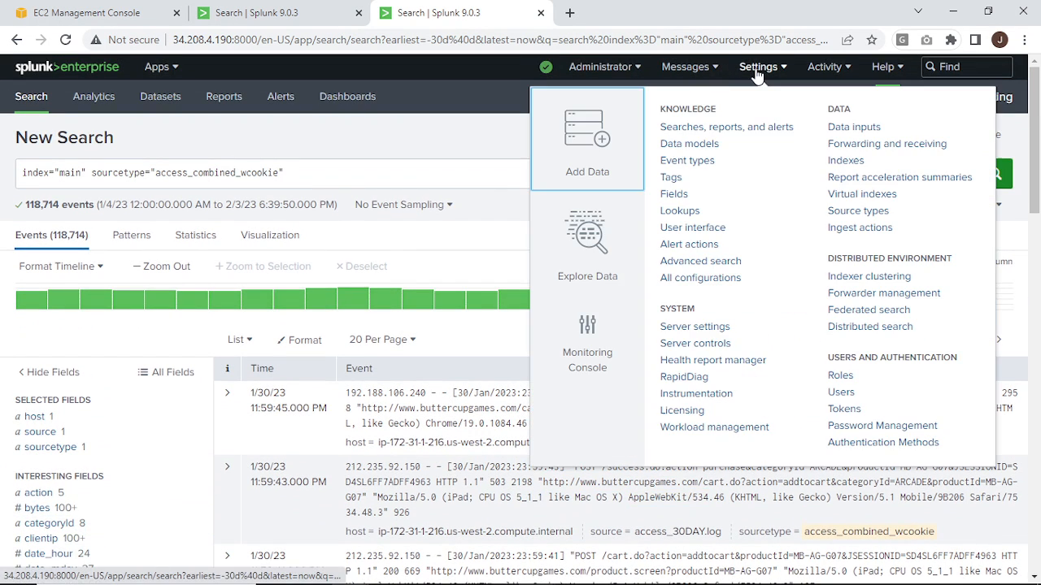
click(672, 179)
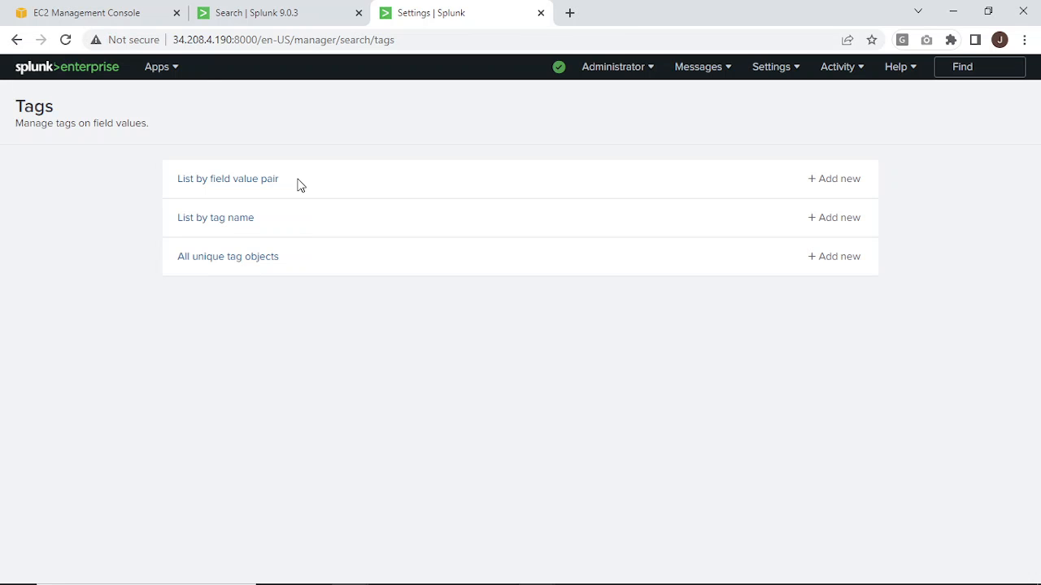
click(203, 226)
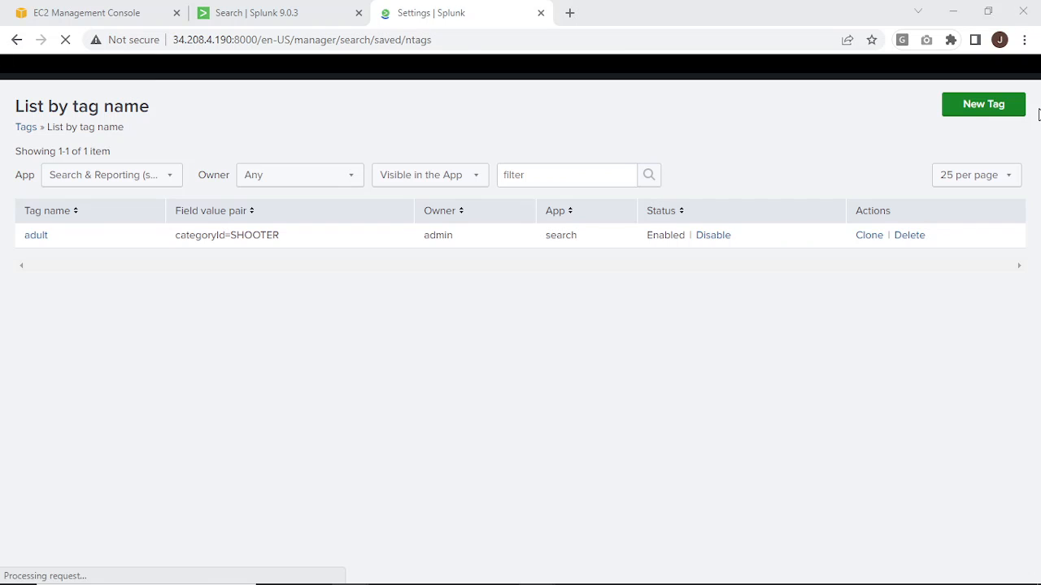
click(960, 112)
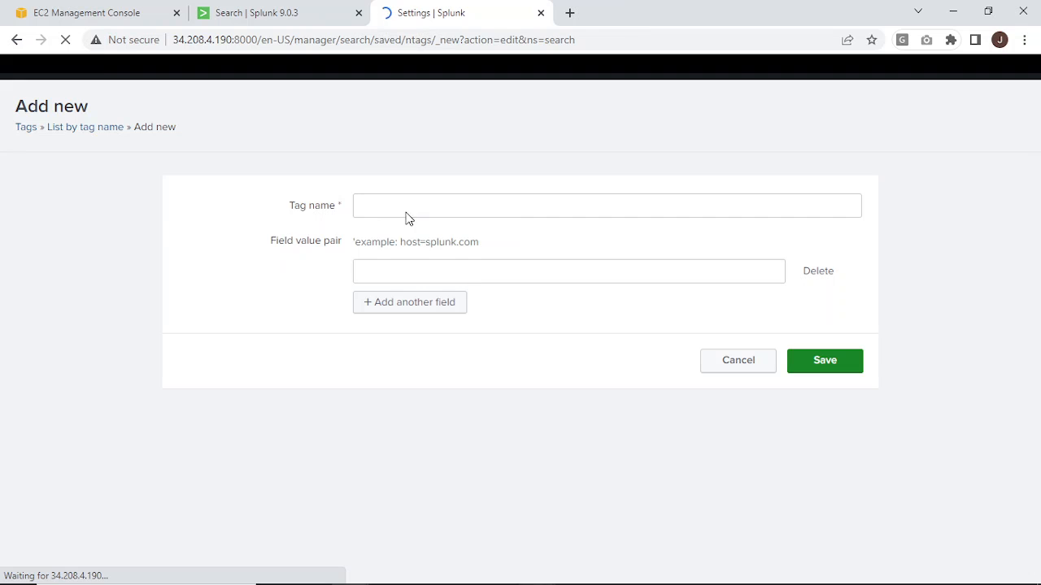
click(413, 208)
text(forallages)
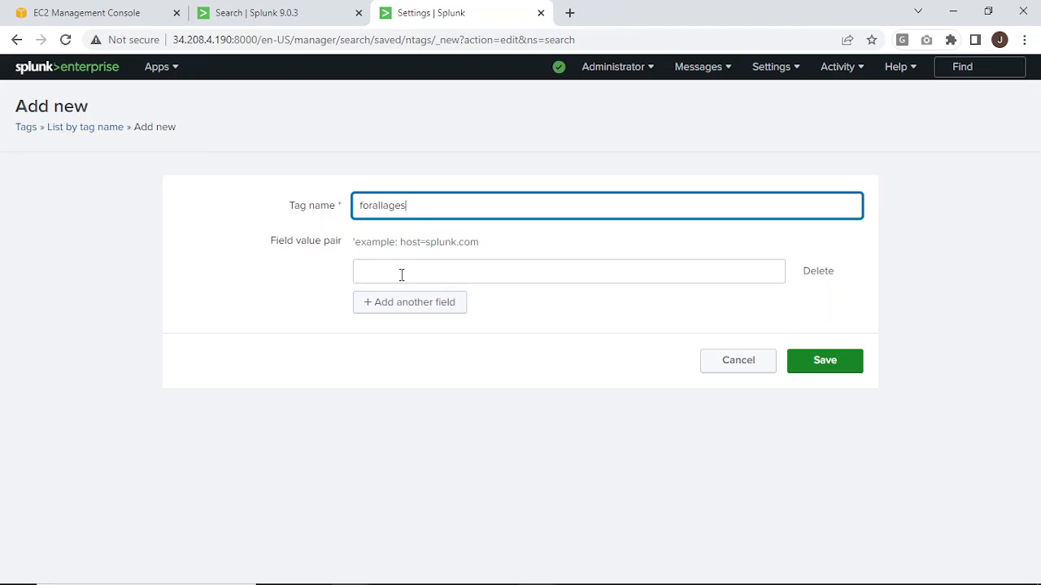
click(402, 275)
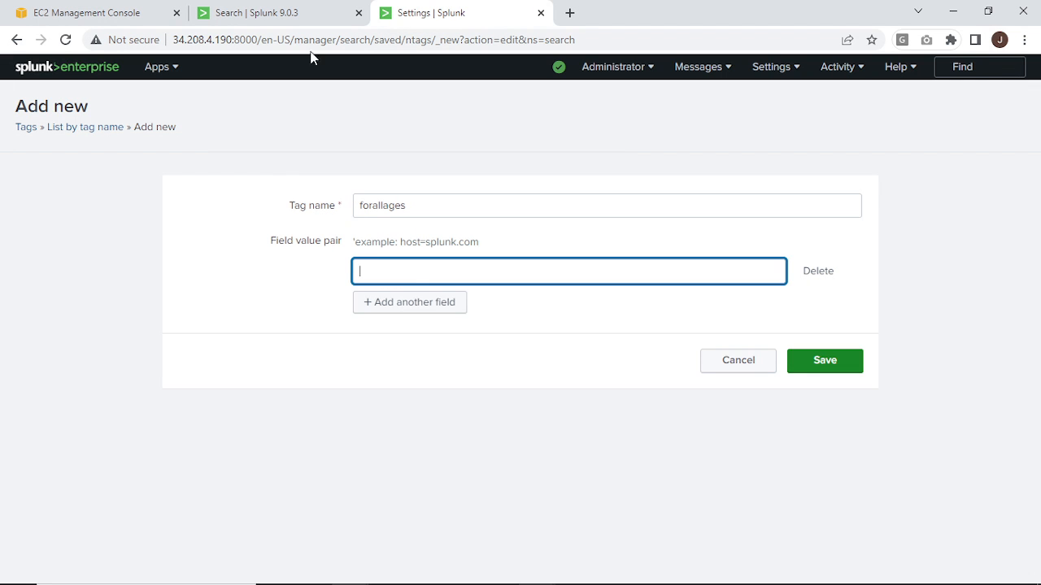
In the other Splunk search page, run the query index="main" sourcetype="access_combined_wcookie".
click(290, 12)
click(195, 178)
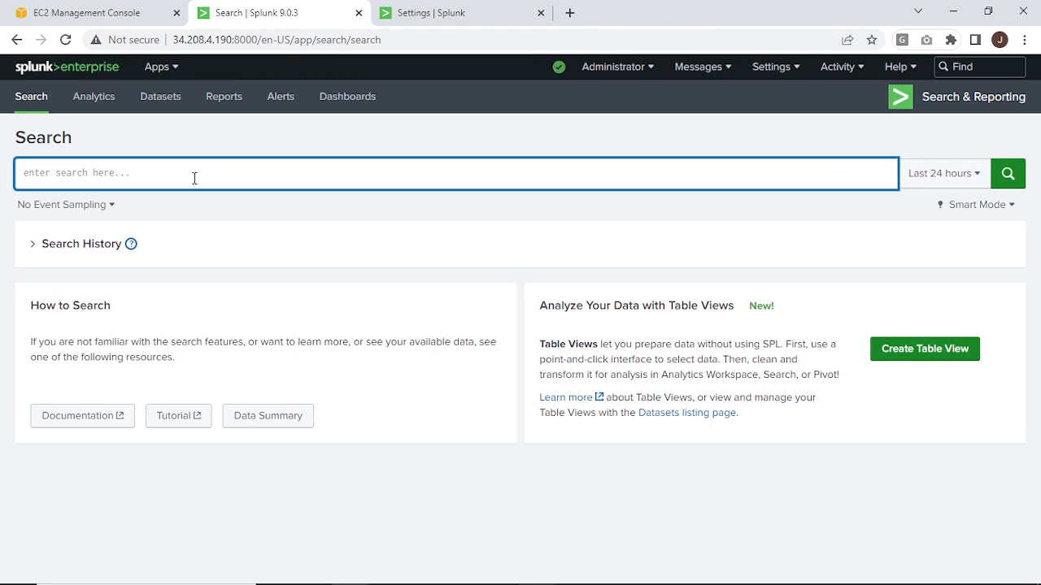
text(mai)
key(BackSpace)
key(BackSpace)
key(BackSpace)
text(m)
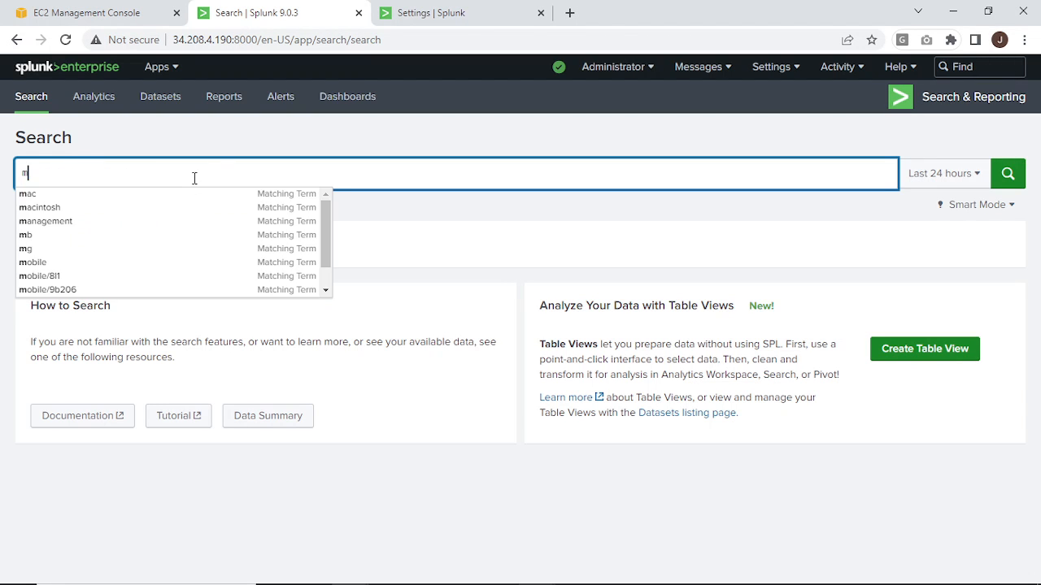
key(BackSpace)
text(index=")
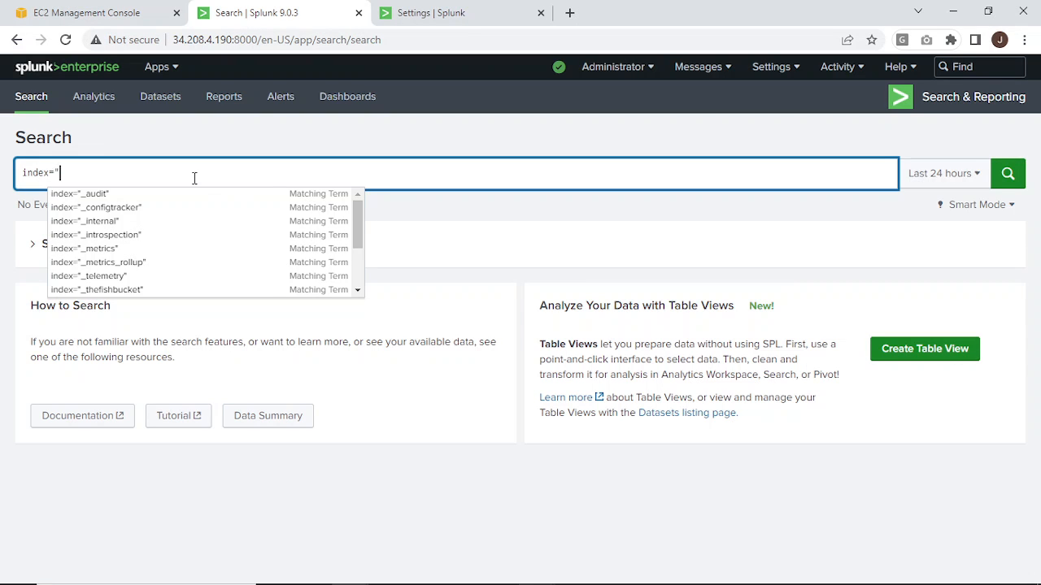
text(ma)
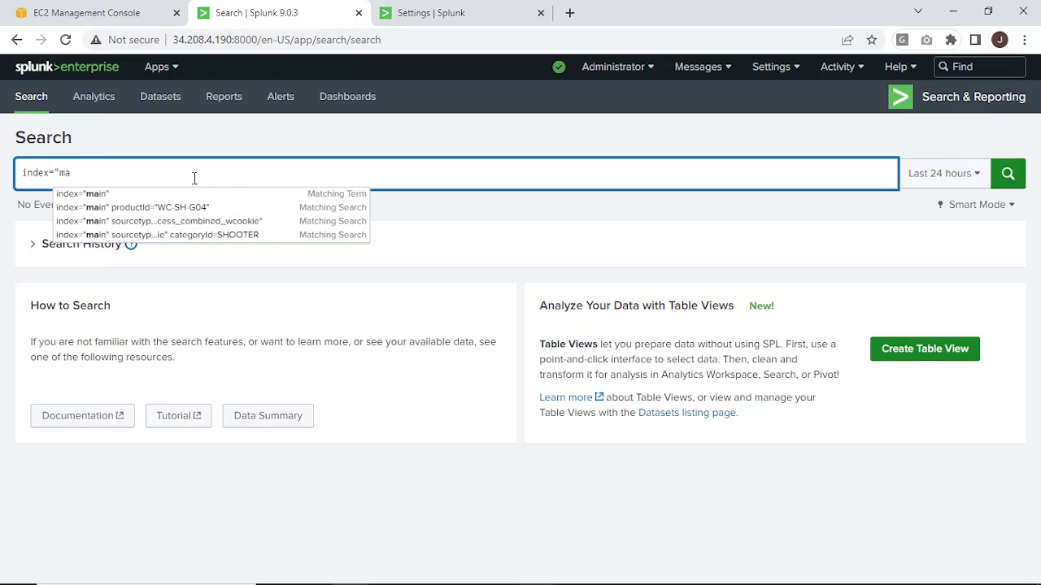
key(Down)
key(Down)
key(Down)
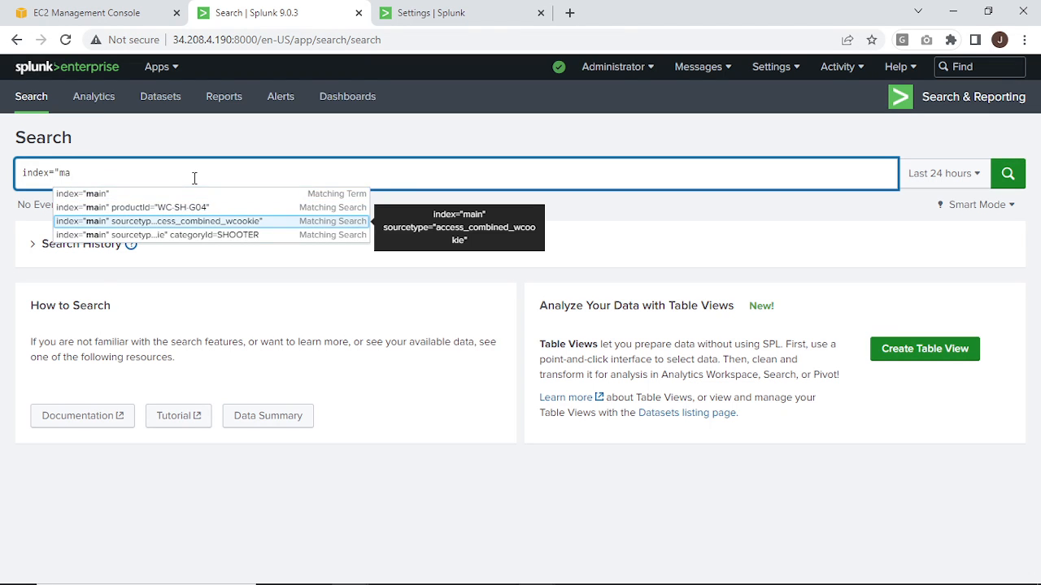
key(Return)
key(Return)
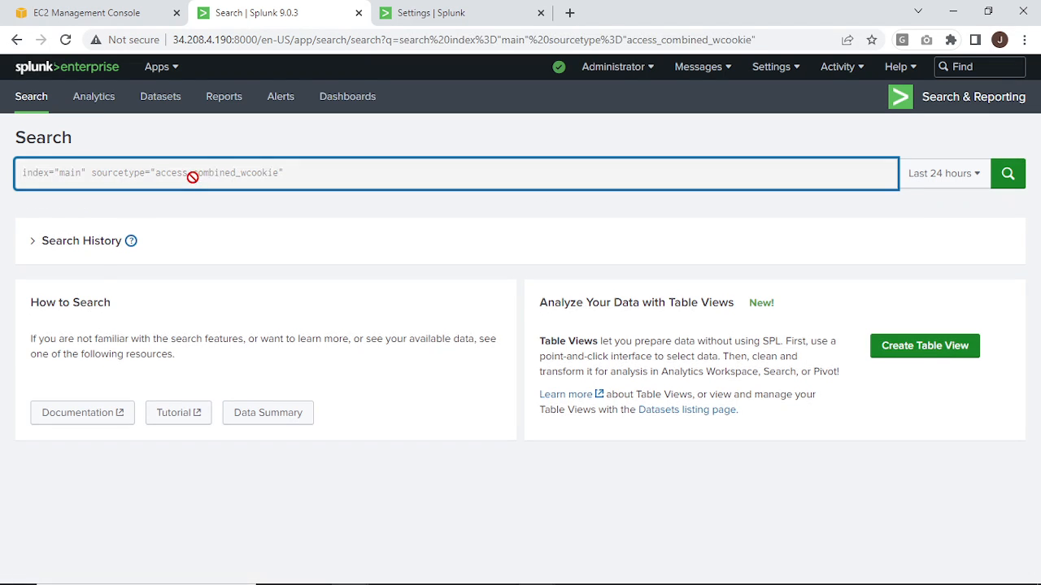
Set the search's time range to All time and rerun the query.
click(1000, 178)
click(1009, 181)
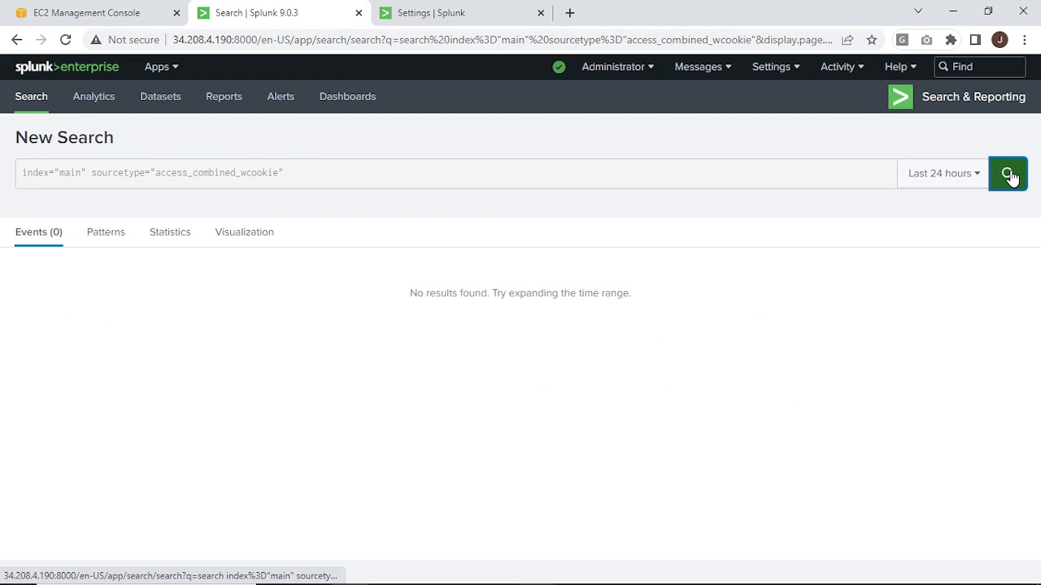
click(1008, 176)
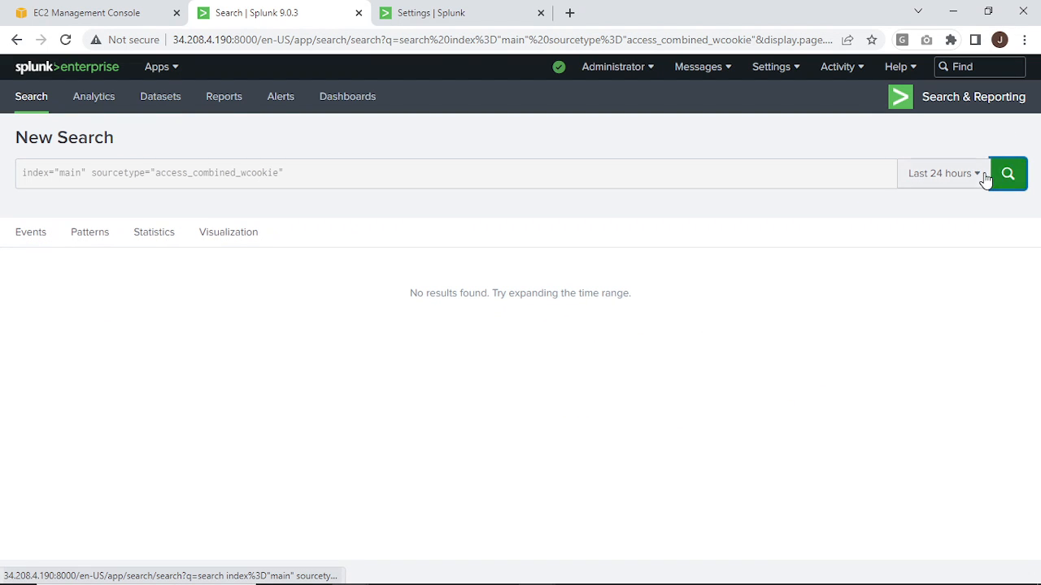
click(985, 177)
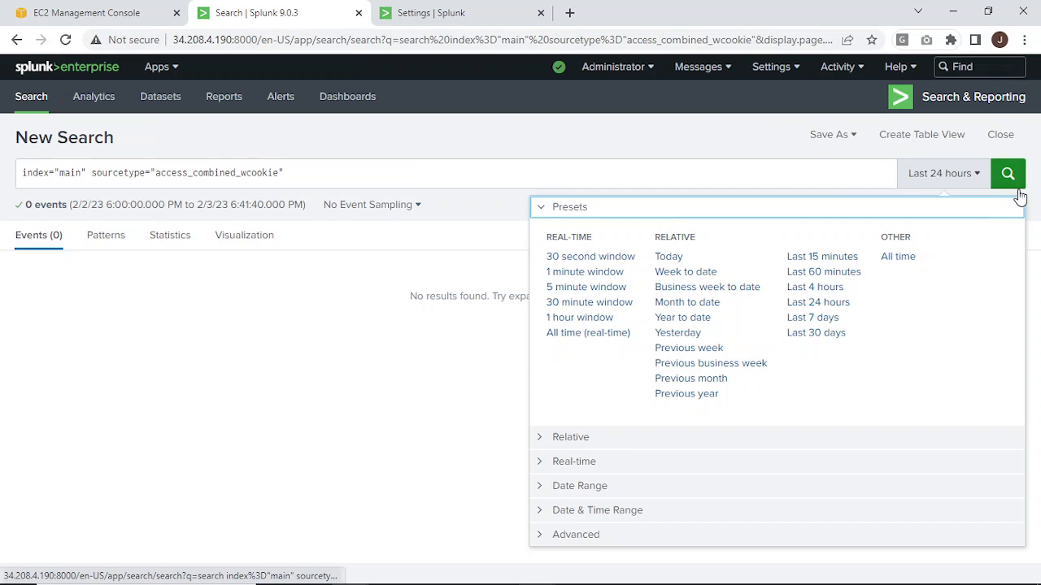
click(1012, 179)
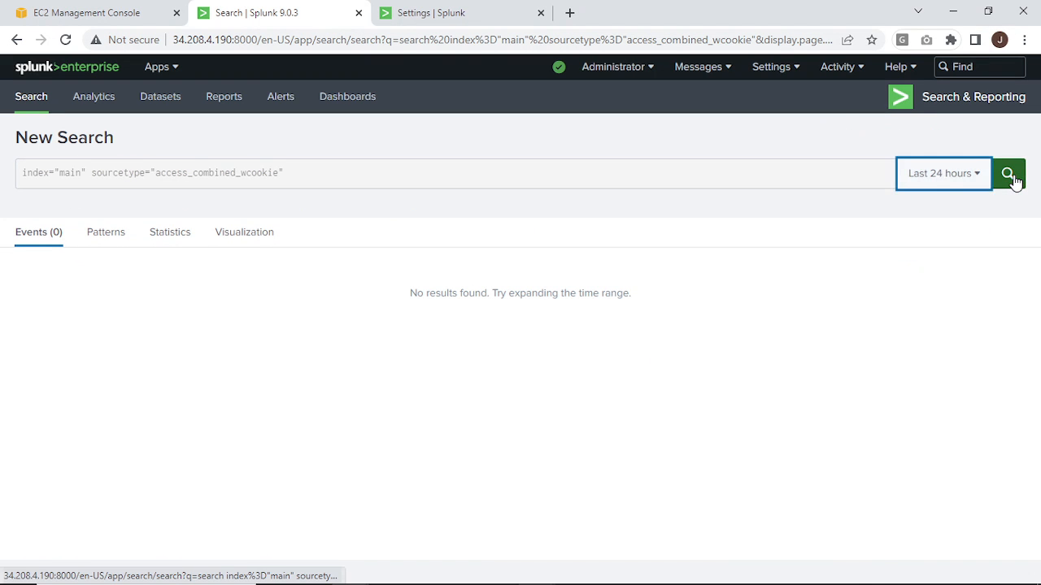
click(1014, 179)
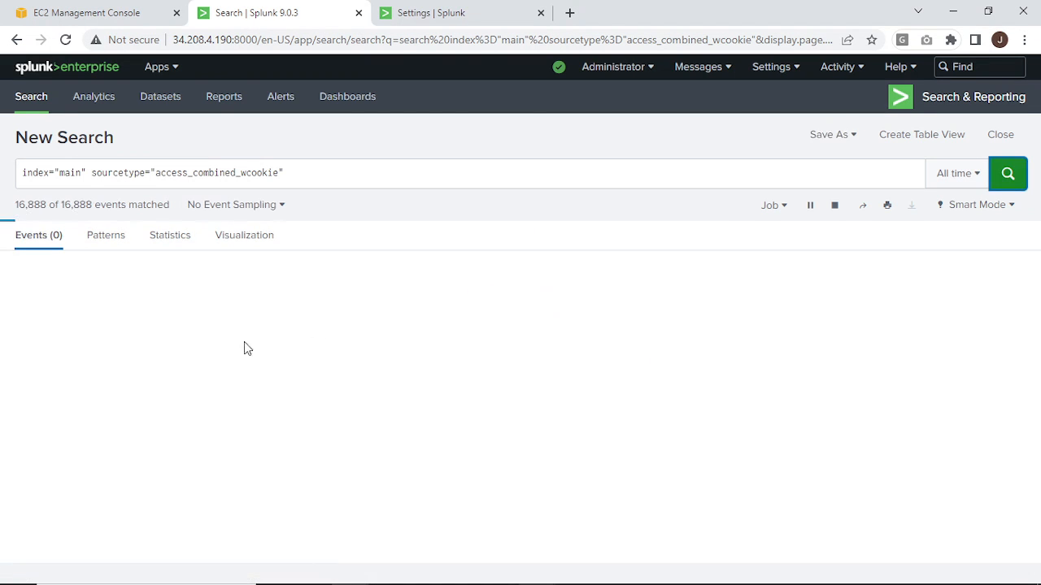
Display the list of categoryId values found in the all-time results.
scroll(45, 443, down, 2)
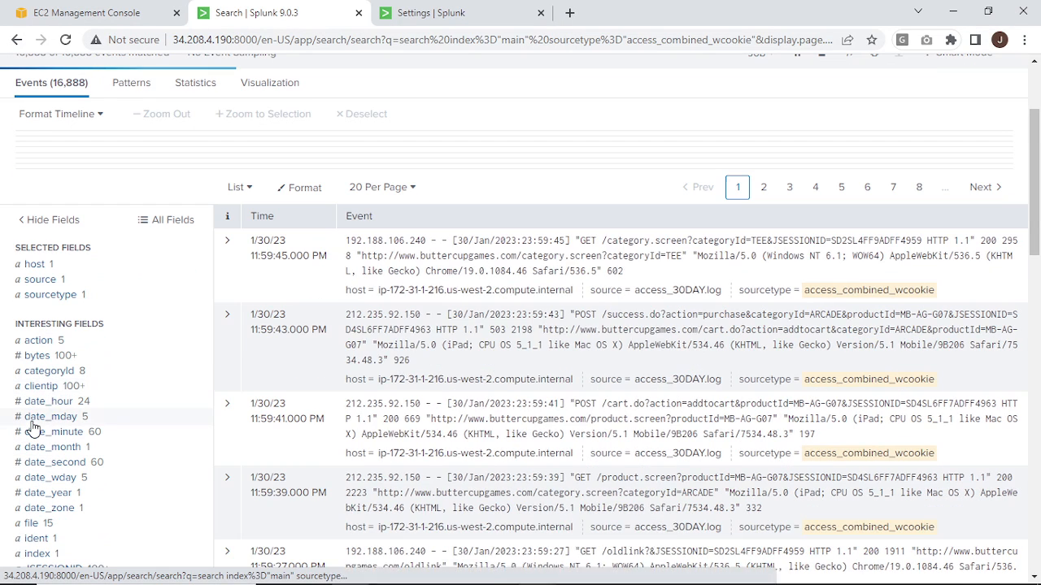
click(35, 413)
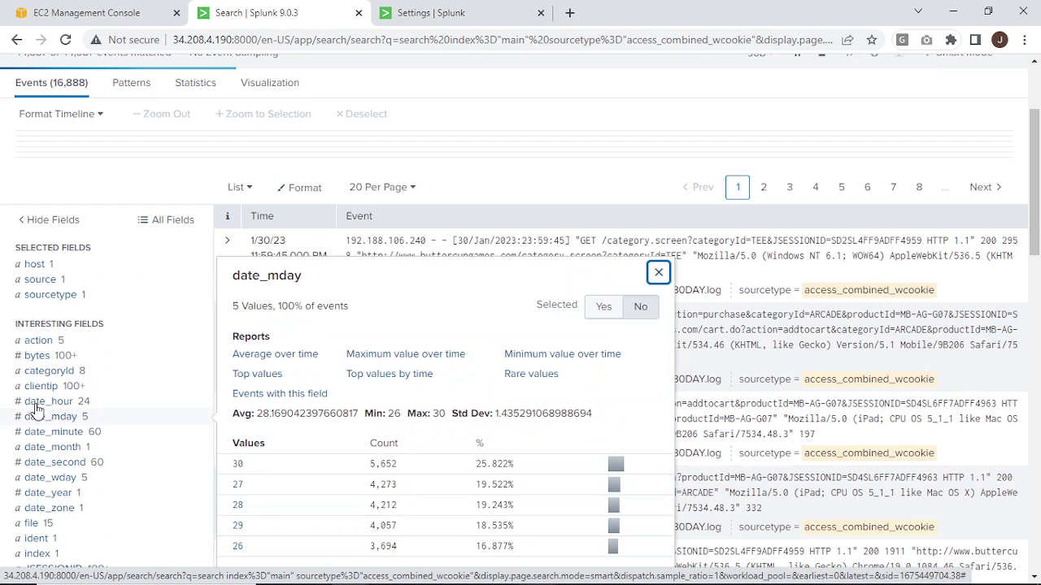
click(42, 372)
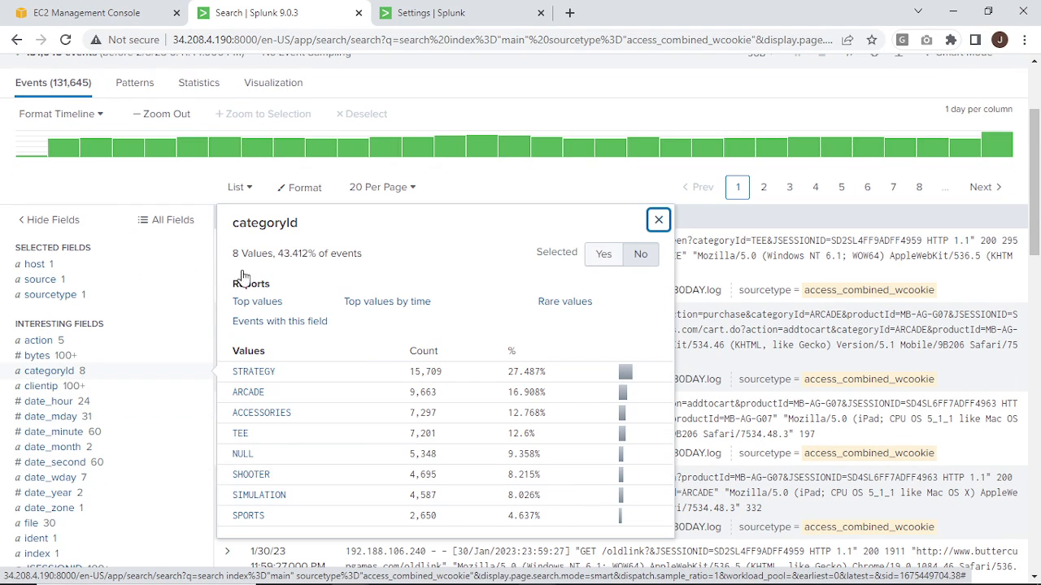
Fill the forallages tag's first field value pair with categoryId=STRATEGY, copying the field name and value from the search results.
drag(298, 223, 186, 227)
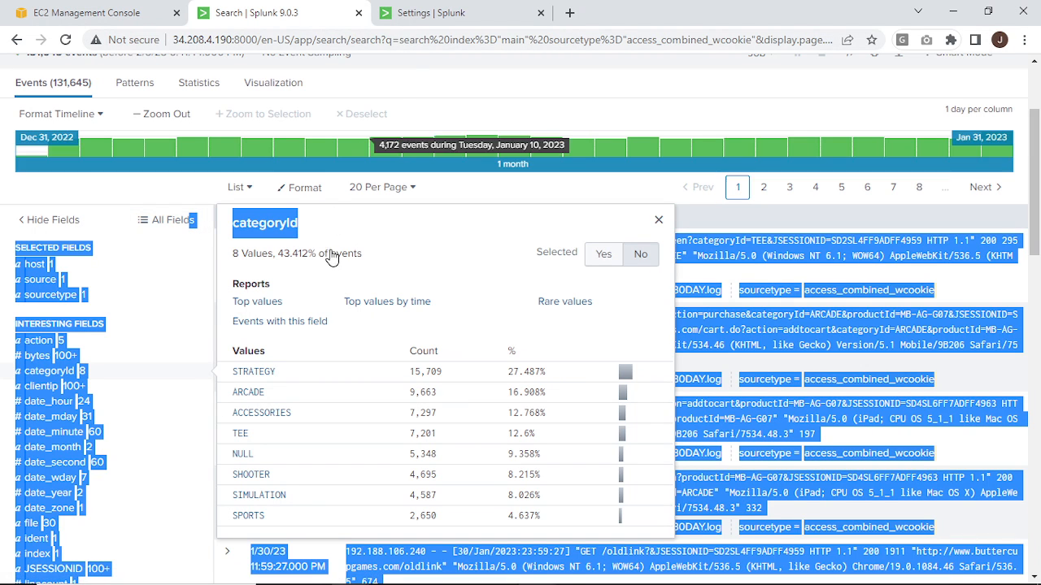
click(276, 228)
double_click(268, 224)
key(ctrl+c)
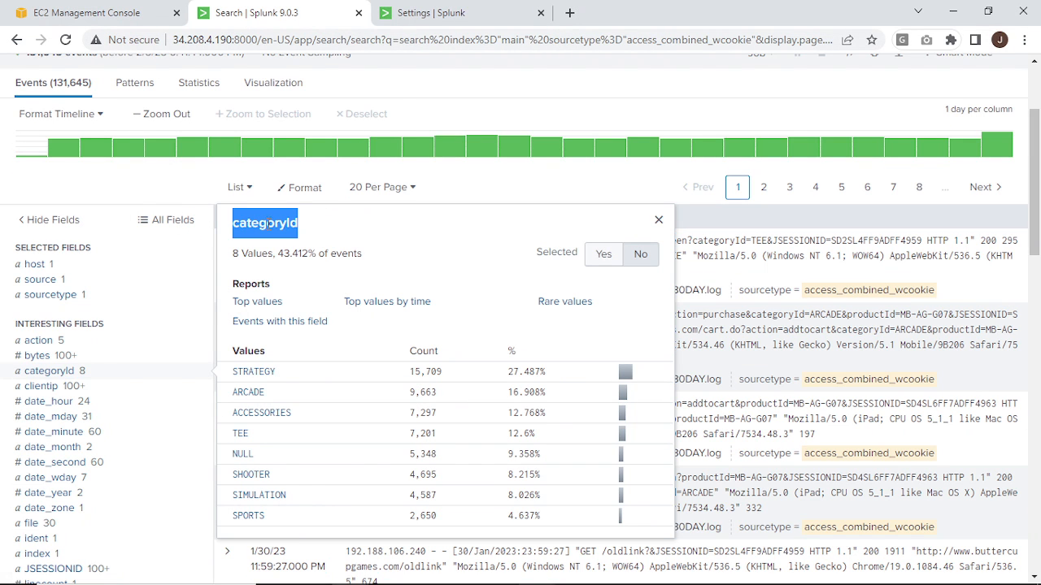
click(427, 13)
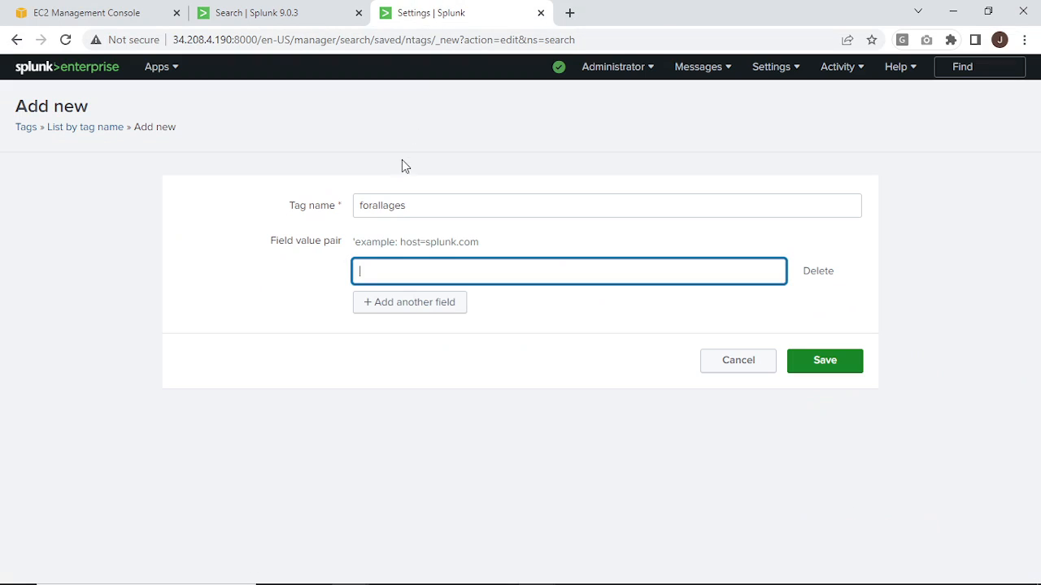
key(ctrl+v)
click(265, 13)
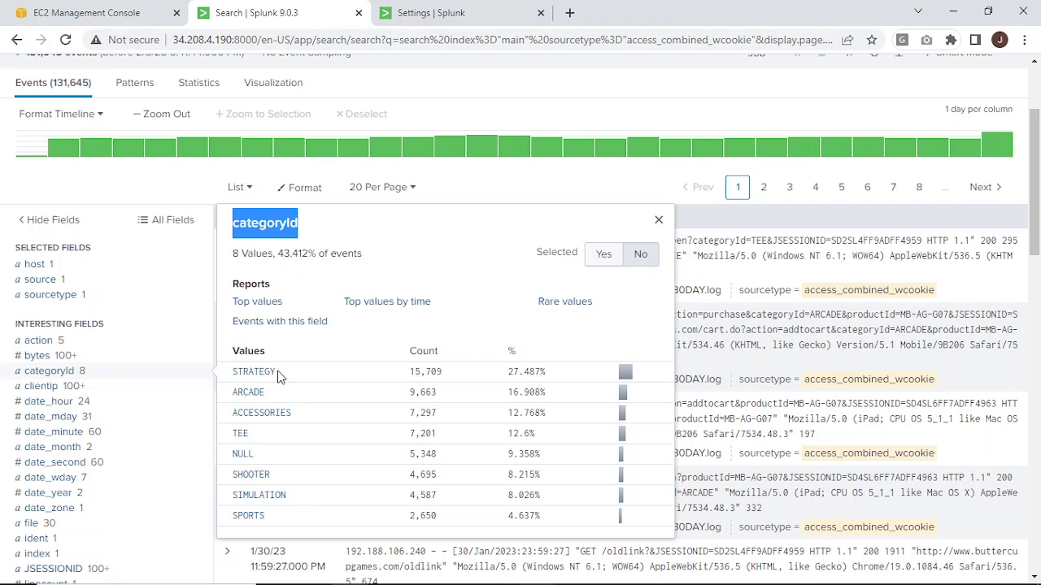
drag(277, 375, 232, 372)
key(ctrl+c)
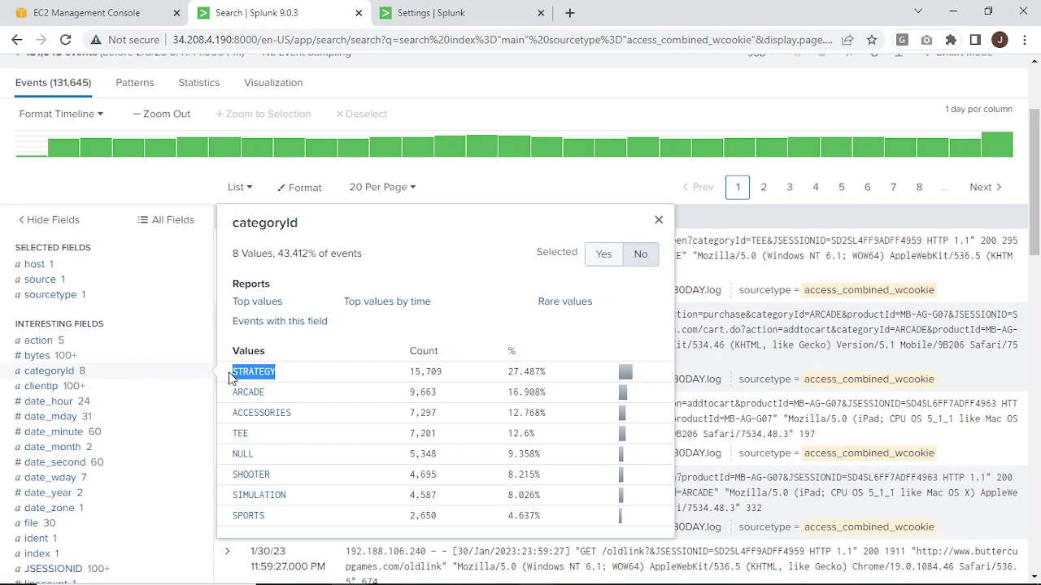
click(456, 14)
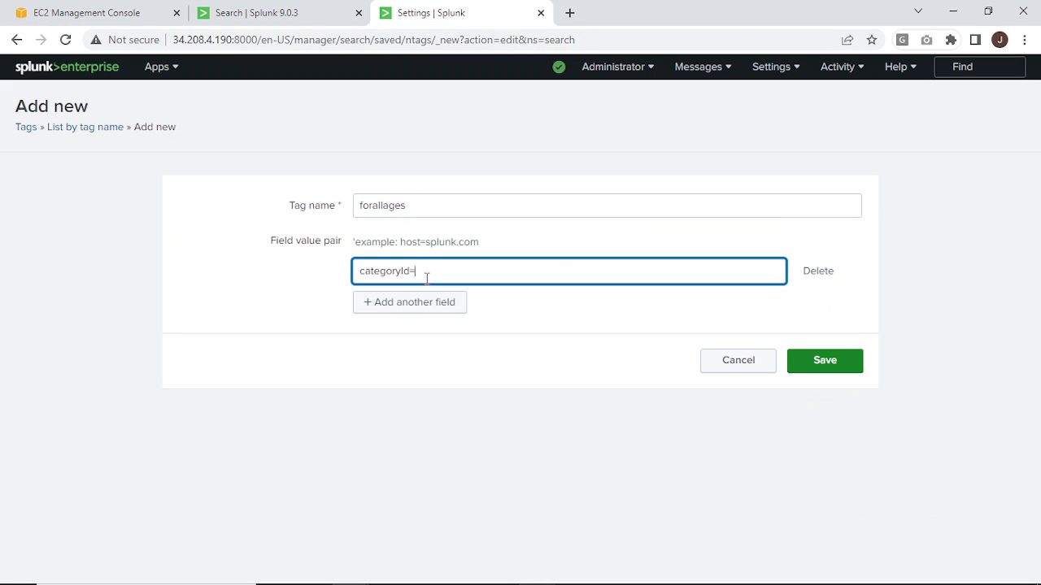
key(ctrl+v)
Copy the categoryId=STRATEGY pair into three additional field value pair rows of the forallages tag.
drag(542, 269, 345, 278)
key(ctrl+c)
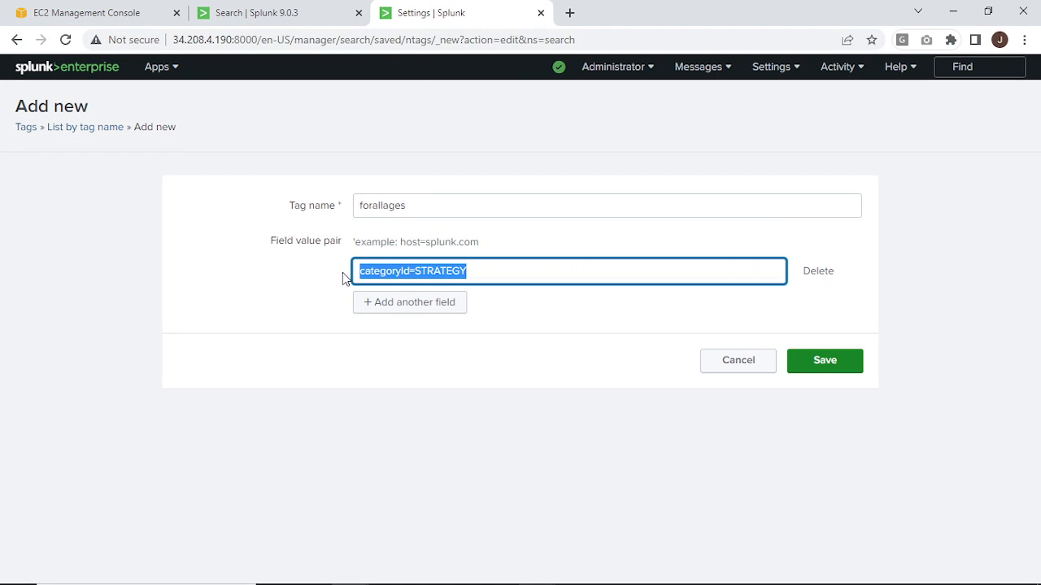
click(421, 306)
click(421, 304)
key(ctrl+v)
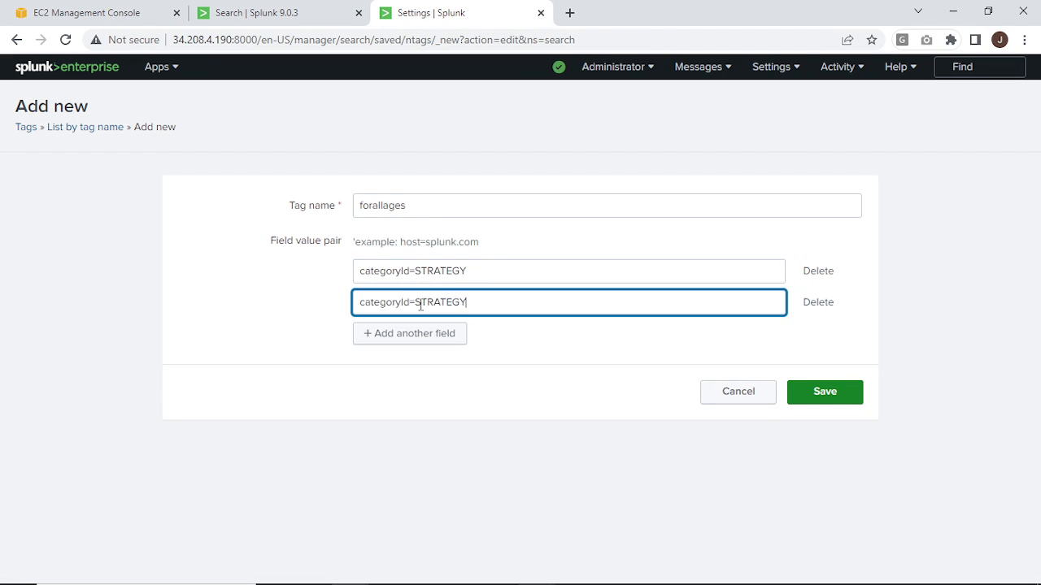
click(424, 332)
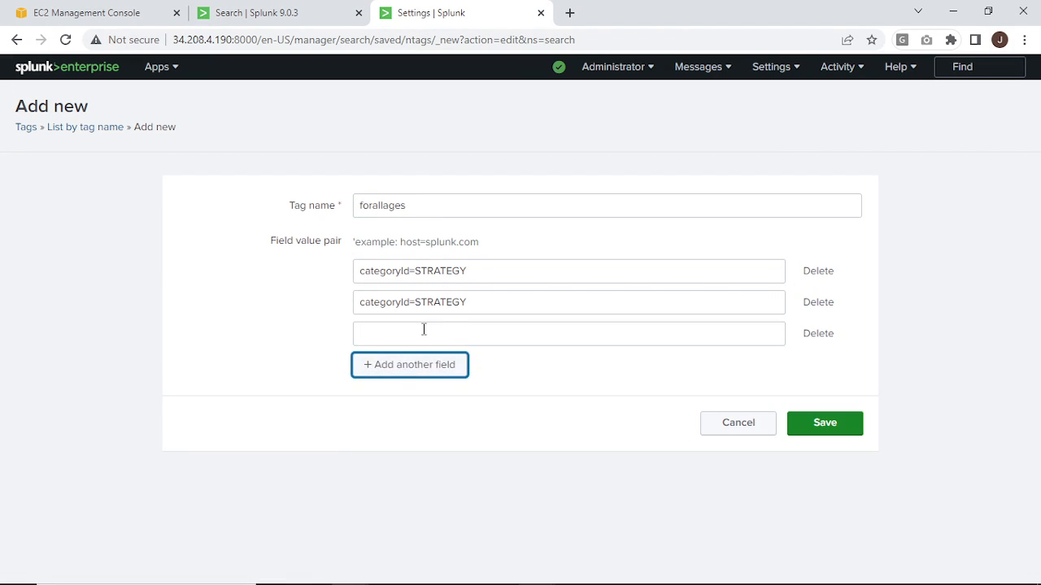
click(418, 329)
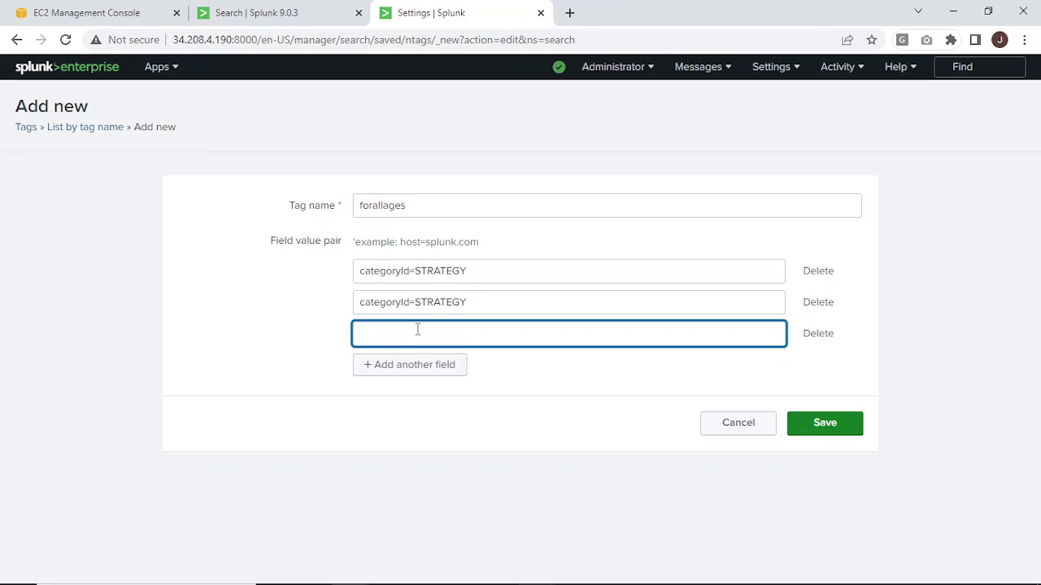
key(ctrl+v)
click(402, 364)
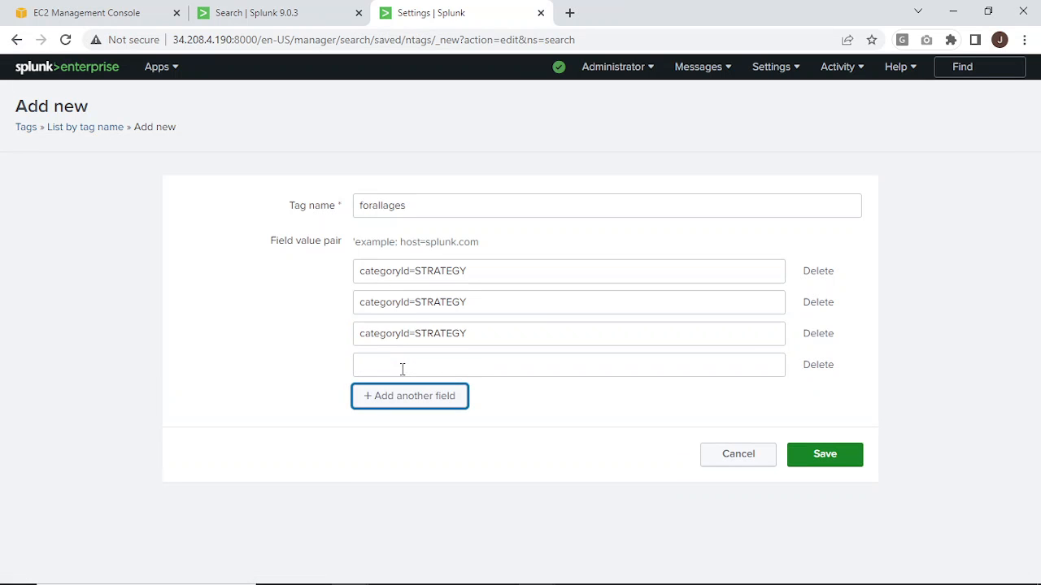
click(401, 369)
key(ctrl+v)
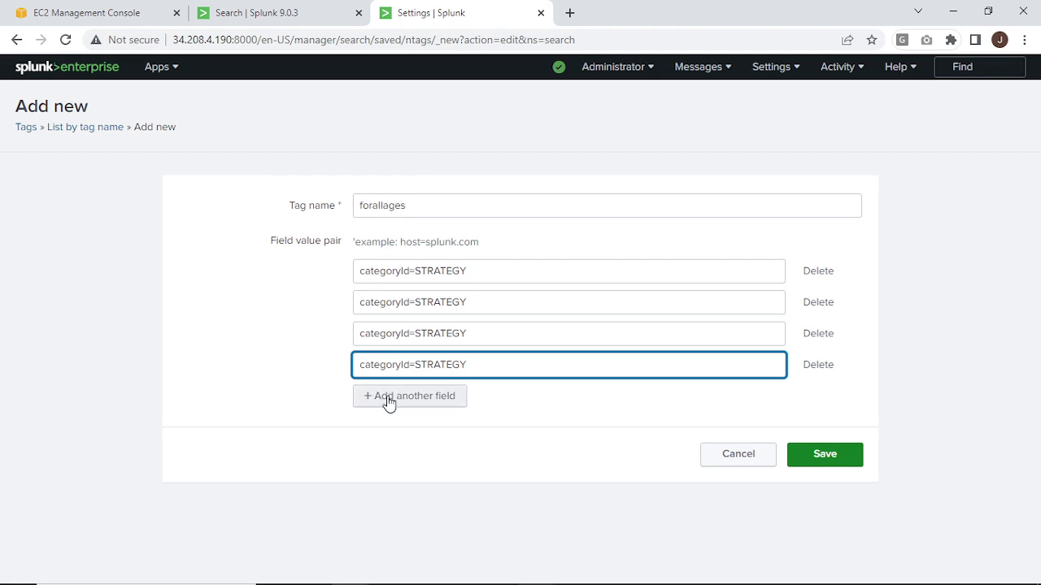
Add a fifth field value pair row to the forallages tag and fill it with categoryId=STRATEGY.
click(389, 399)
click(388, 396)
key(ctrl+v)
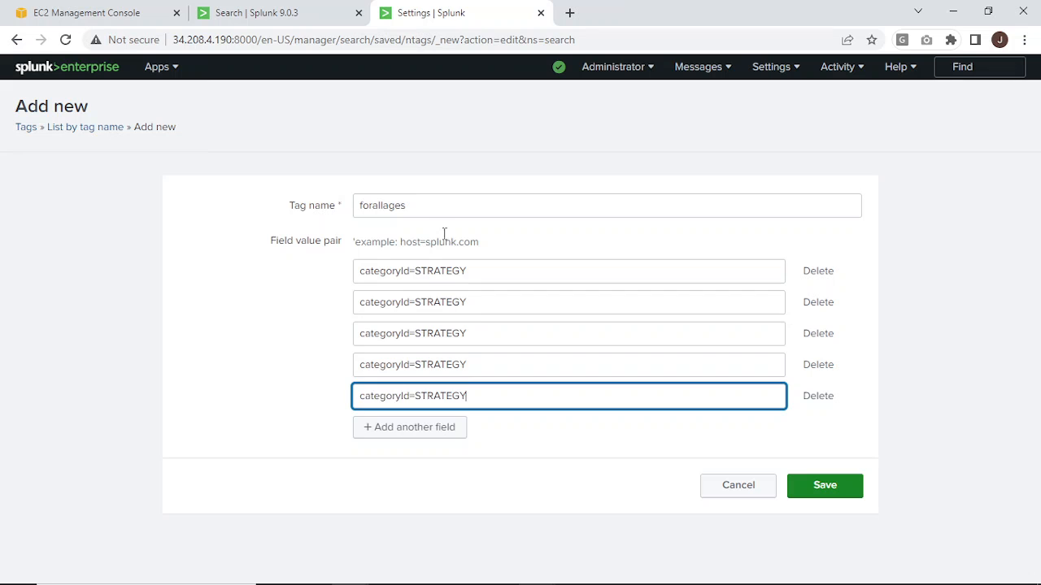
Change the second field value pair to categoryId=ARCADE, copying the value from the categoryId list in the search results.
click(239, 15)
drag(263, 395, 231, 394)
key(ctrl+c)
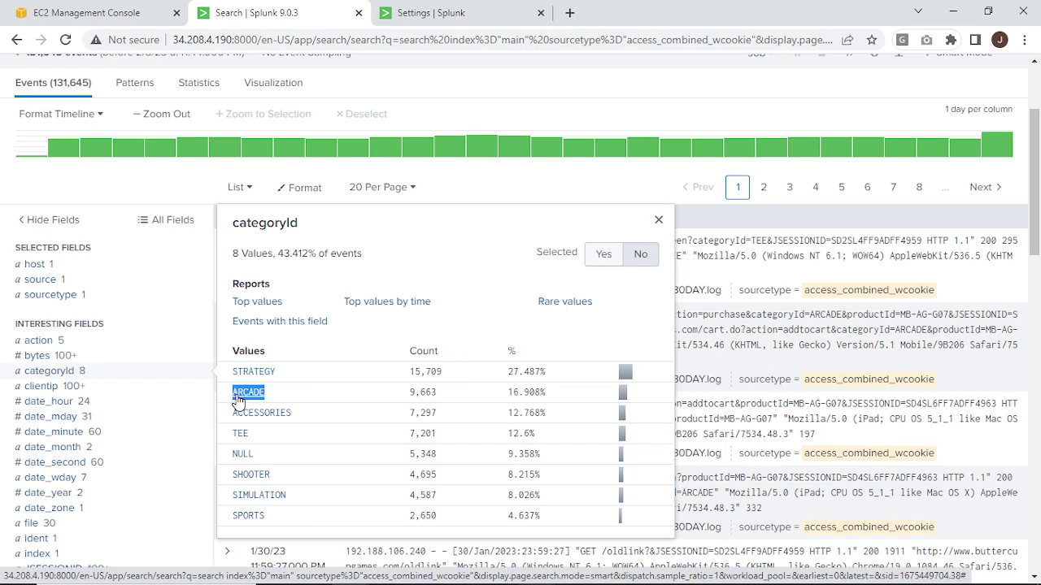
click(423, 13)
double_click(433, 307)
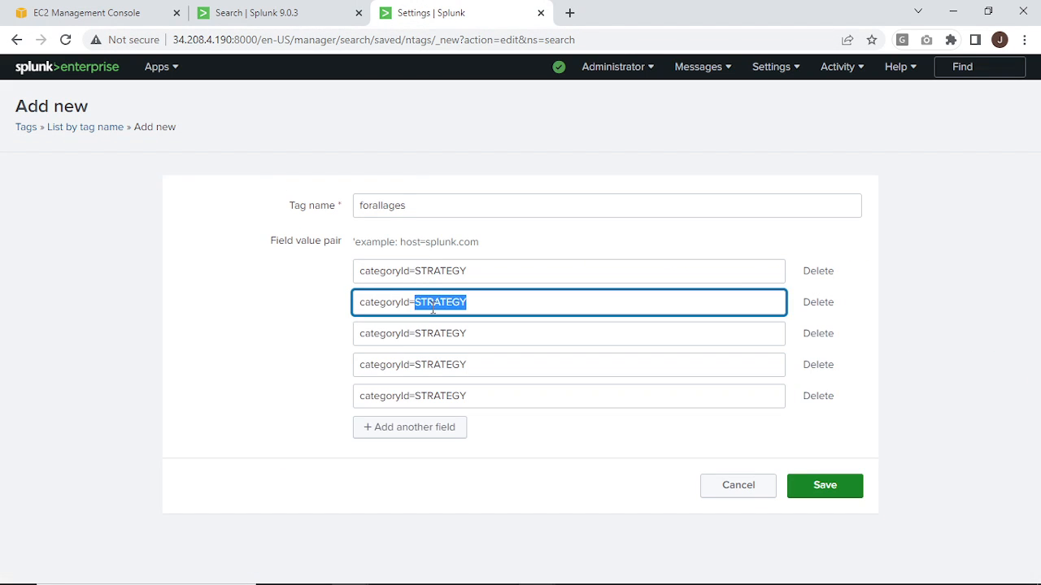
key(ctrl+v)
Change the third field value pair to categoryId=ACCESSORIES, copying the value from the search results.
click(285, 18)
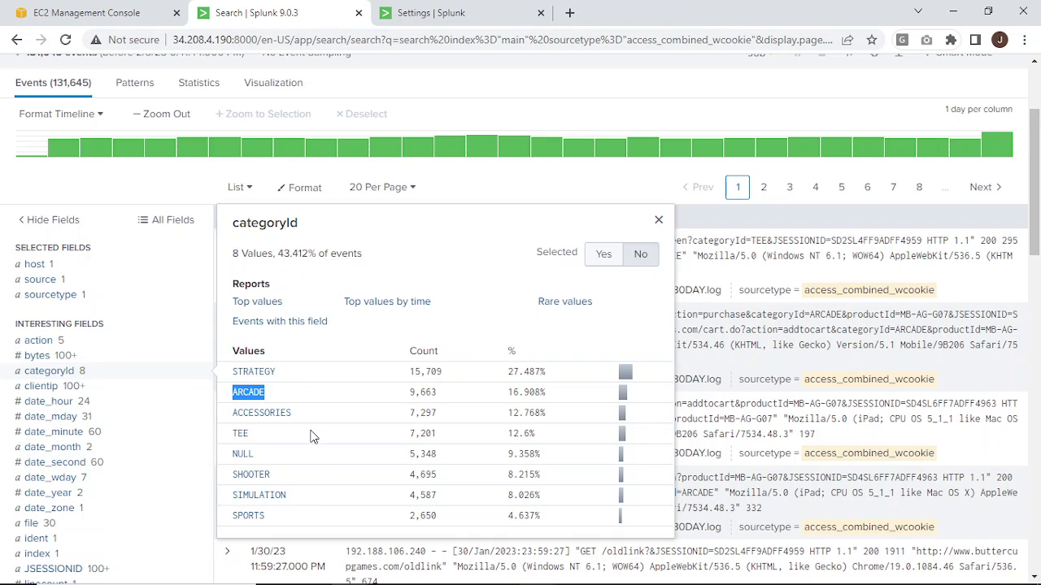
double_click(260, 414)
drag(260, 413, 233, 413)
key(ctrl+c)
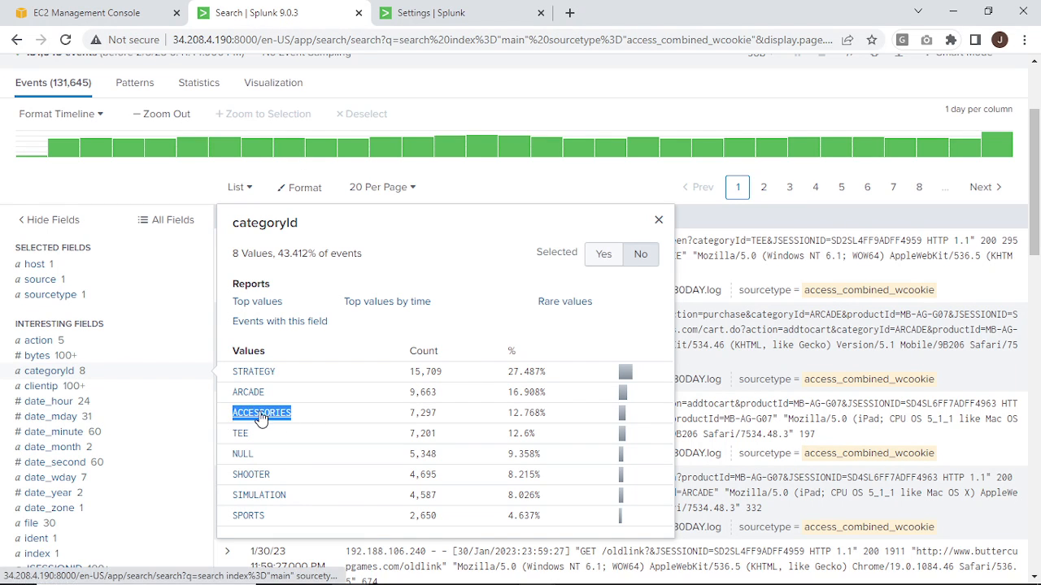
click(451, 18)
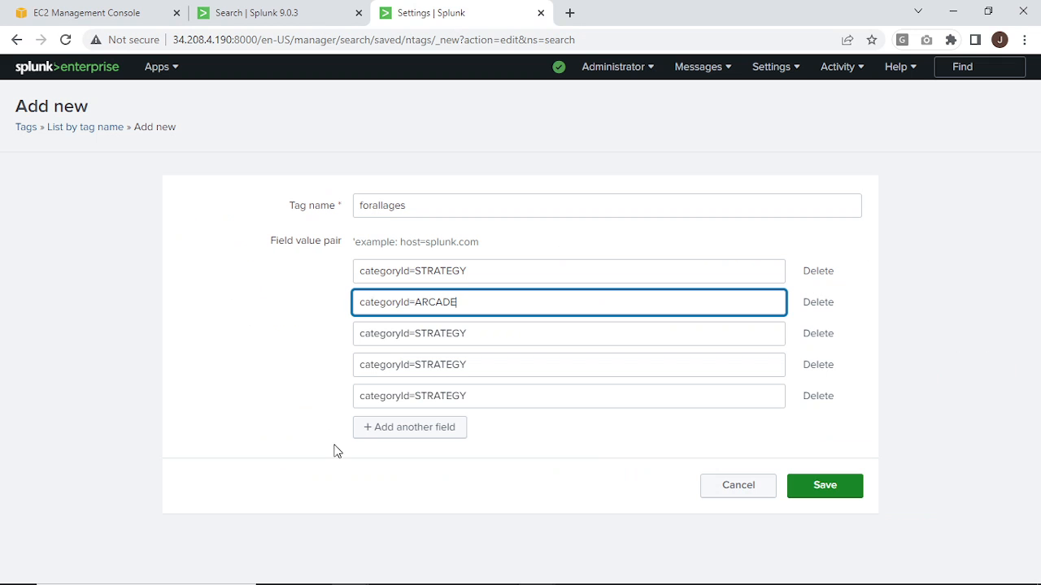
double_click(431, 335)
key(ctrl+v)
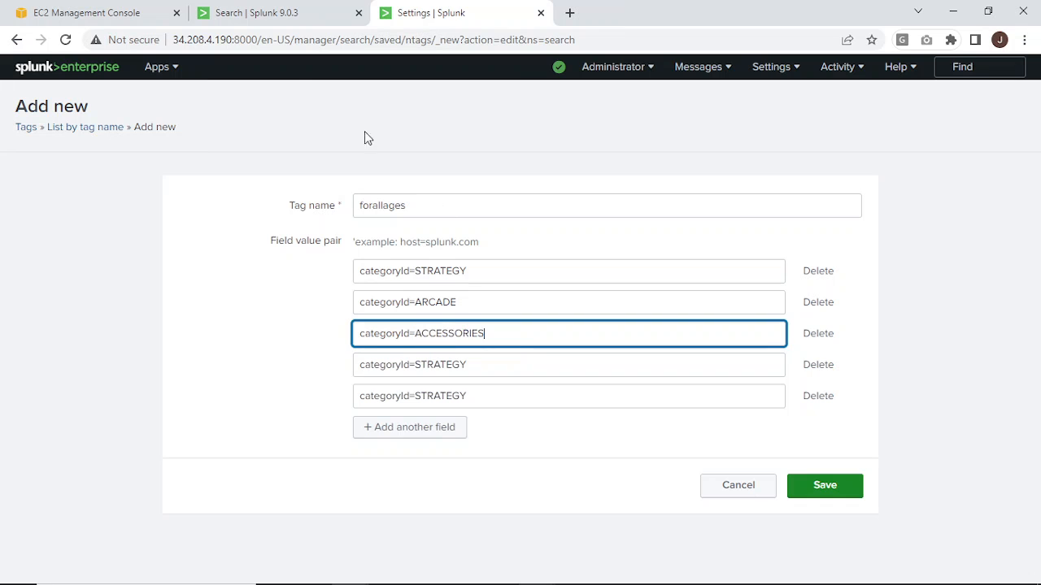
Change the fourth field value pair to categoryId=SPORTS, copying the value from the search results.
click(299, 20)
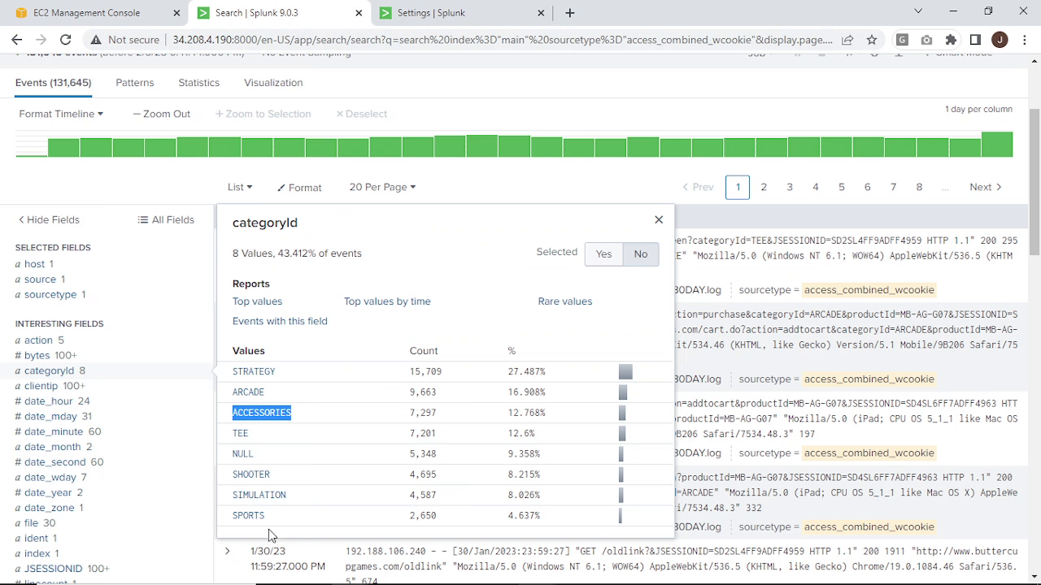
drag(266, 516, 231, 519)
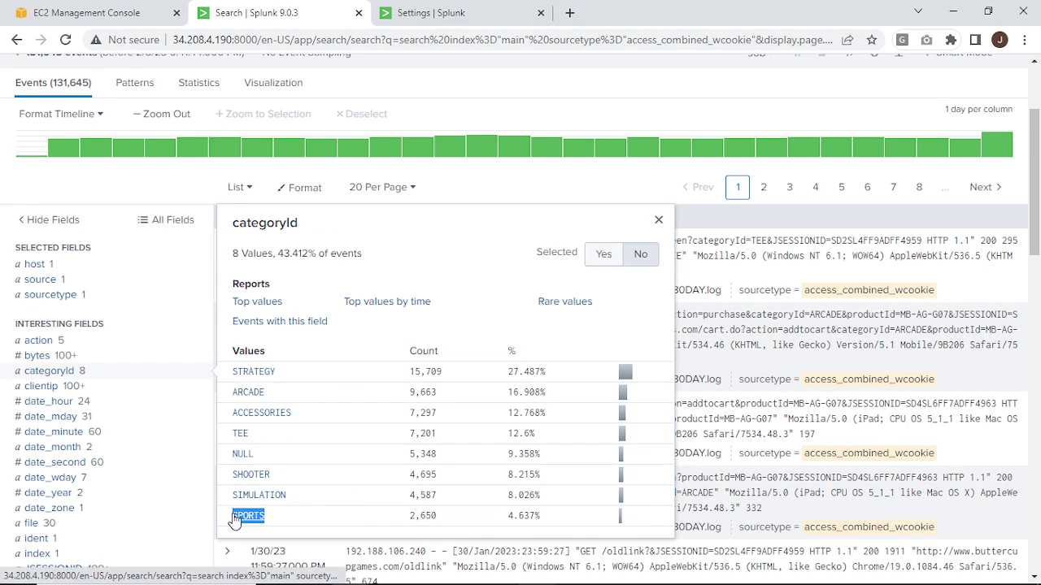
click(491, 22)
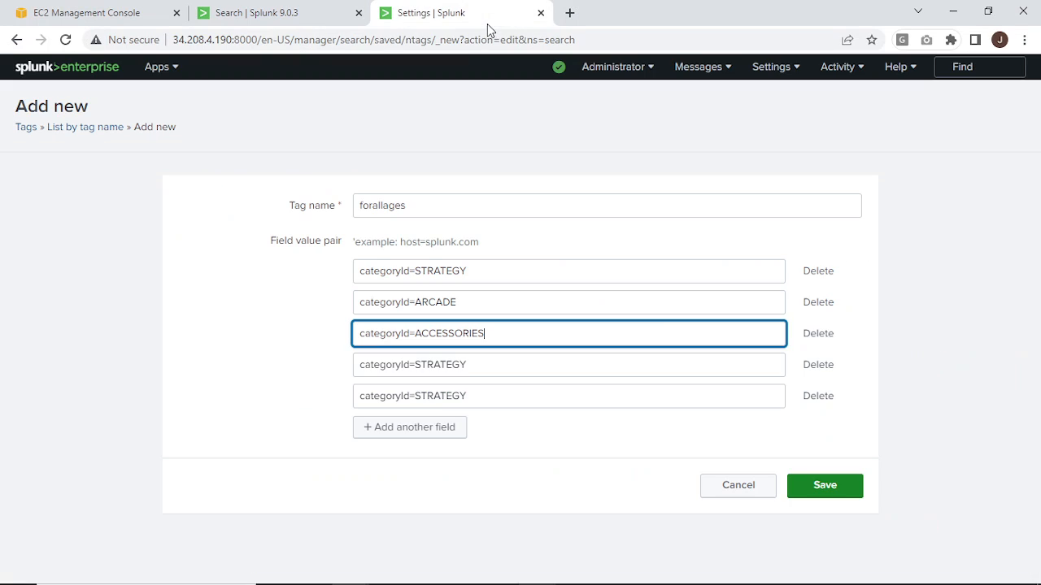
double_click(435, 370)
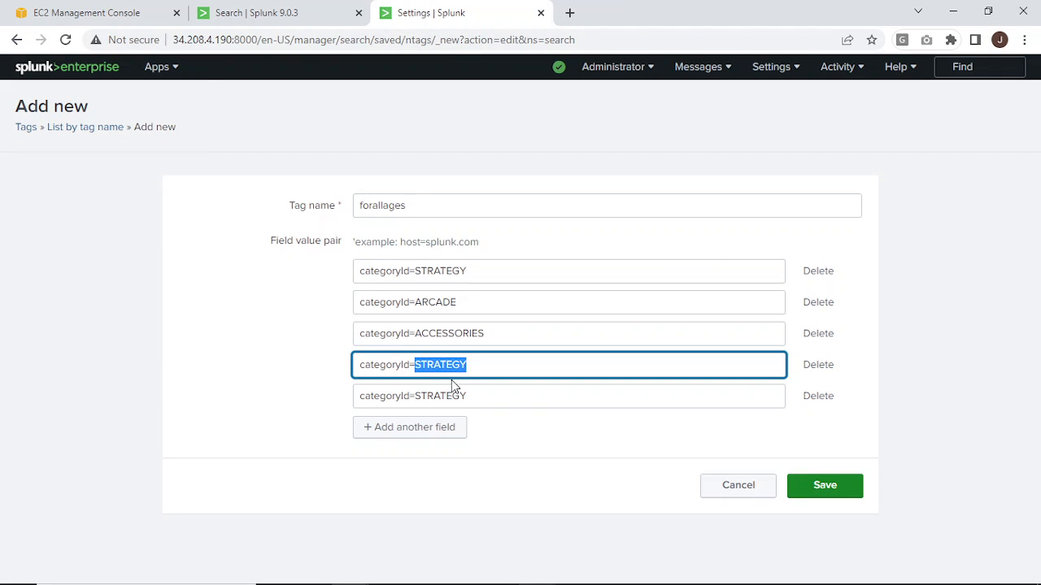
click(291, 12)
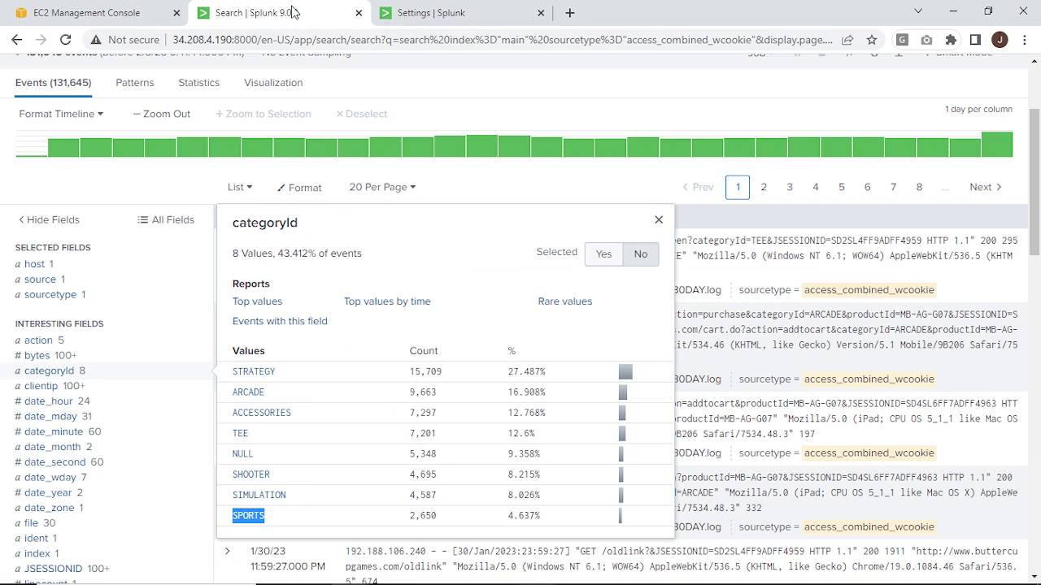
click(440, 12)
text(SPORTS)
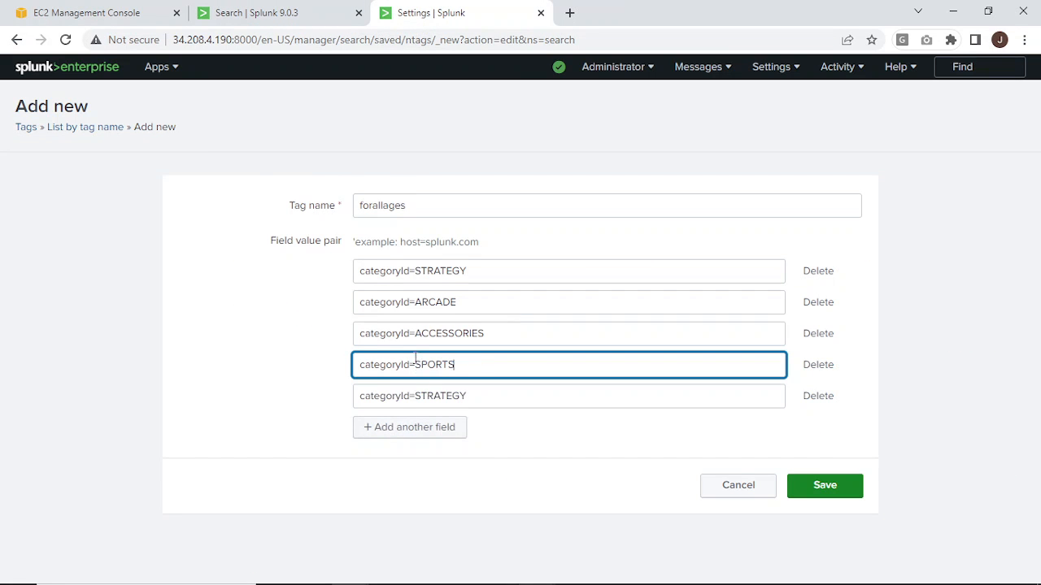
Change the fifth field value pair to categoryId=SIMULATION, copied from the search results, and save the forallages tag.
click(323, 16)
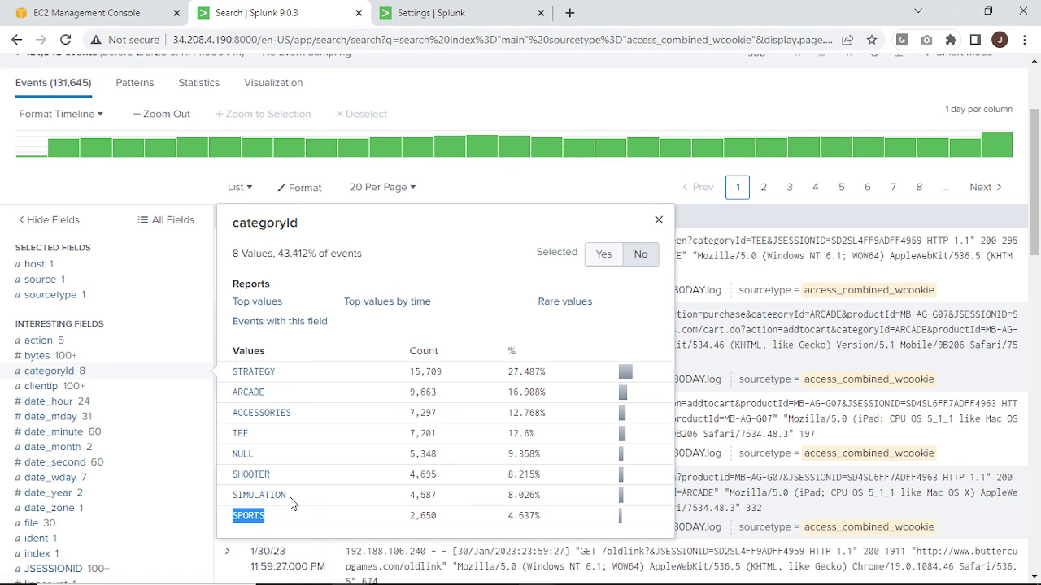
double_click(260, 496)
key(ctrl+c)
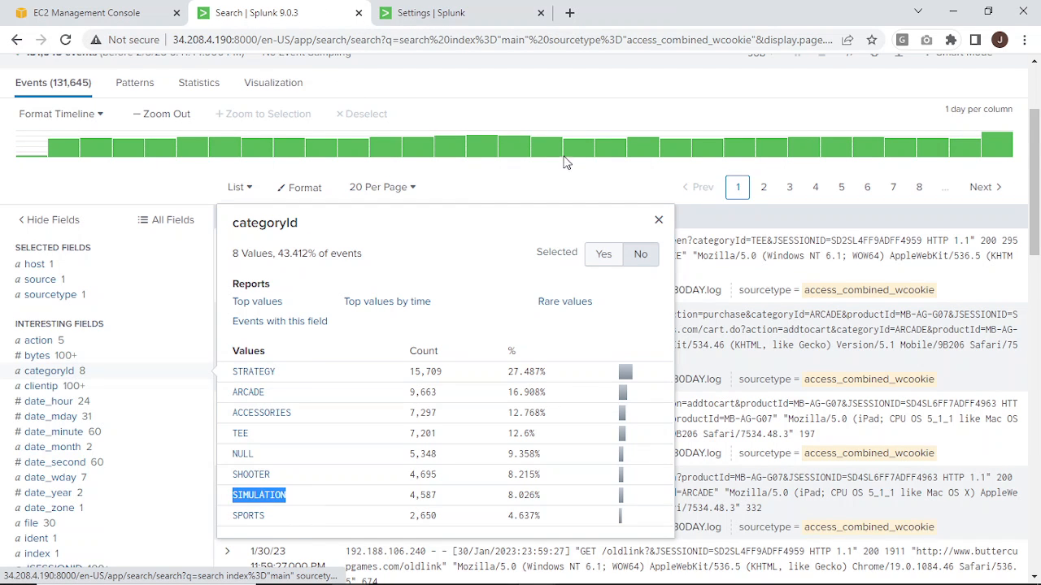
click(493, 12)
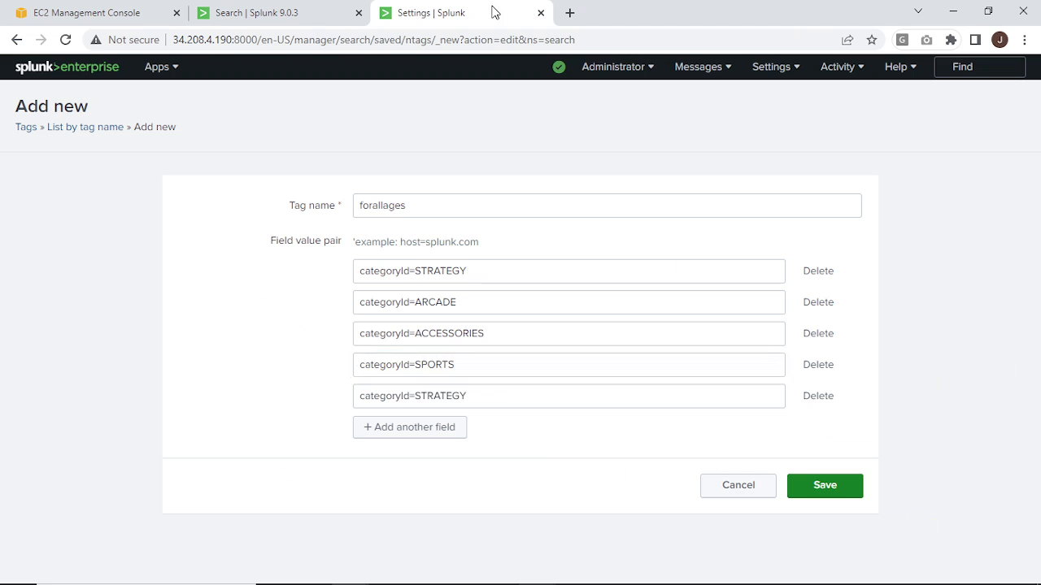
double_click(438, 397)
key(ctrl+v)
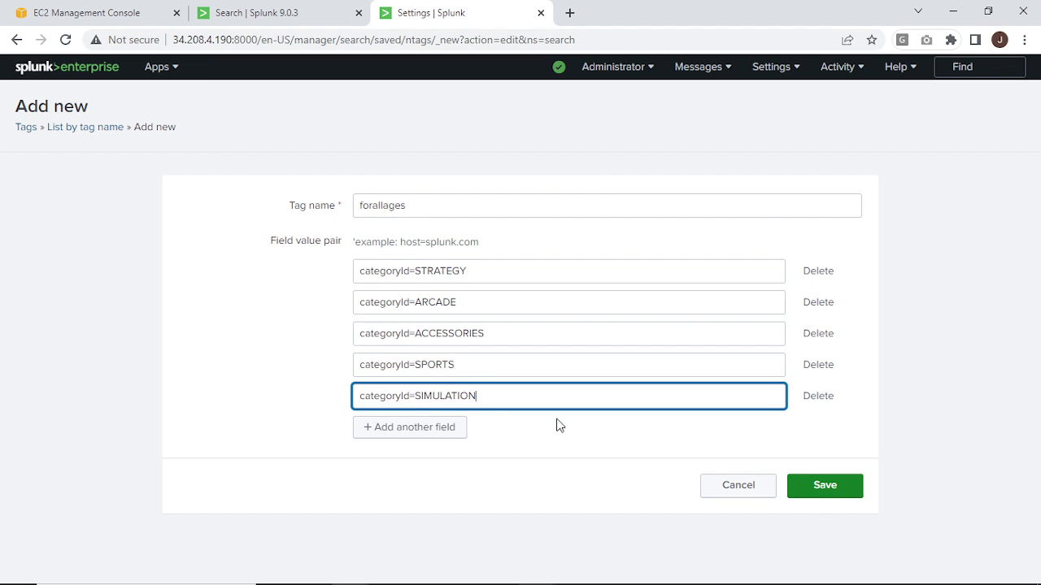
click(820, 499)
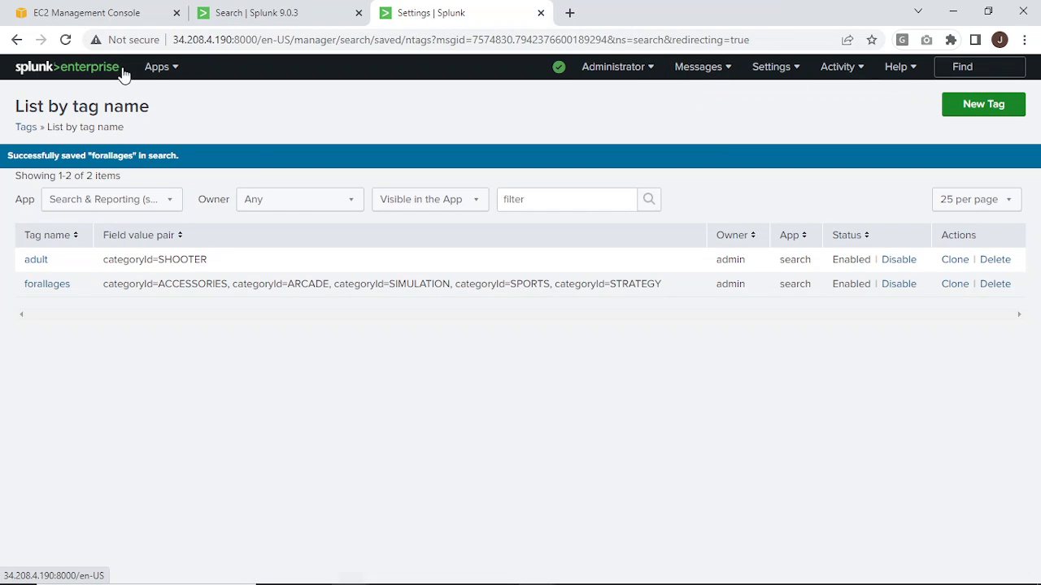
Run the search tag=adult over All time in the Search & Reporting app.
click(154, 70)
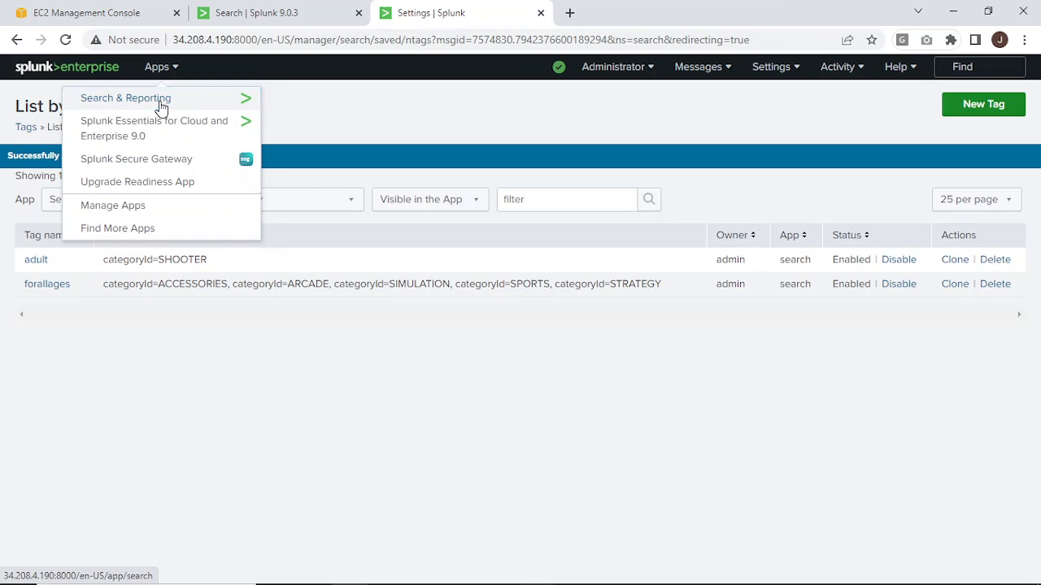
click(160, 107)
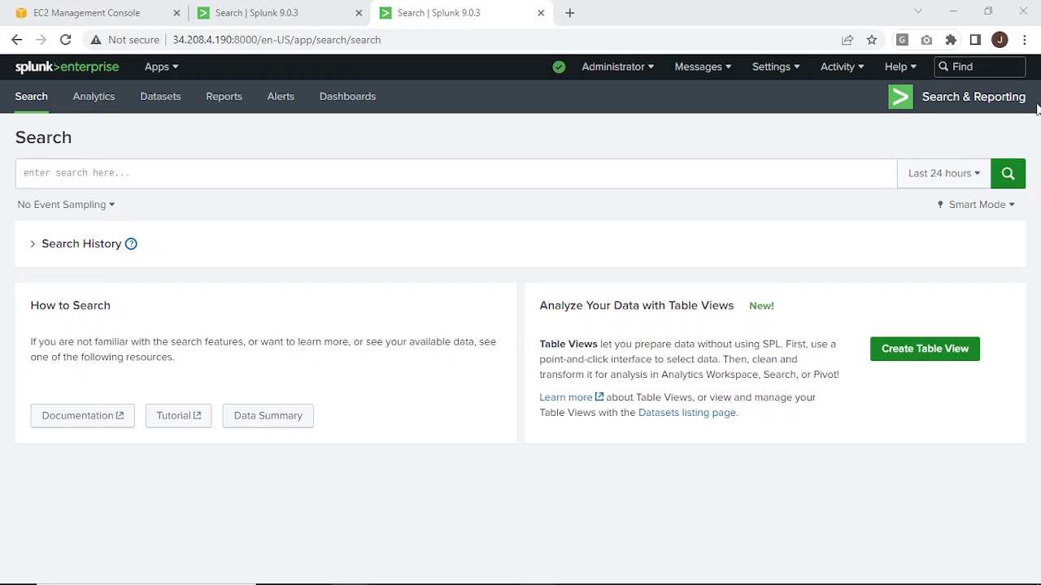
click(763, 178)
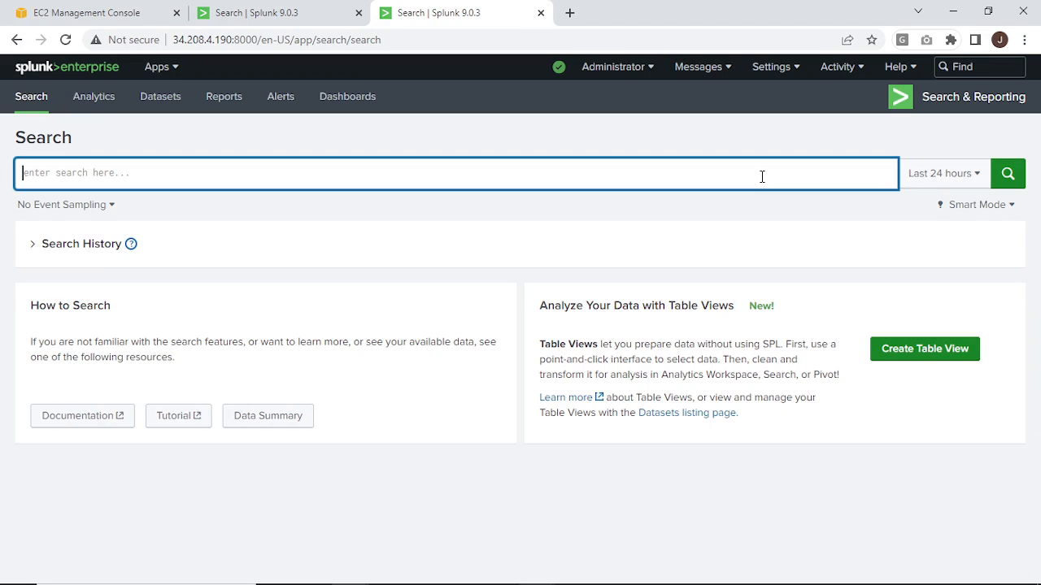
text(tag=)
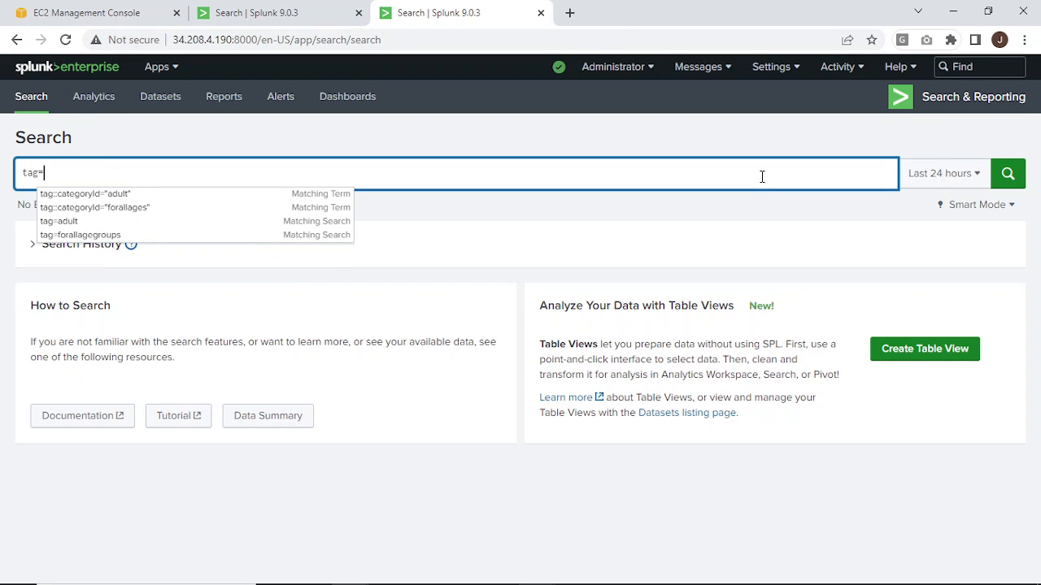
text(adult)
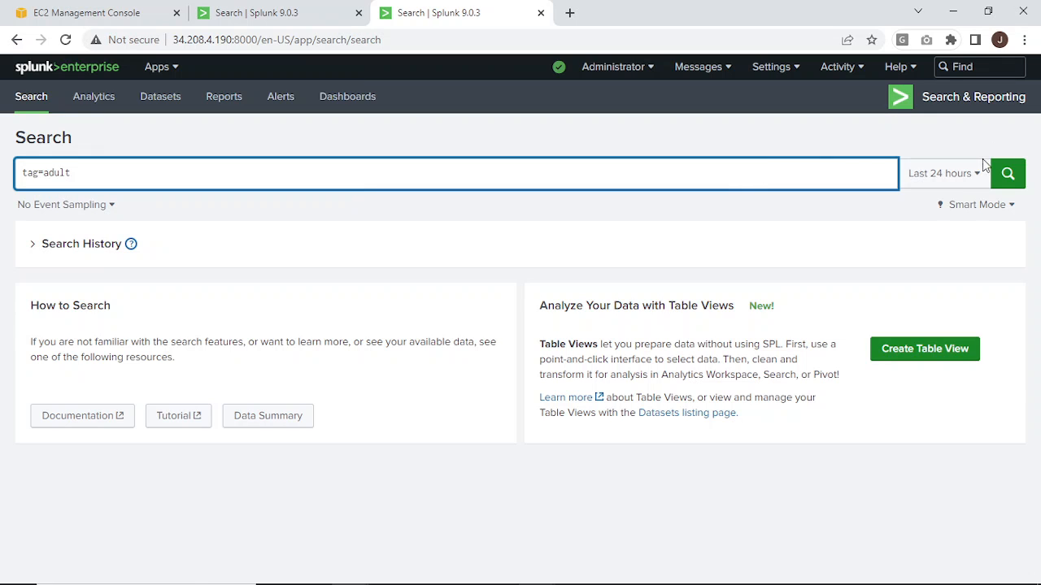
click(966, 175)
click(898, 257)
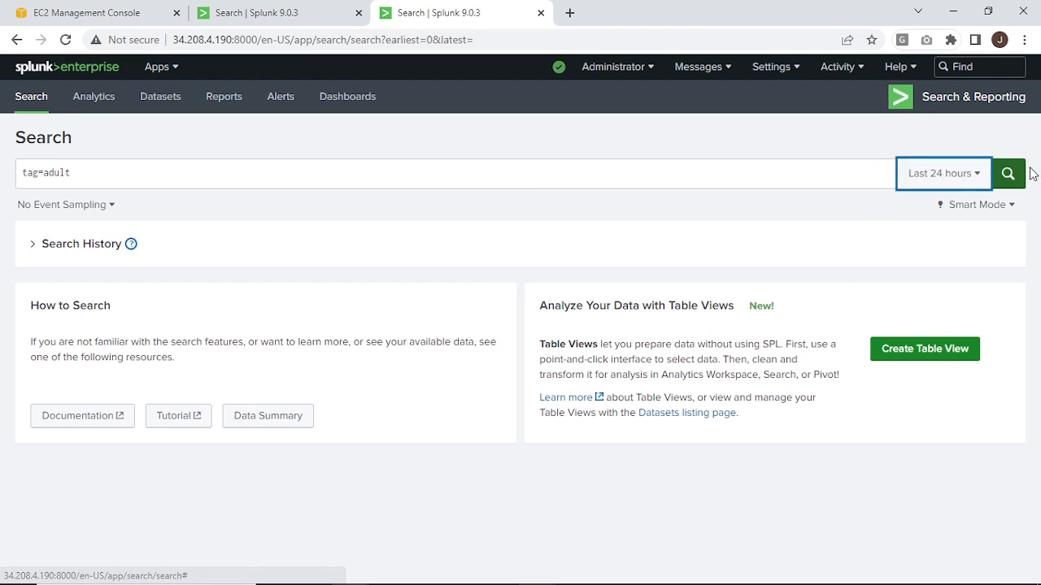
click(1008, 174)
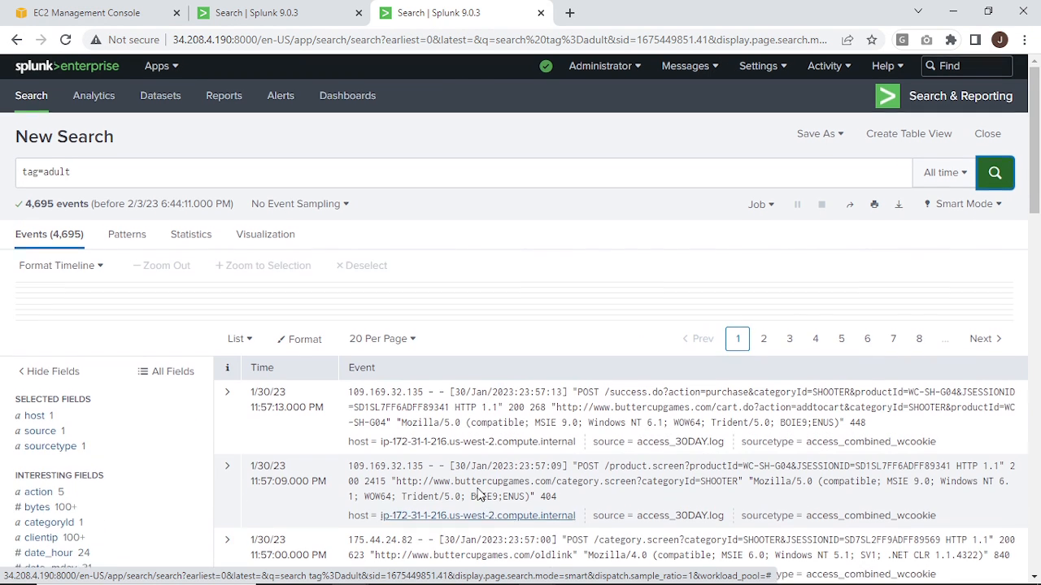
Examine the fields of the tag=adult results, including the values of productId.
scroll(478, 492, down, 2)
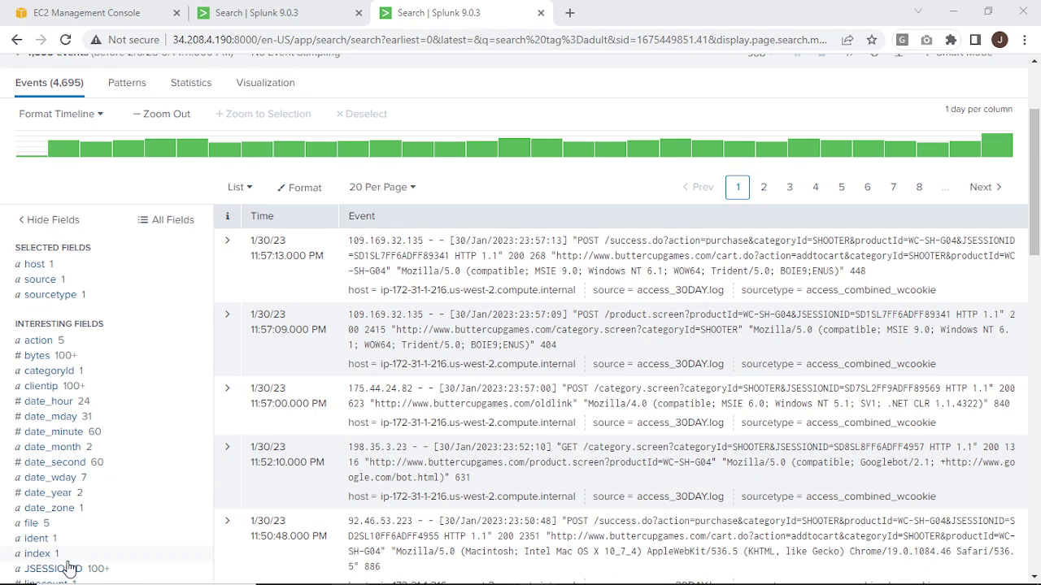
scroll(73, 528, down, 2)
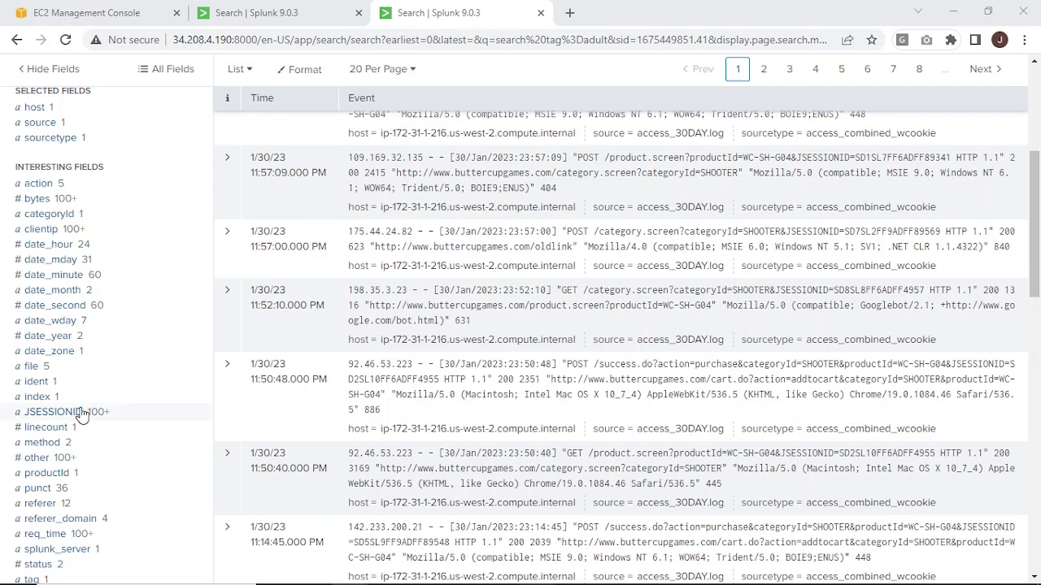
click(69, 474)
scroll(198, 455, down, 1)
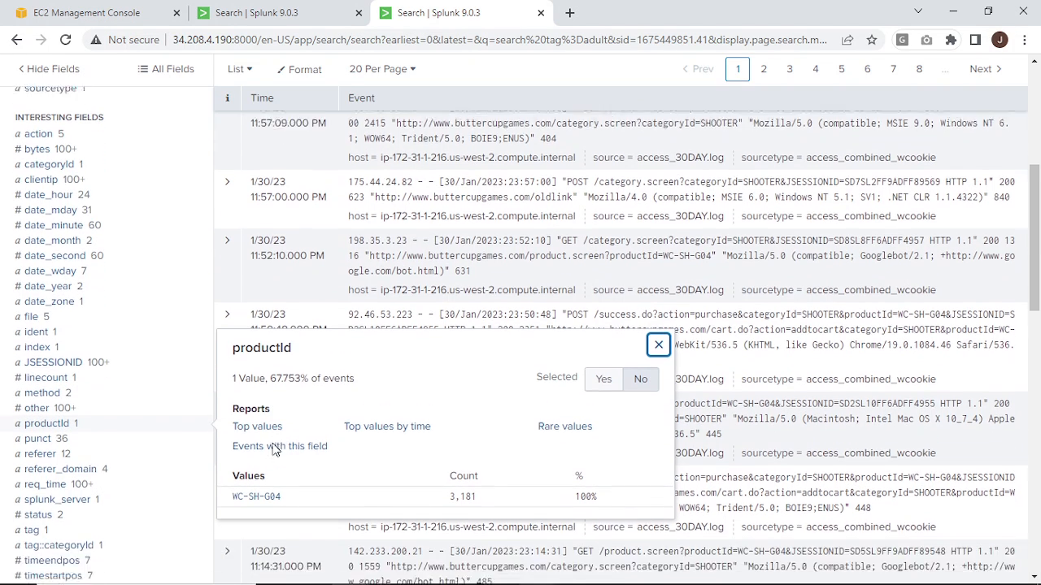
scroll(201, 469, up, 5)
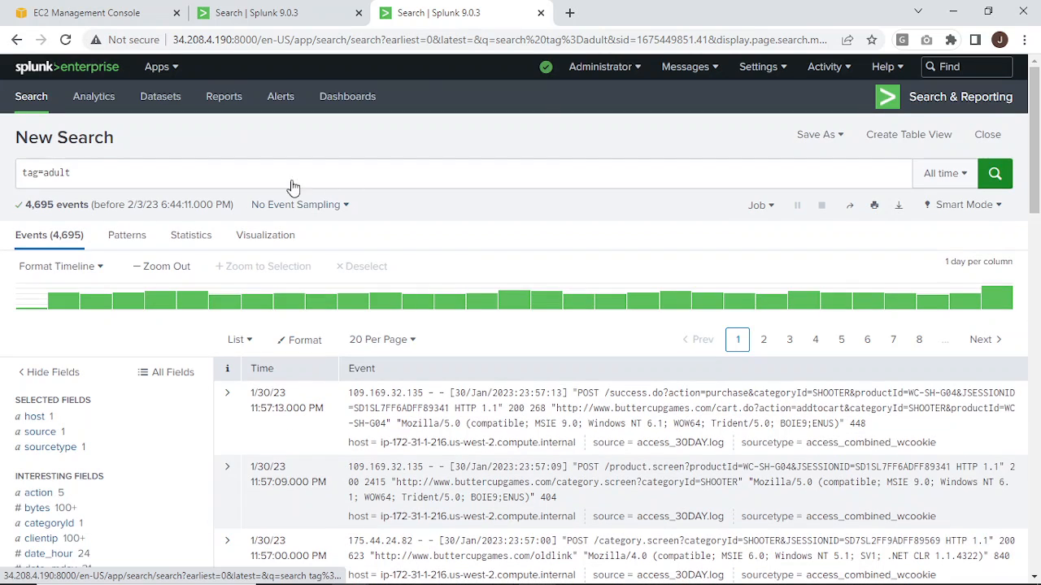
Replace the search query with index="main" and run it.
double_click(179, 178)
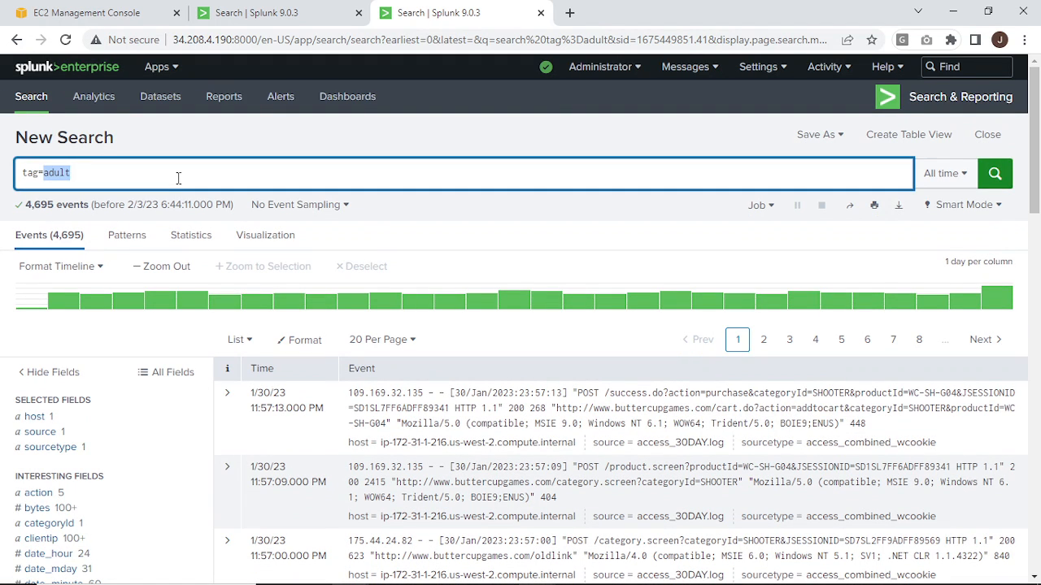
key(BackSpace)
key(BackSpace)
key(BackSpace)
key(BackSpace)
key(BackSpace)
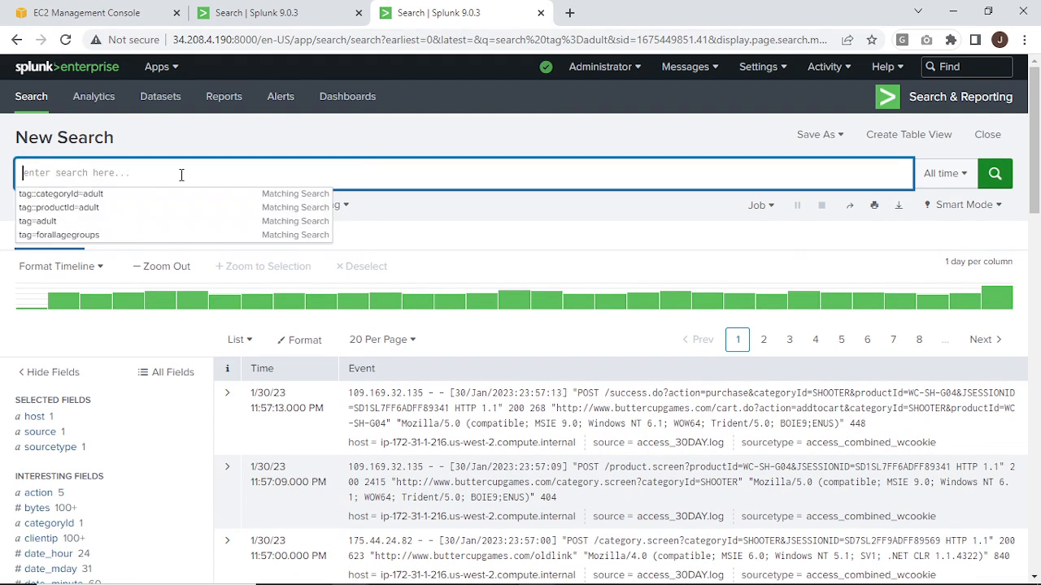
text(a)
key(BackSpace)
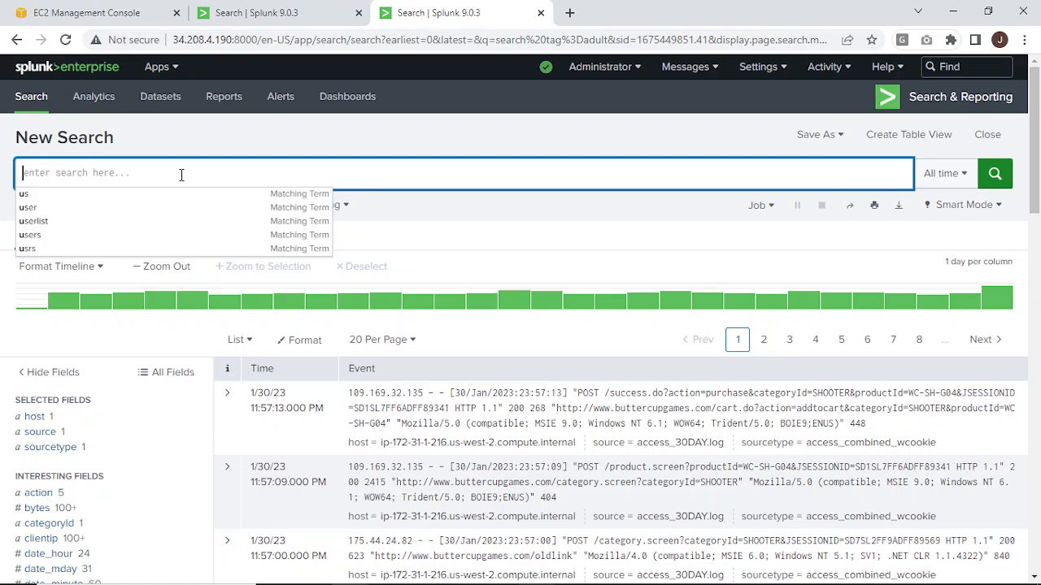
text(index=")
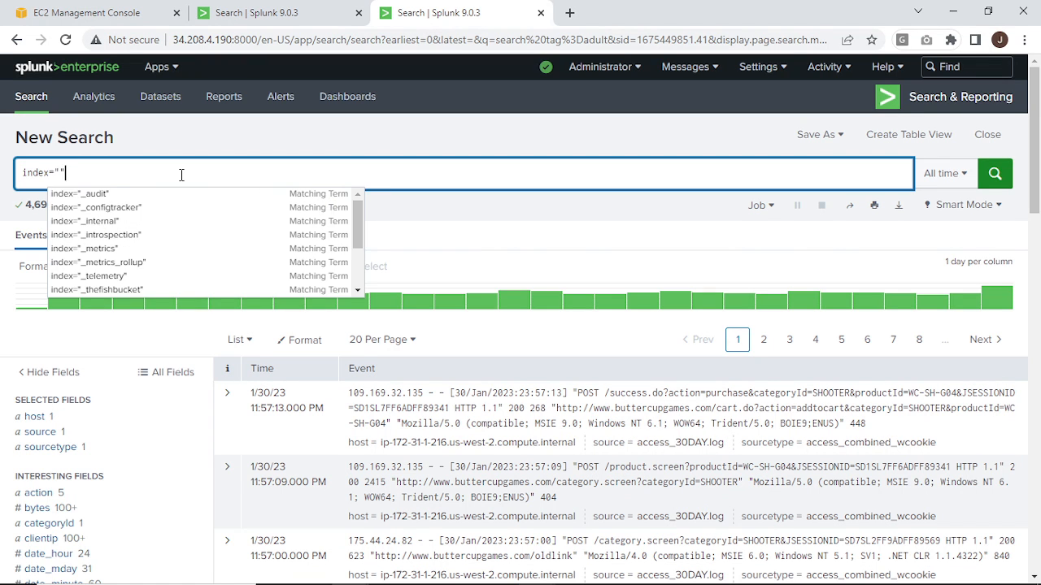
text(main)
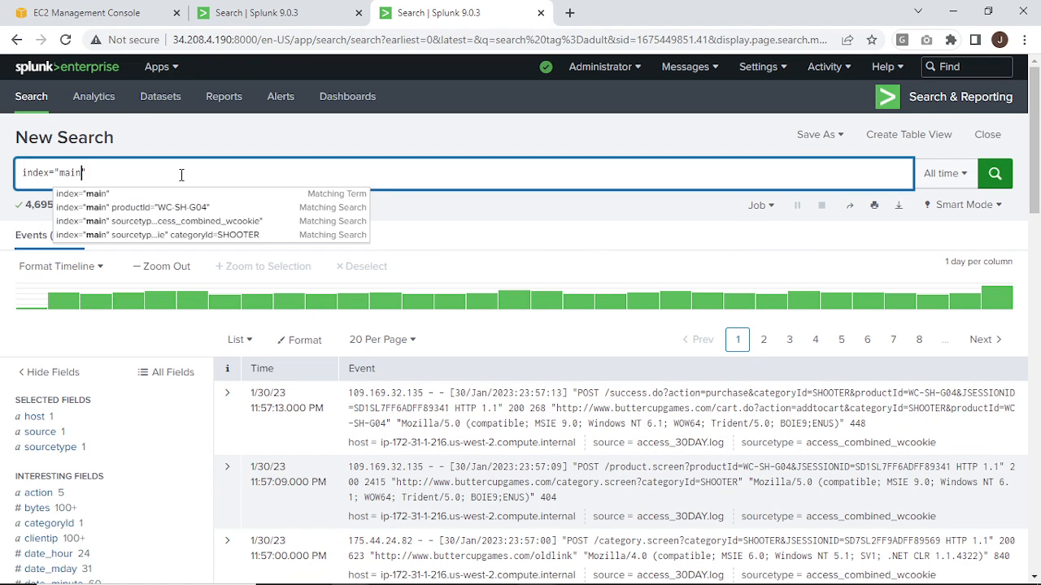
key(Return)
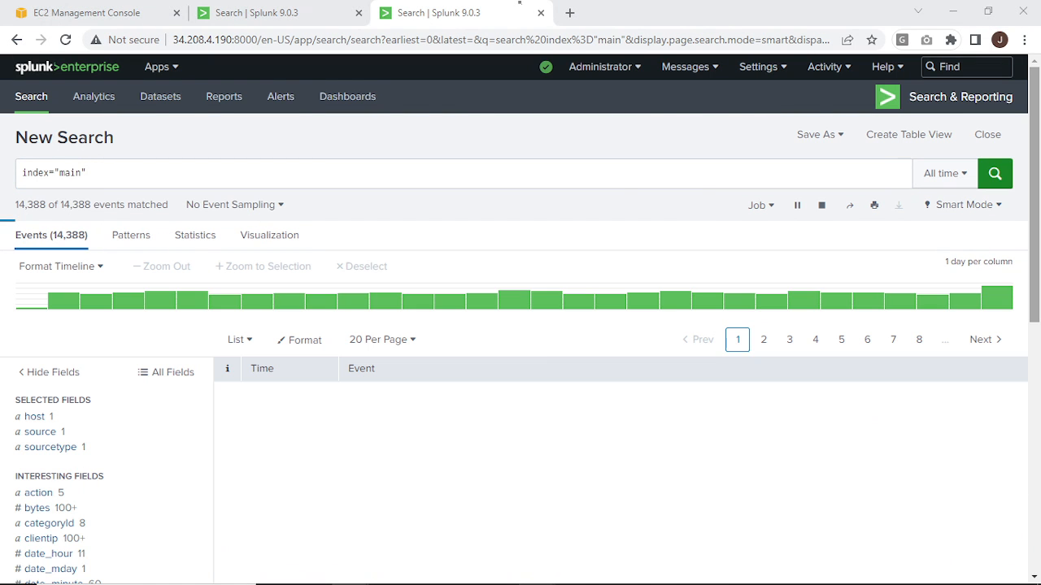
Narrow the index="main" search to events with productId WC-SH-G04, chosen from the productId field's top values.
scroll(171, 429, down, 2)
scroll(170, 430, down, 4)
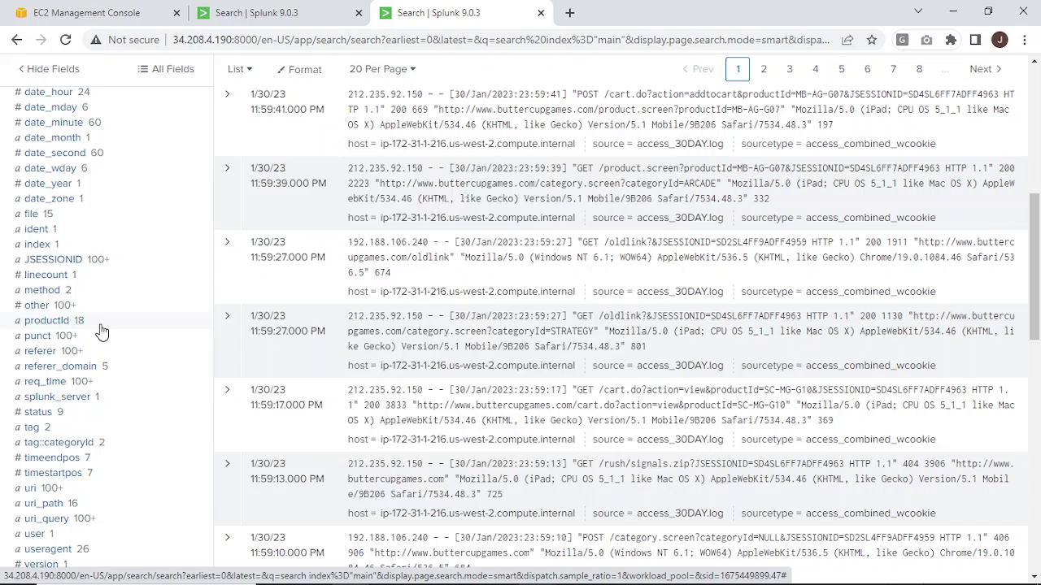
click(101, 330)
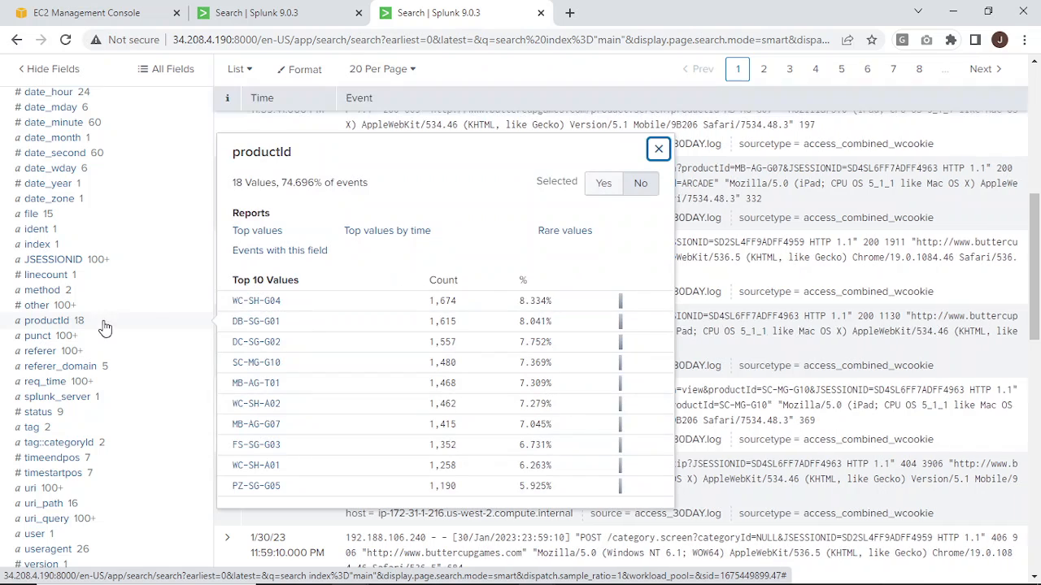
click(264, 302)
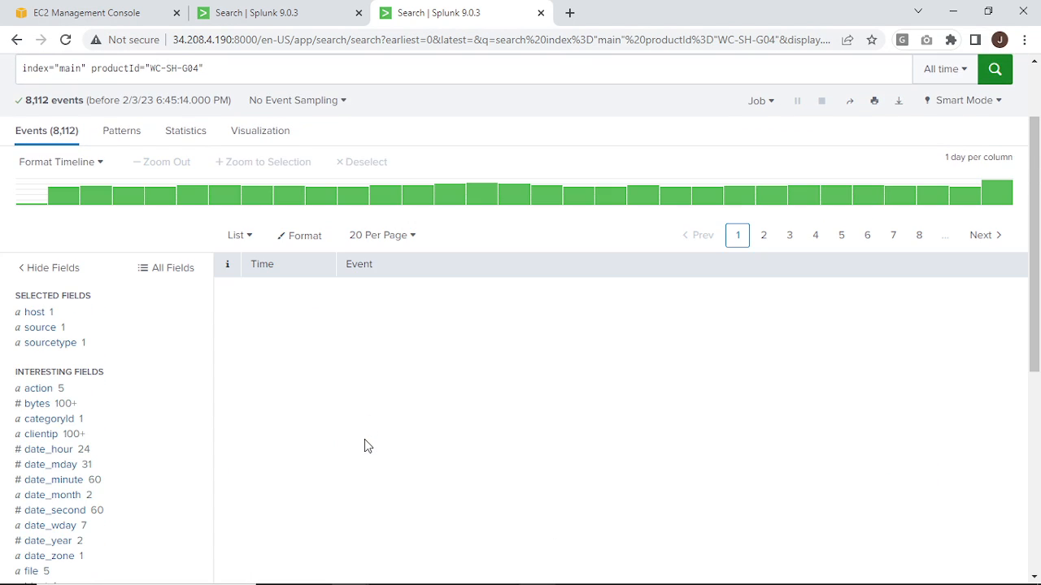
Expand the first event in the results and save the tag adult for its field value productId=WC-SH-G04.
scroll(14, 428, down, 5)
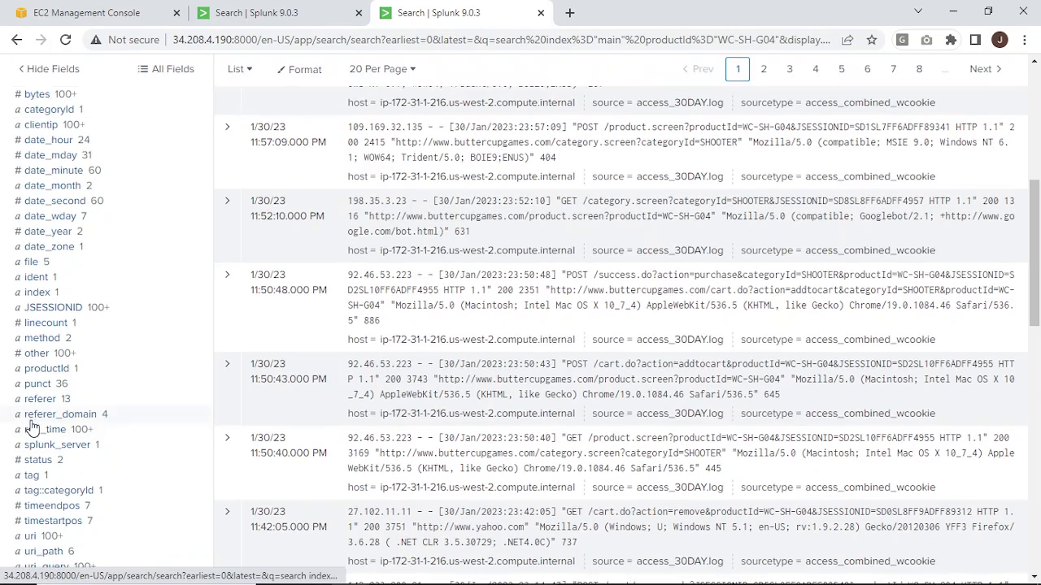
scroll(134, 431, up, 5)
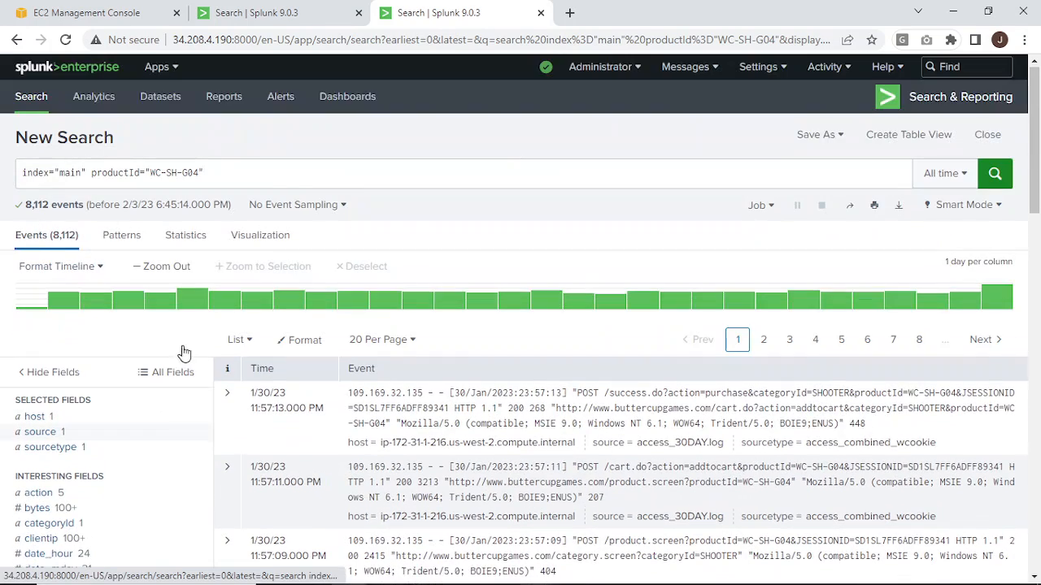
click(229, 407)
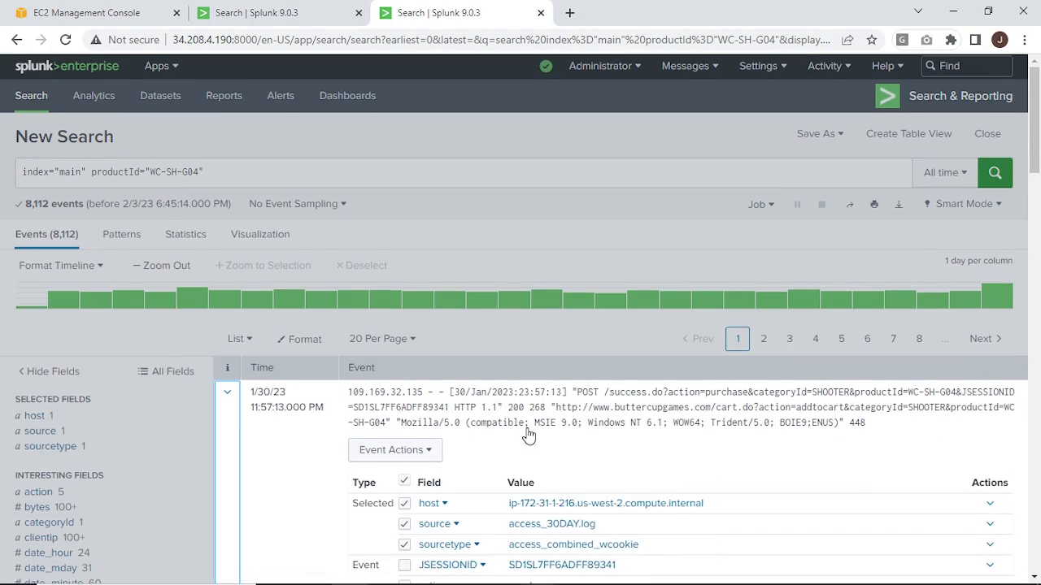
scroll(456, 396, down, 5)
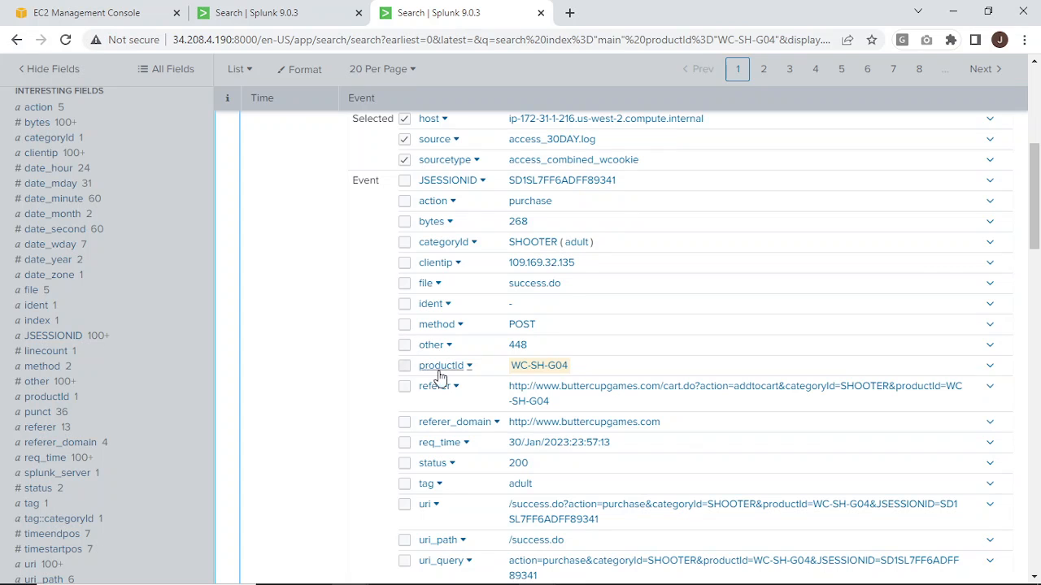
click(991, 369)
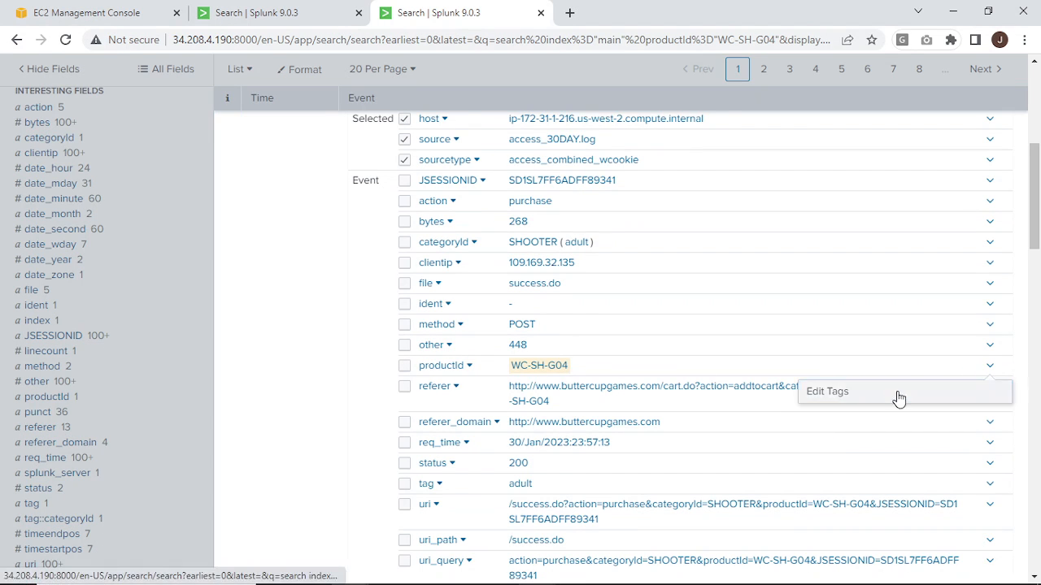
click(898, 393)
click(548, 195)
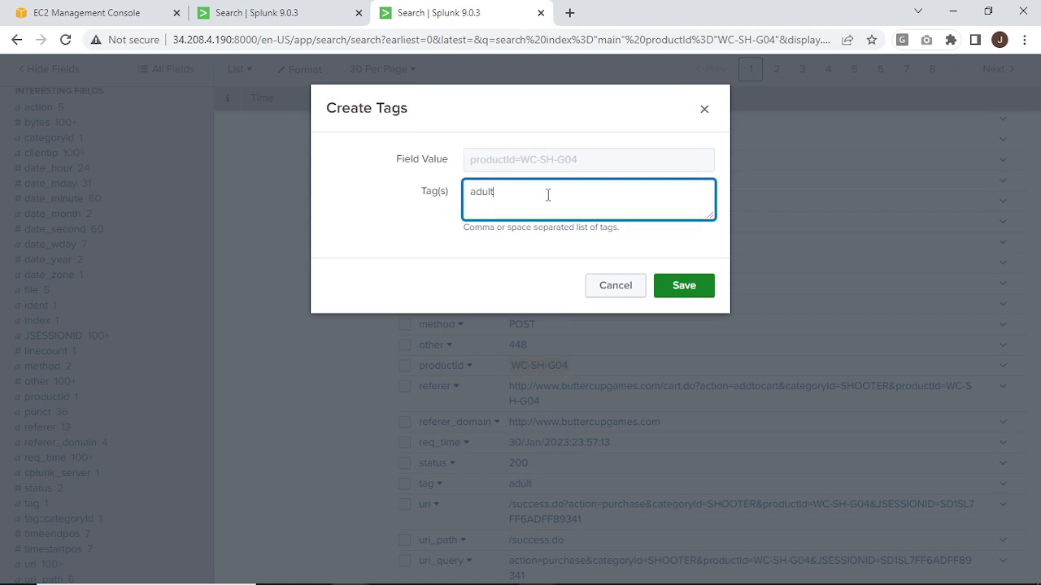
click(677, 291)
click(684, 287)
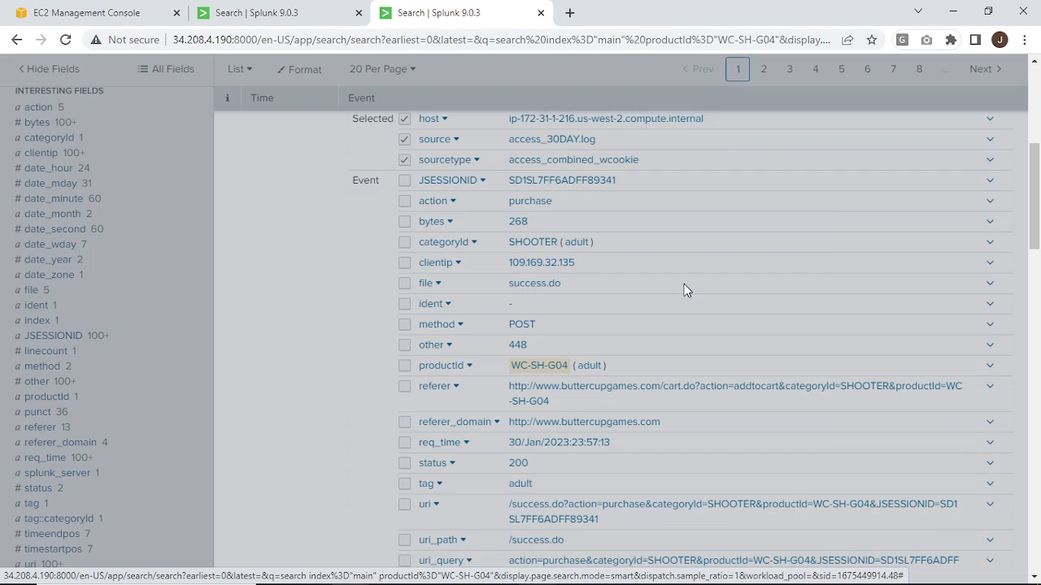
Collapse the event details, replace the search query with tag=adult and run it.
scroll(324, 292, up, 5)
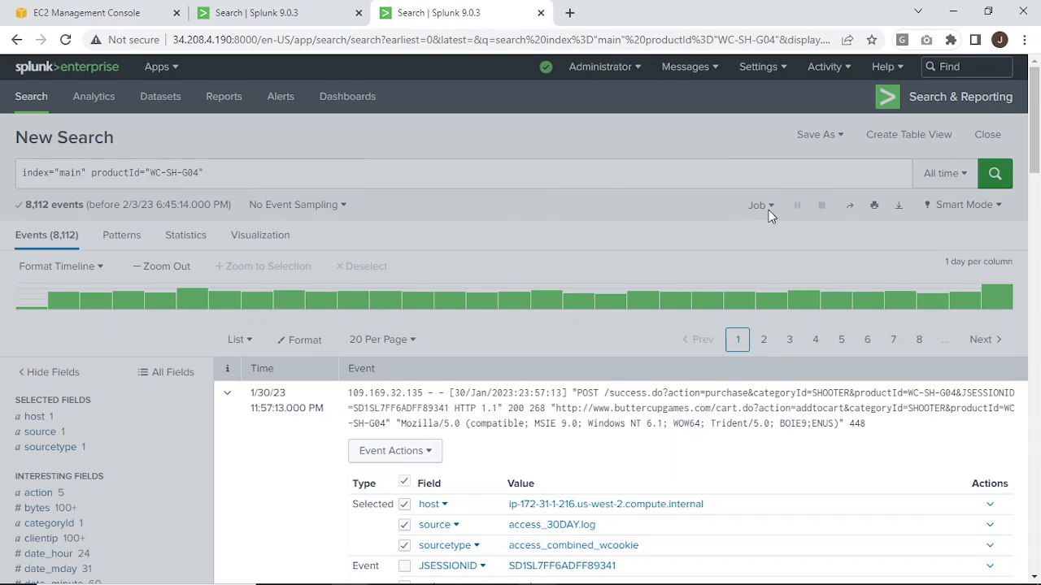
click(619, 236)
triple_click(221, 171)
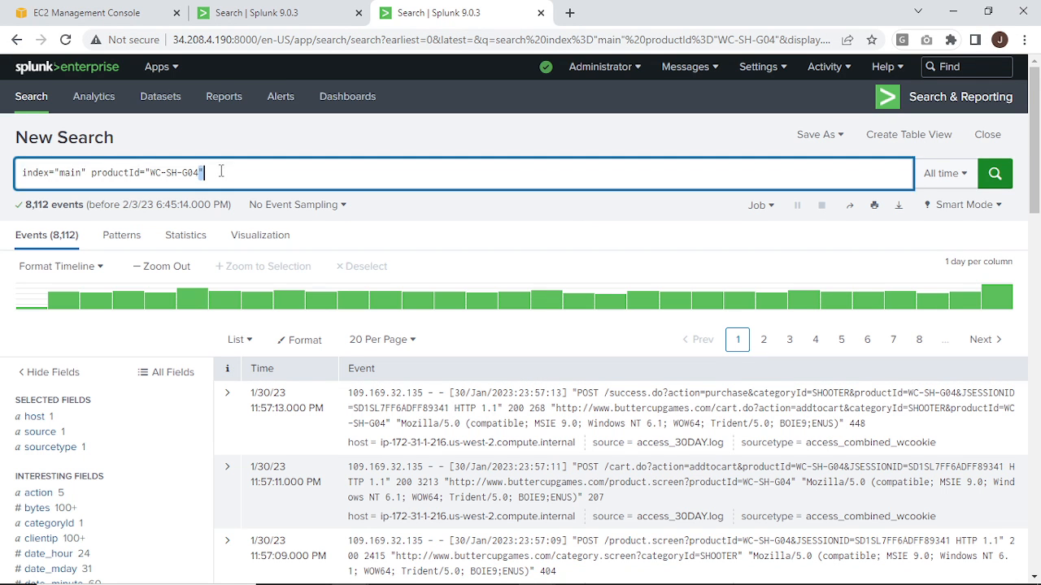
text(tag)
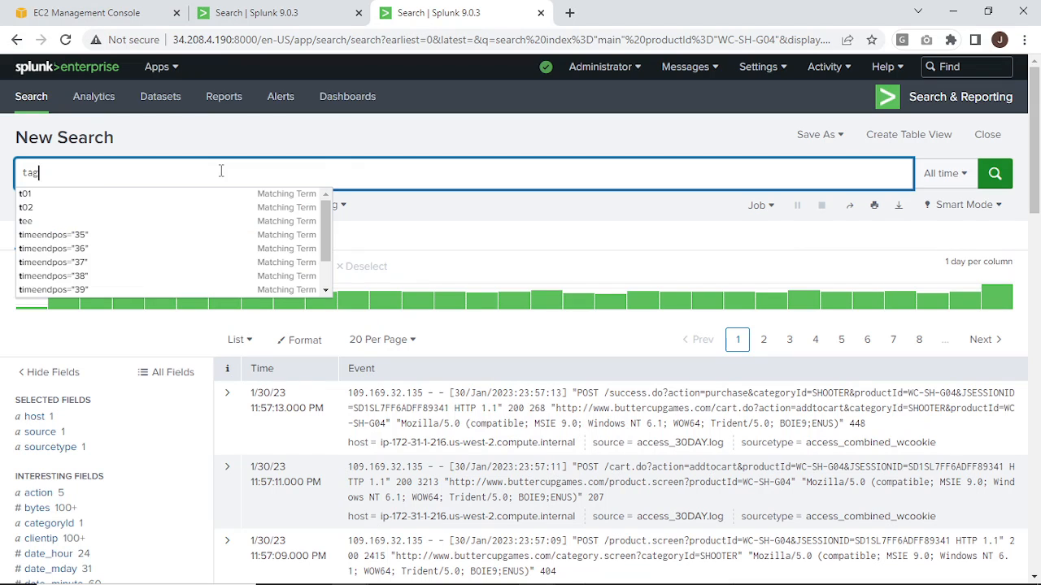
text(=)
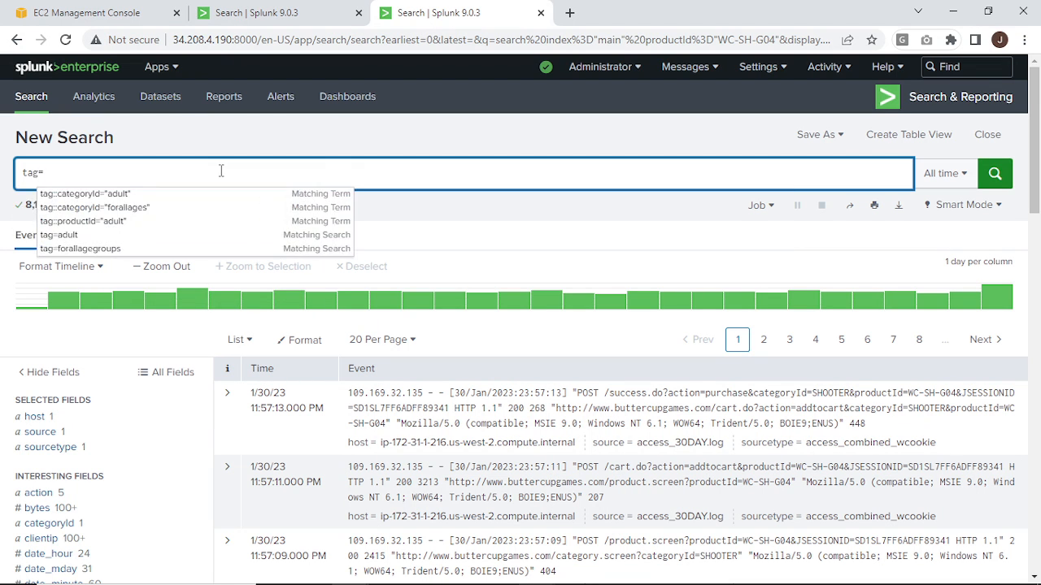
text(adult)
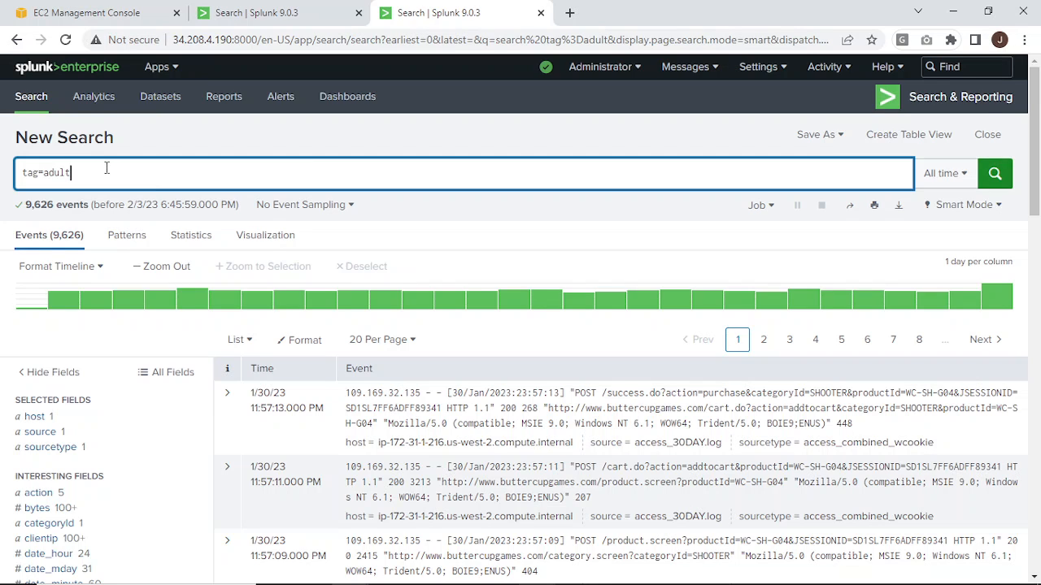
Replace the query with a field-specific search for the adult tag on the category ID field, using the tag:: syntax, and run it.
key(BackSpace)
key(BackSpace)
key(BackSpace)
key(BackSpace)
key(BackSpace)
key(BackSpace)
key(BackSpace)
key(BackSpace)
key(BackSpace)
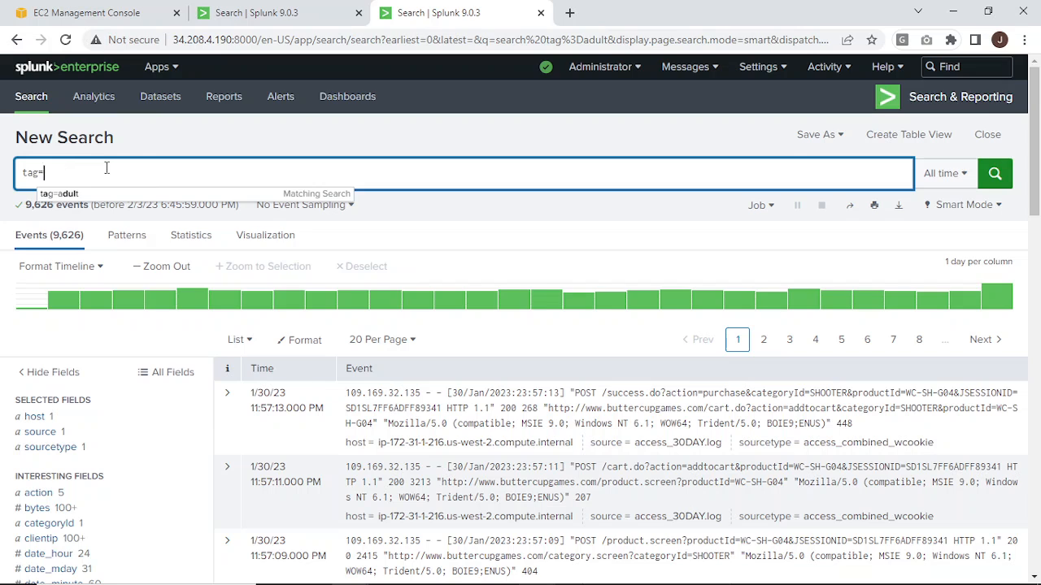
text(t)
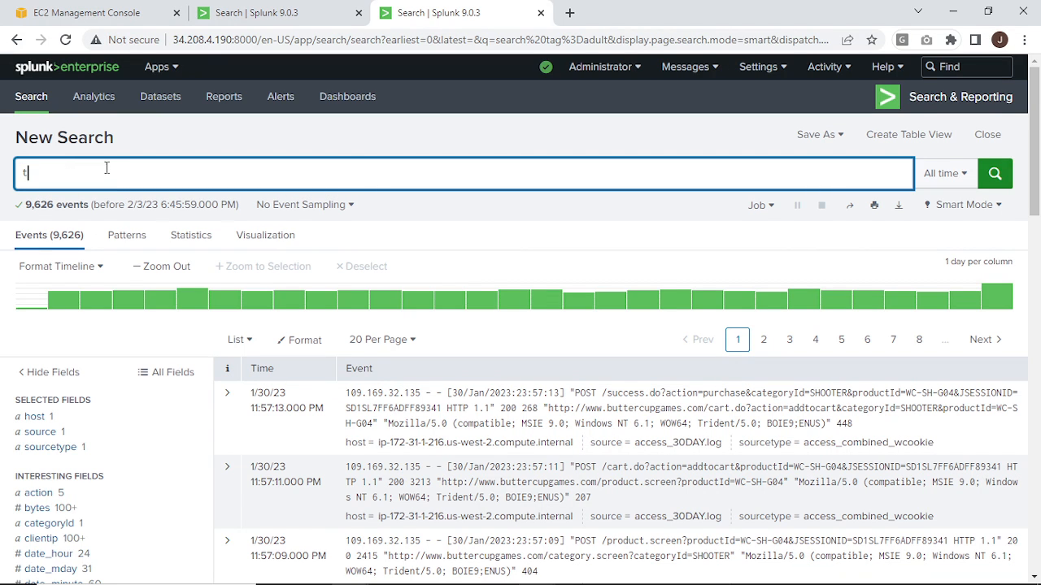
text(ag)
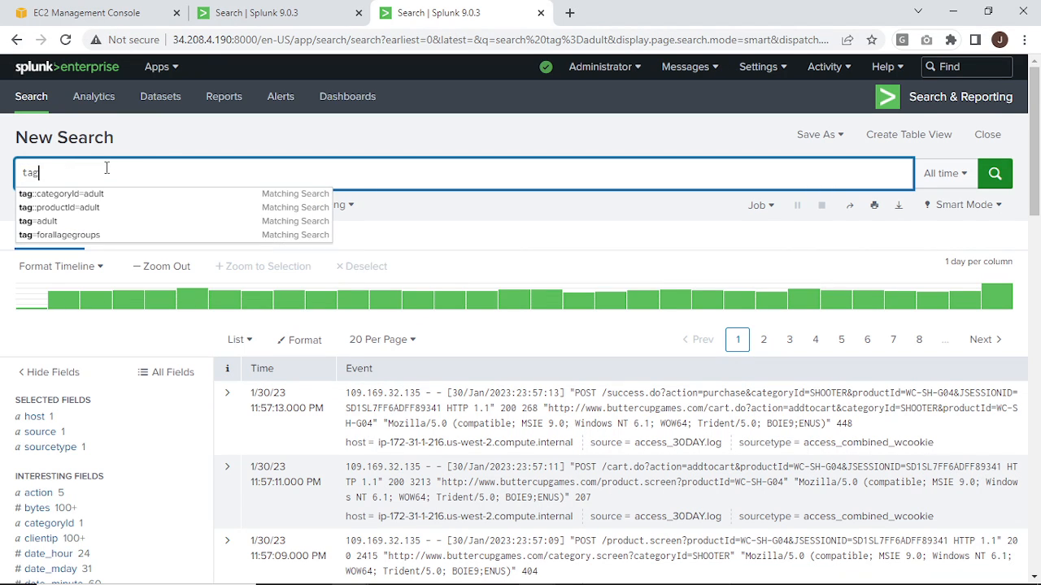
text(::)
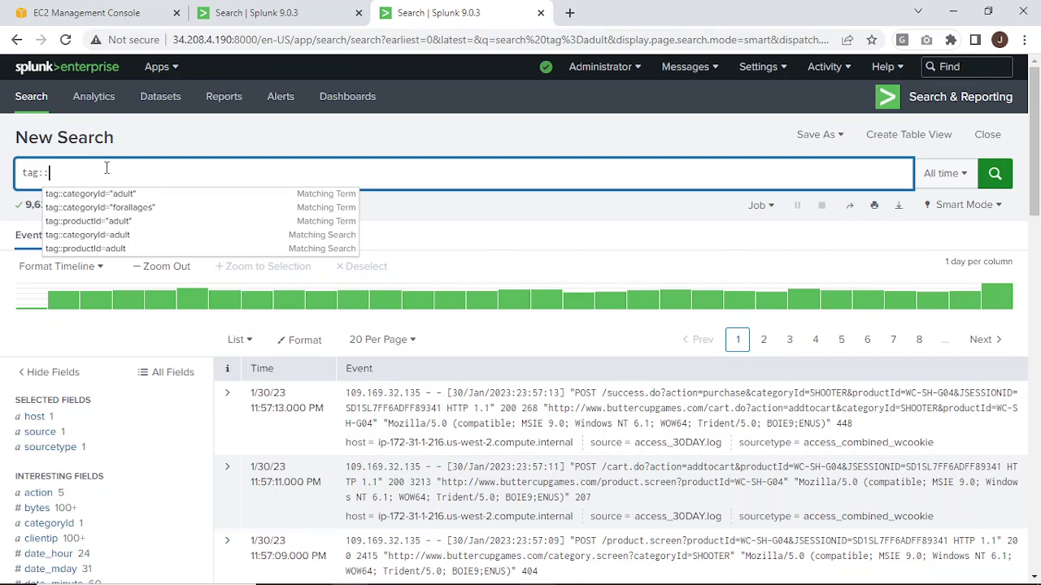
text(cayegory)
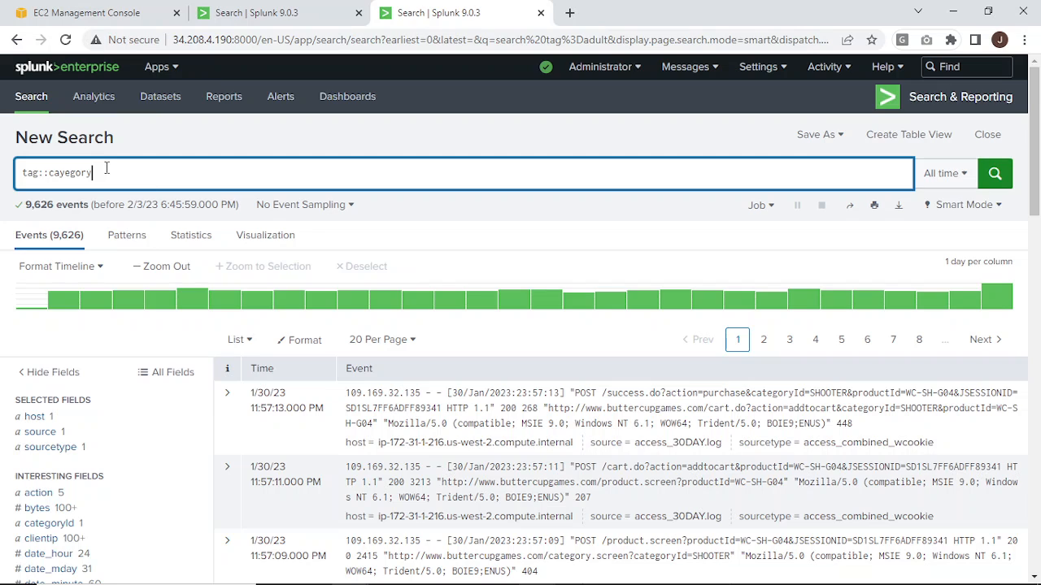
text(Id=adult)
key(Return)
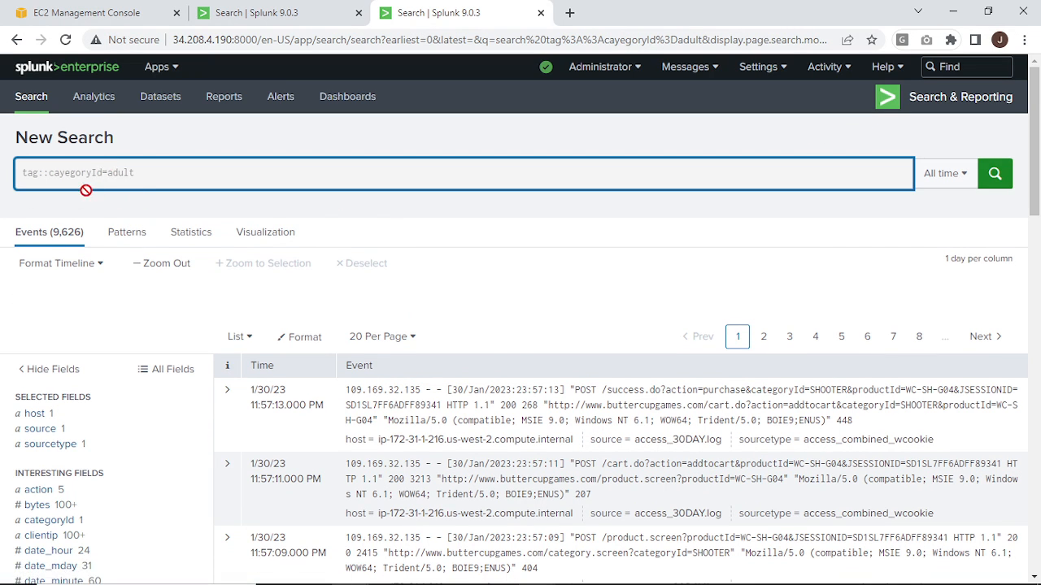
Correct the misspelled field name so the query reads tag::categoryId=adult, and rerun the search.
click(61, 172)
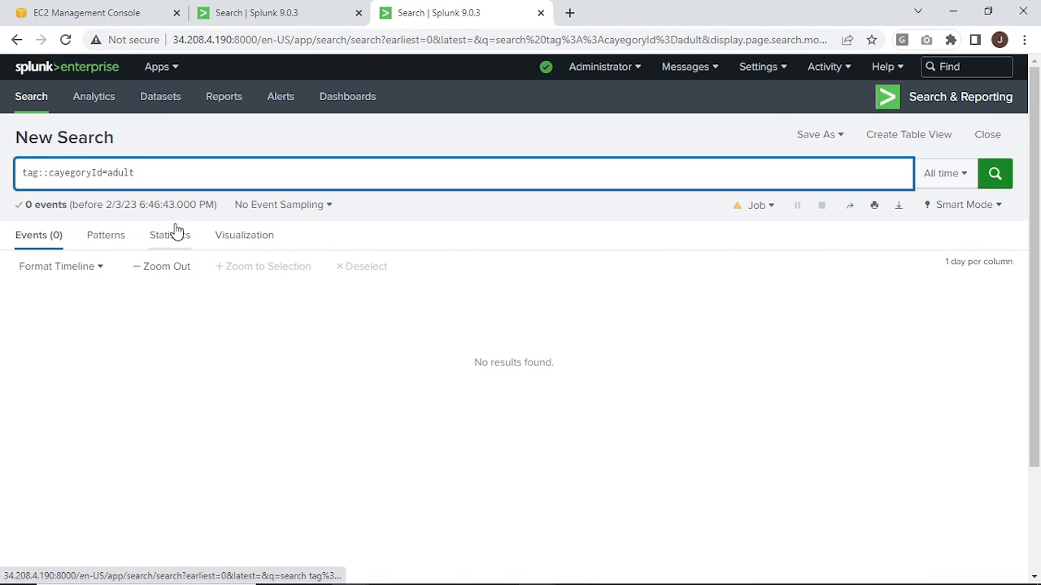
key(Delete)
text(t)
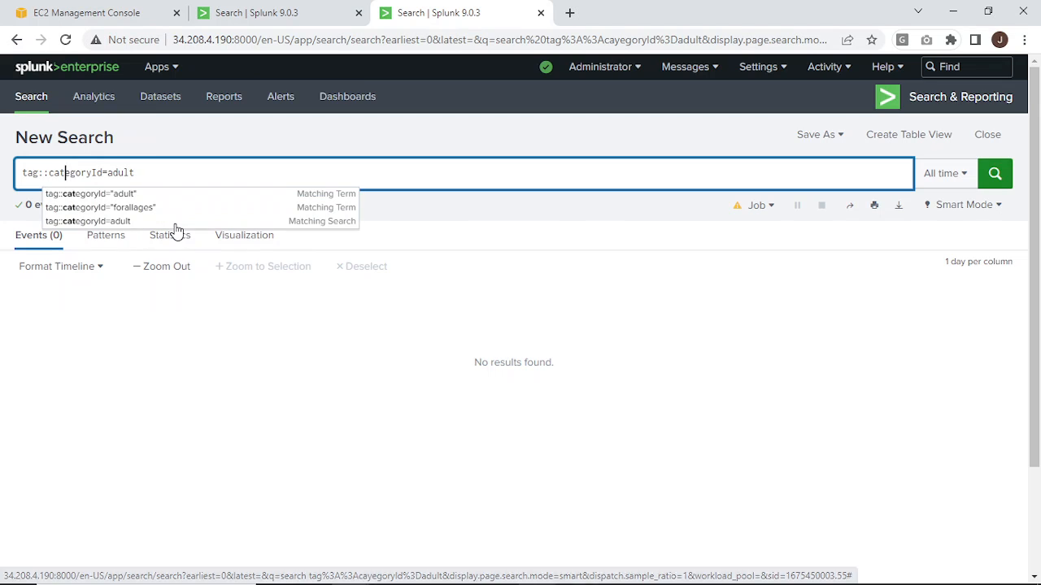
key(Return)
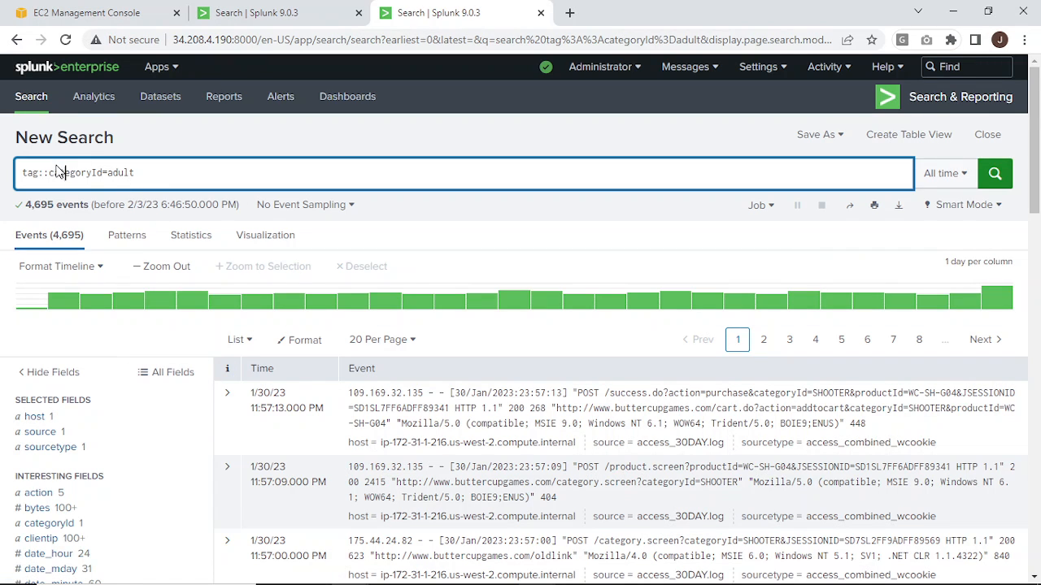
Replace the category part of the field name in the tag:: query with product, keeping the adult tag, and run it.
drag(91, 177, 50, 182)
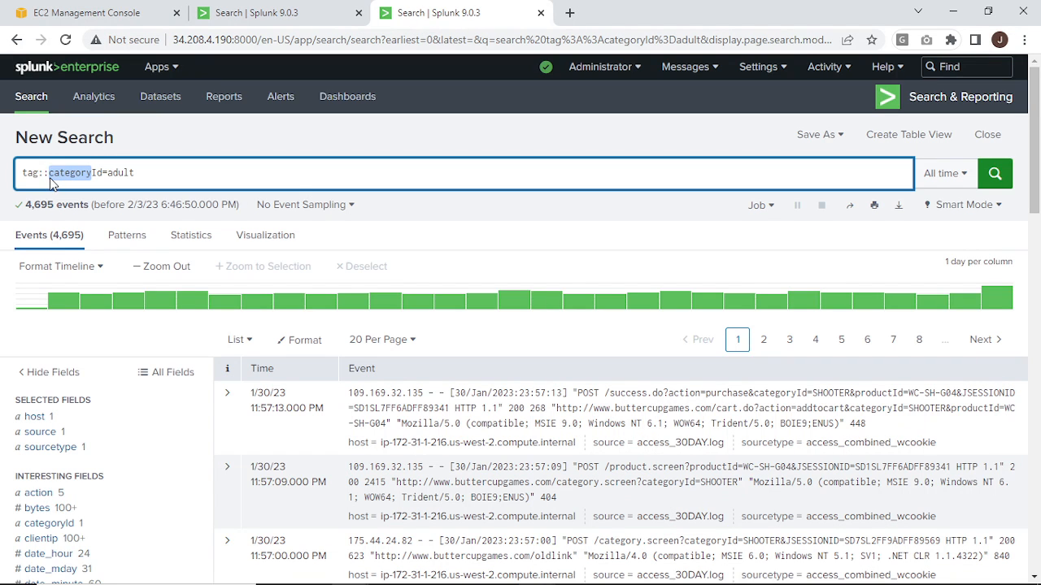
text(prouct)
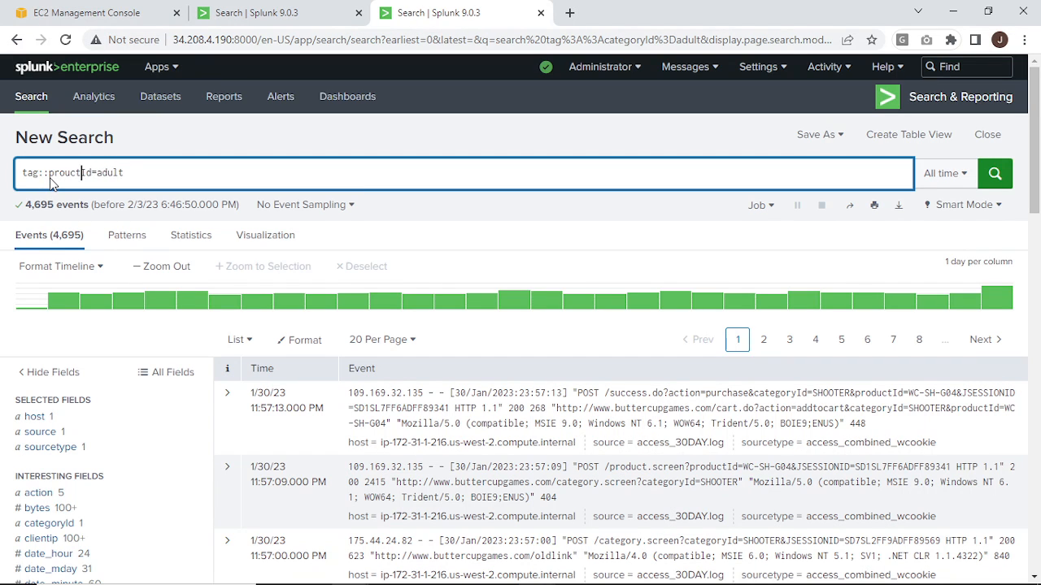
key(BackSpace)
key(BackSpace)
key(BackSpace)
text(duct)
key(Return)
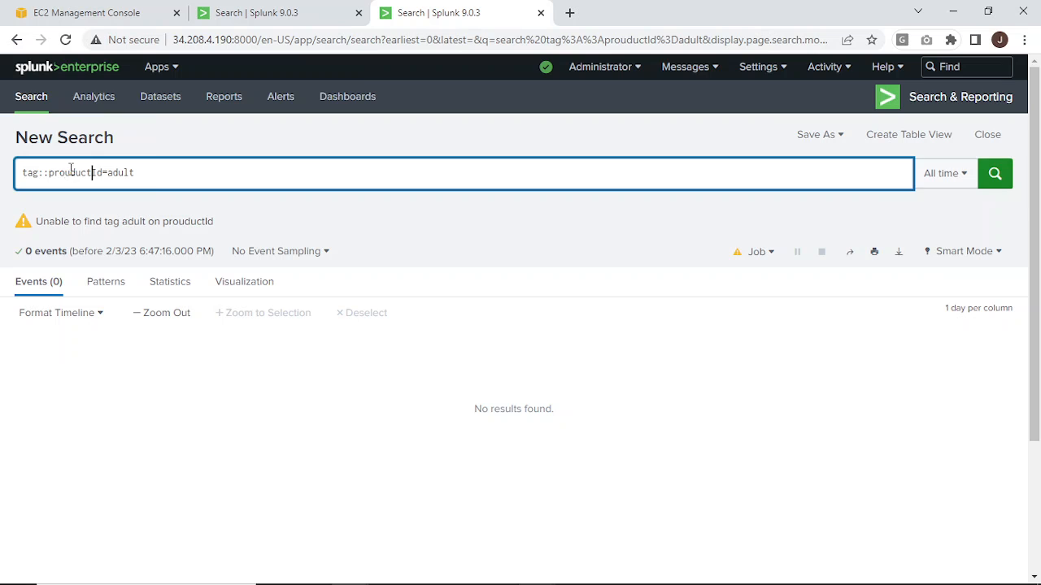
Fix the field name so the query reads tag::productId=adult, rerun the search and review the tag fields of the results.
click(72, 172)
key(BackSpace)
key(Return)
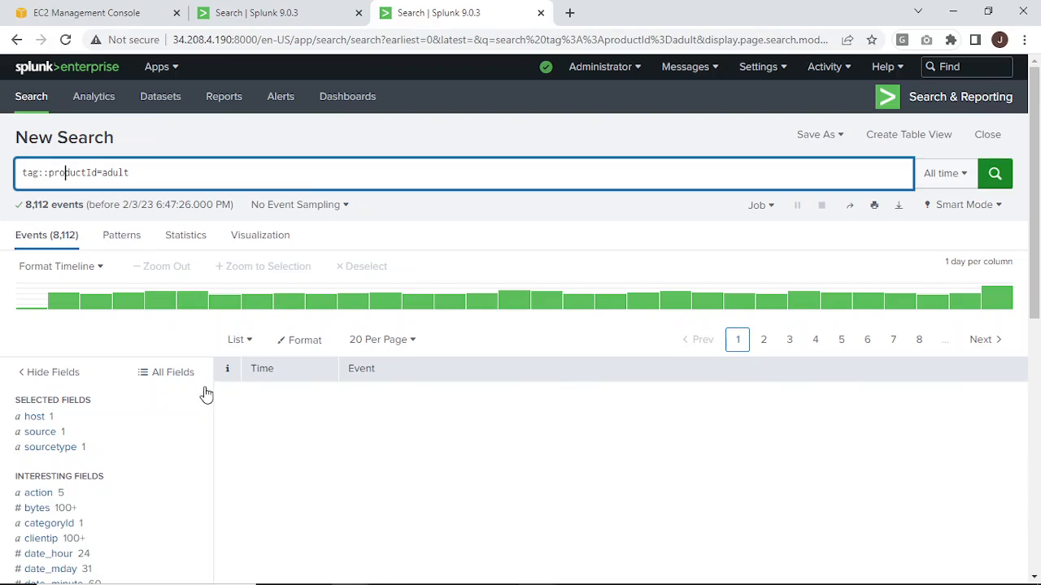
scroll(104, 420, down, 6)
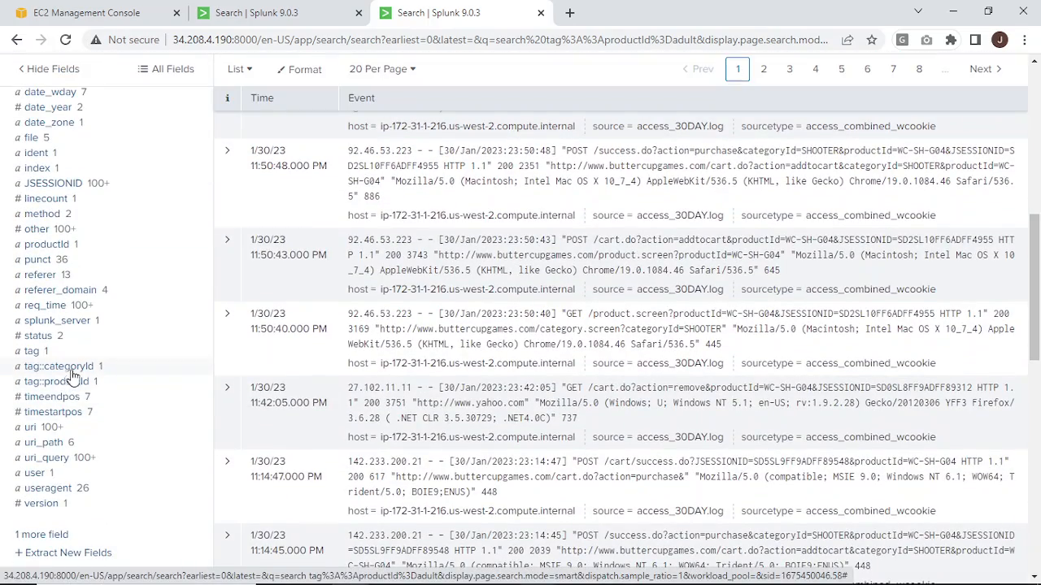
scroll(236, 370, up, 5)
scroll(252, 374, up, 2)
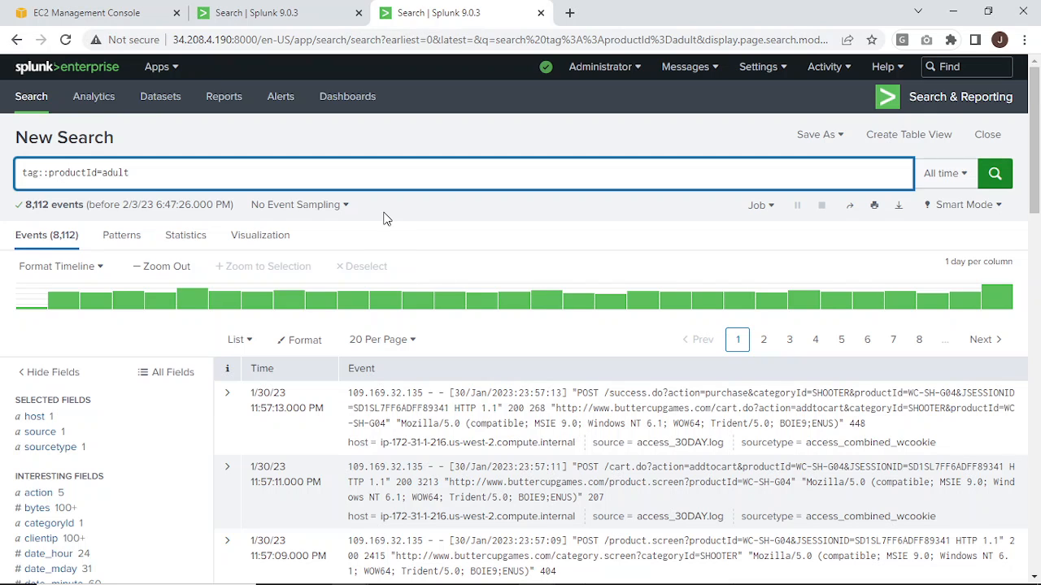
scroll(378, 460, down, 2)
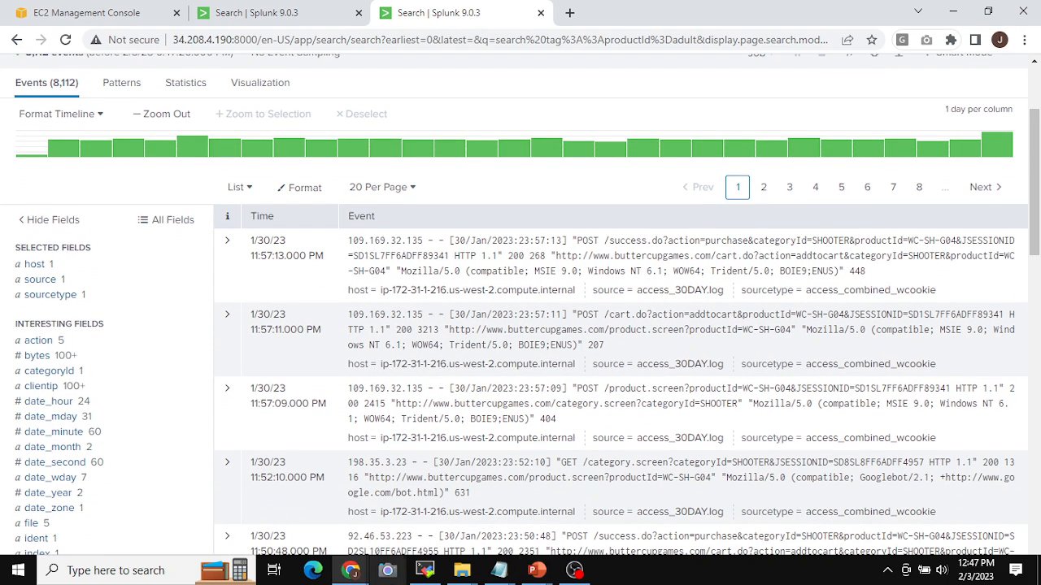
Switch to the MobaXterm terminal and change the working directory to /opt/splunk/etc/users/admin/search/local/.
click(426, 571)
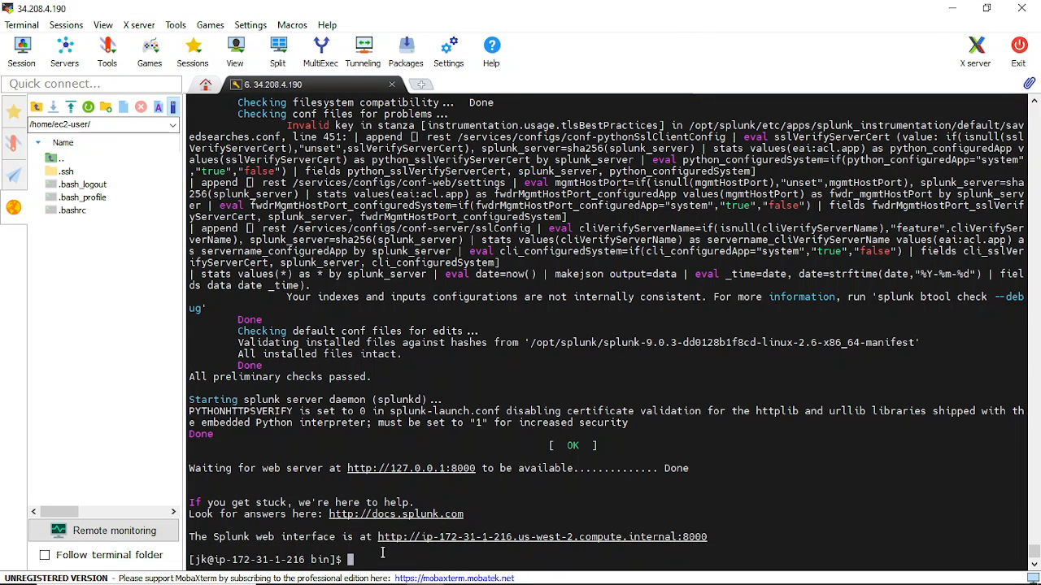
text(cd /opt/splunk/)
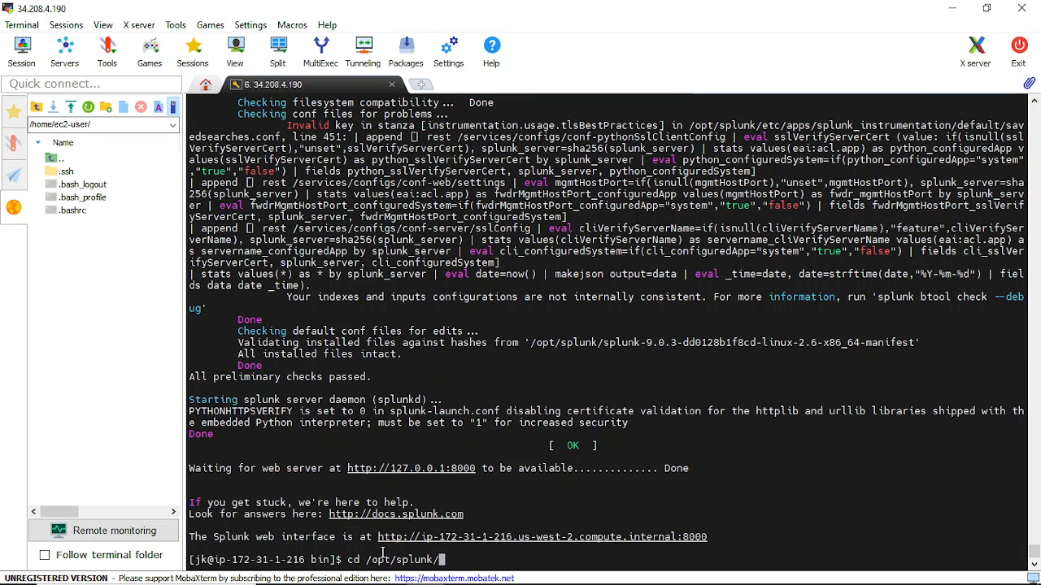
text(etc/users/)
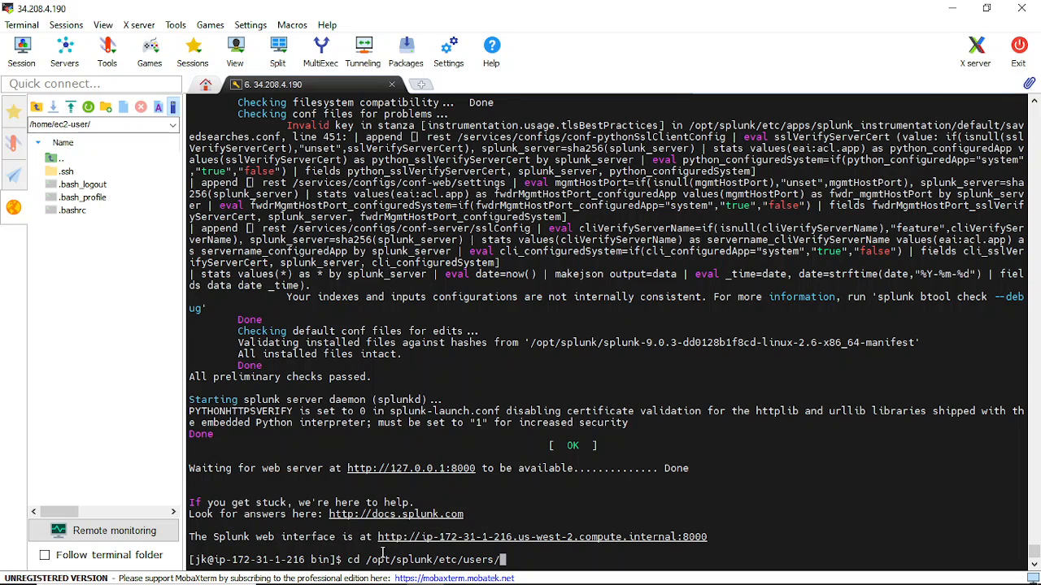
text(se)
key(BackSpace)
key(BackSpace)
text(a)
key(Tab)
text(s)
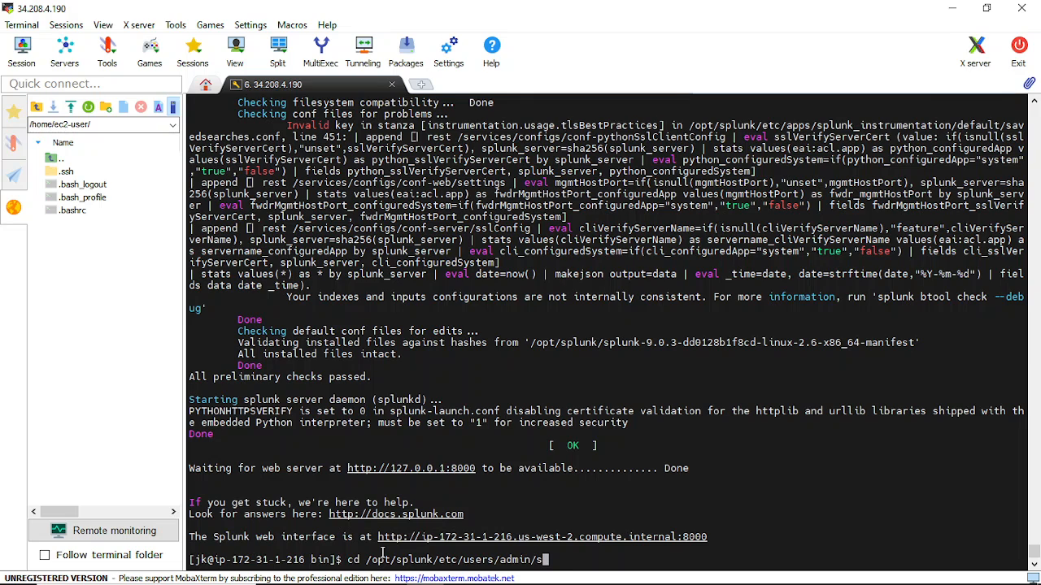
key(Tab)
text(lo)
key(Tab)
key(Return)
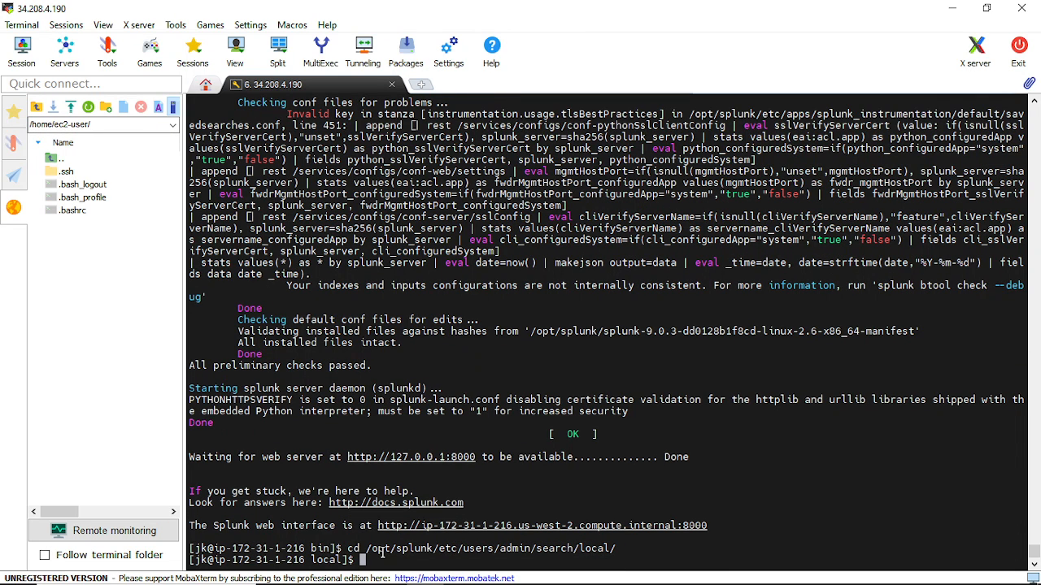
List the directory's files in long format by reverse modification time with ls -ltr, and open tags.conf in vi.
text(ls -ltr)
key(Return)
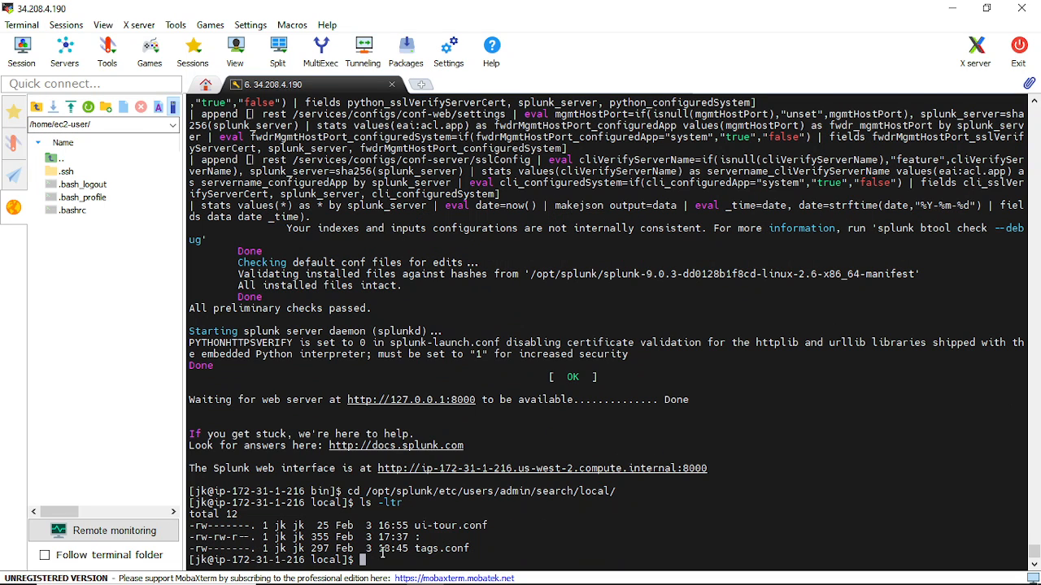
text(vi ta)
key(Tab)
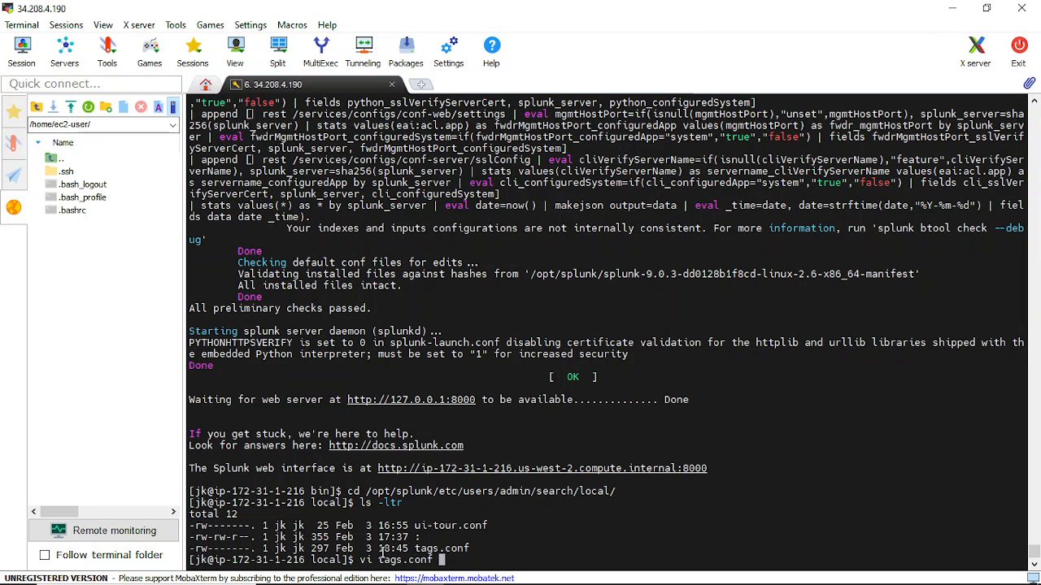
key(Return)
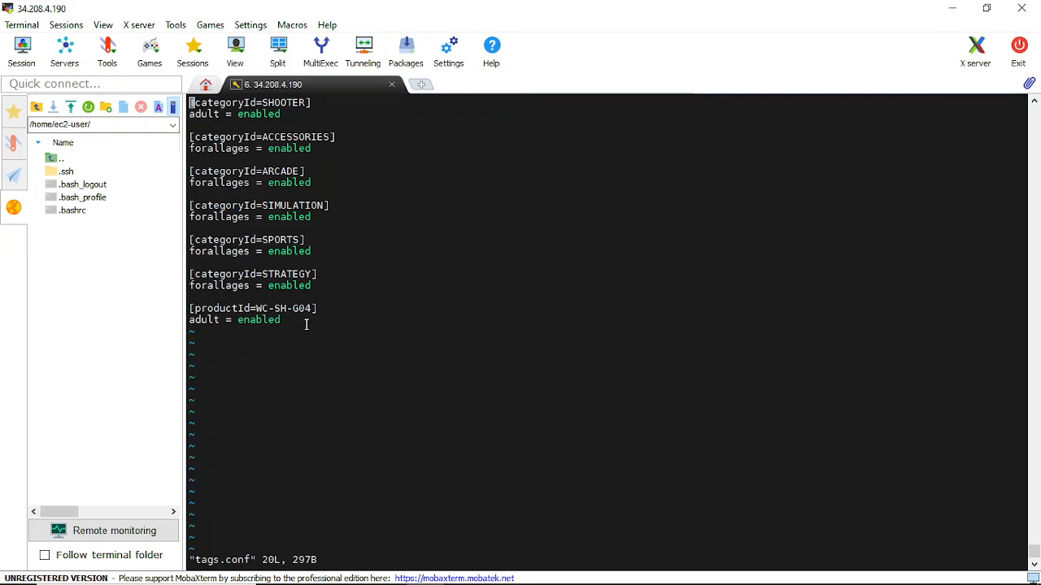
Duplicate the two-line productId=WC-SH-G04 stanza at the end of tags.conf, separated by a blank line.
key(i)
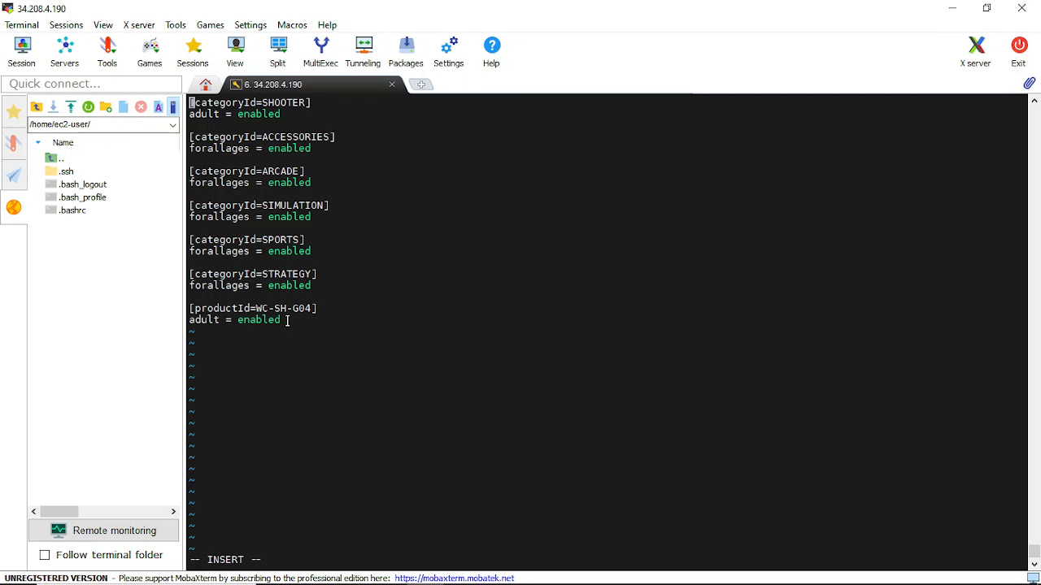
drag(287, 321, 192, 312)
key(ctrl+c)
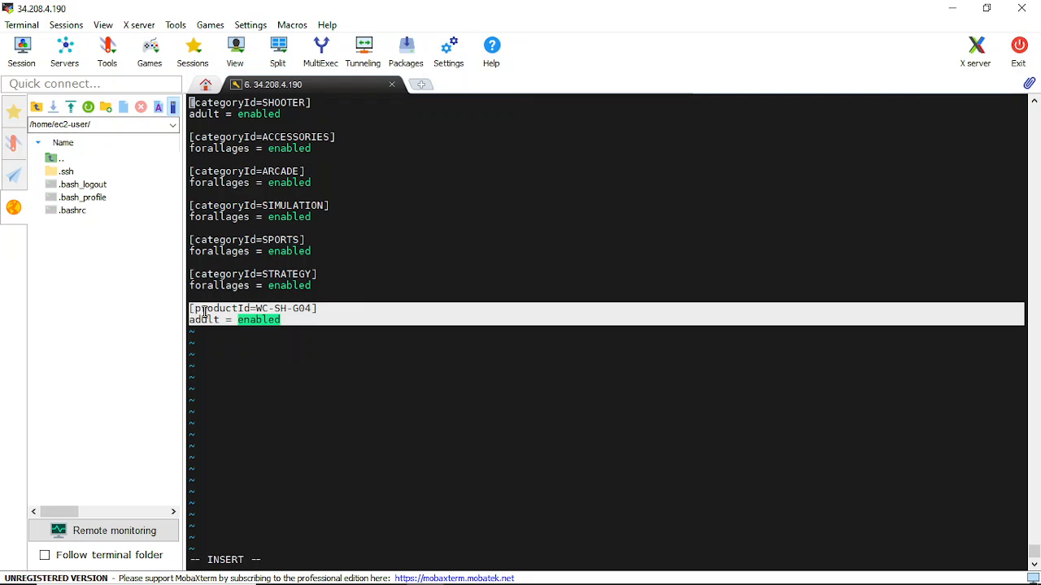
click(247, 330)
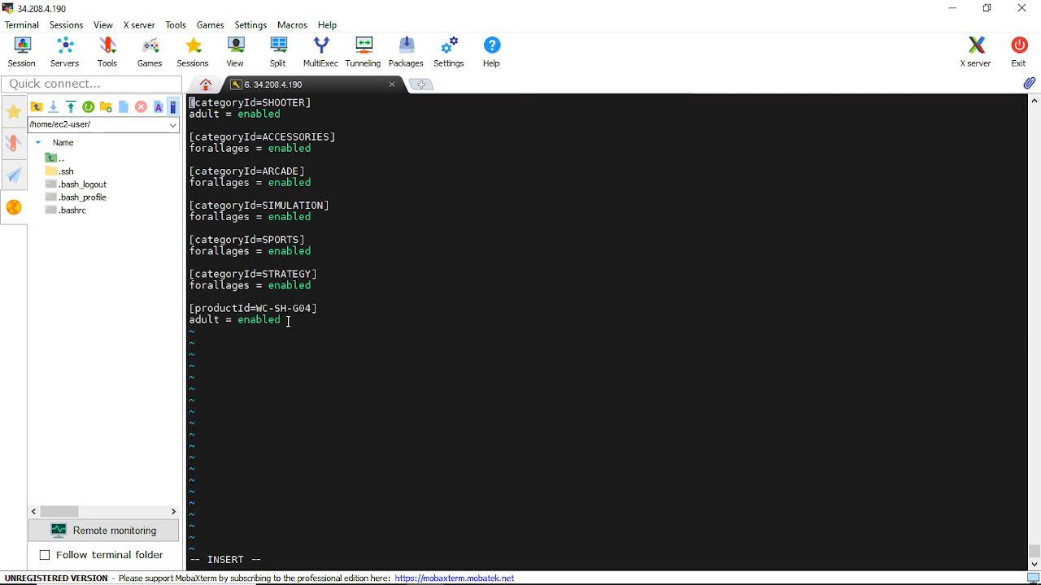
key(Down)
key(Down)
key(Down)
key(Down)
key(Down)
key(Down)
key(Down)
key(Down)
key(Down)
key(Down)
key(Down)
key(Down)
key(Down)
key(Down)
key(Down)
key(Down)
key(Down)
key(Down)
key(Down)
key(Right)
key(Right)
key(Right)
key(Right)
key(Right)
key(Right)
key(Right)
key(Right)
key(Right)
key(Right)
key(Right)
key(Right)
key(Right)
key(Right)
key(Right)
key(Return)
key(Return)
right_click(199, 342)
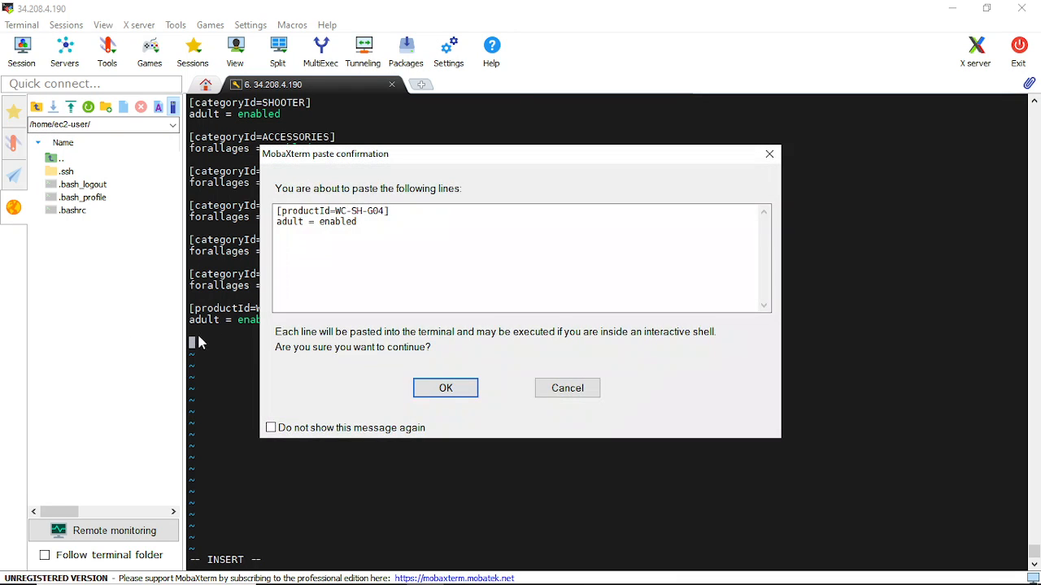
click(444, 387)
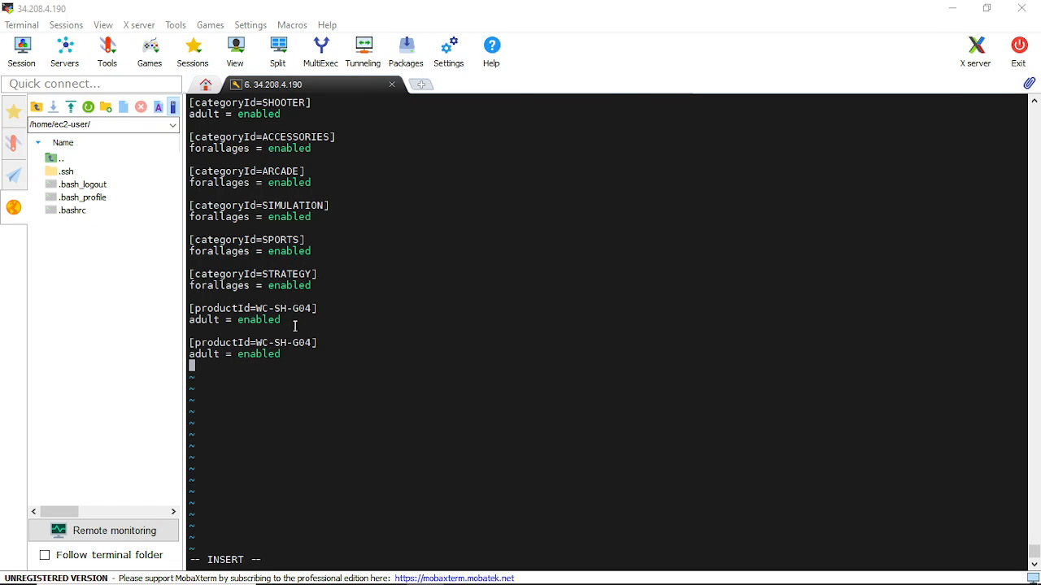
Switch to the browser's index="main" Splunk search and copy the value DB-SG-G01 from the productId field's top values.
key(alt+Tab)
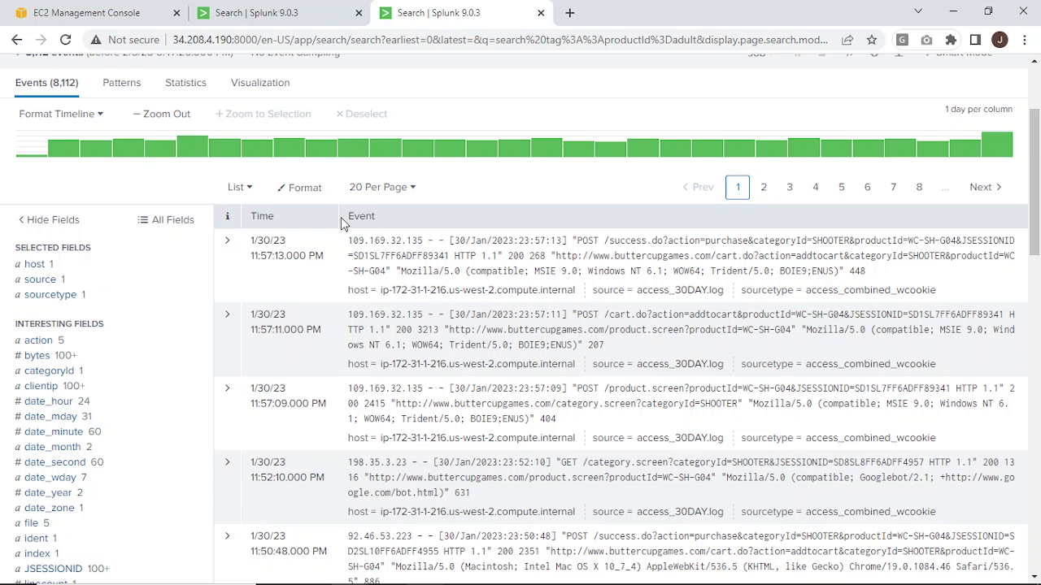
scroll(289, 342, up, 2)
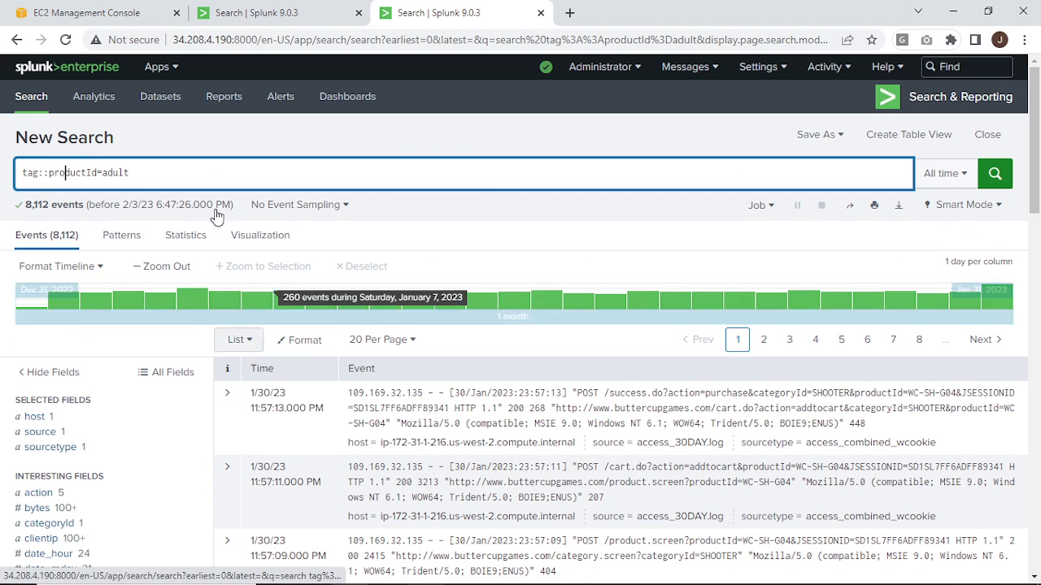
click(280, 13)
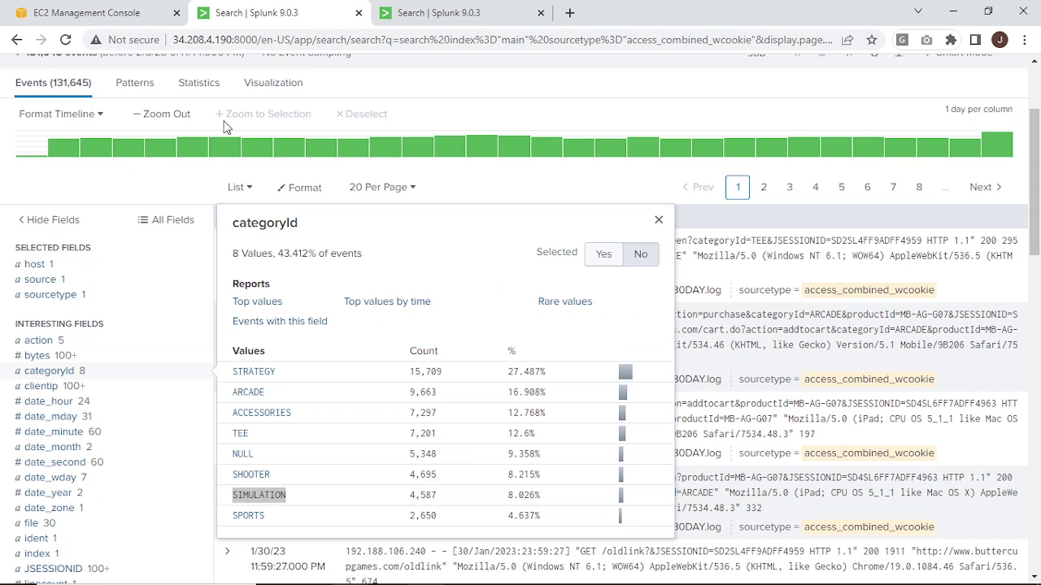
scroll(226, 251, up, 3)
scroll(116, 391, down, 6)
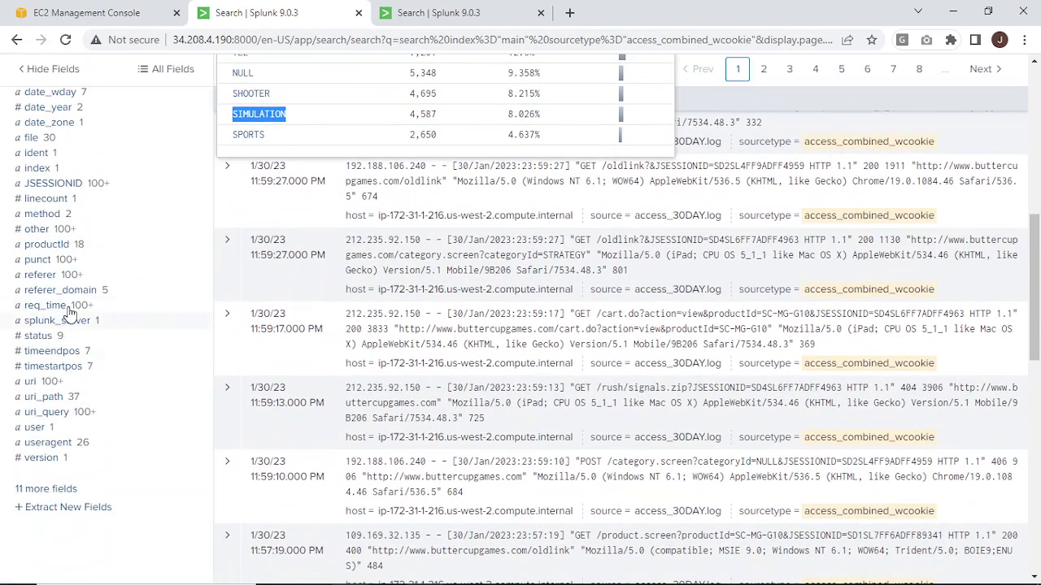
click(60, 247)
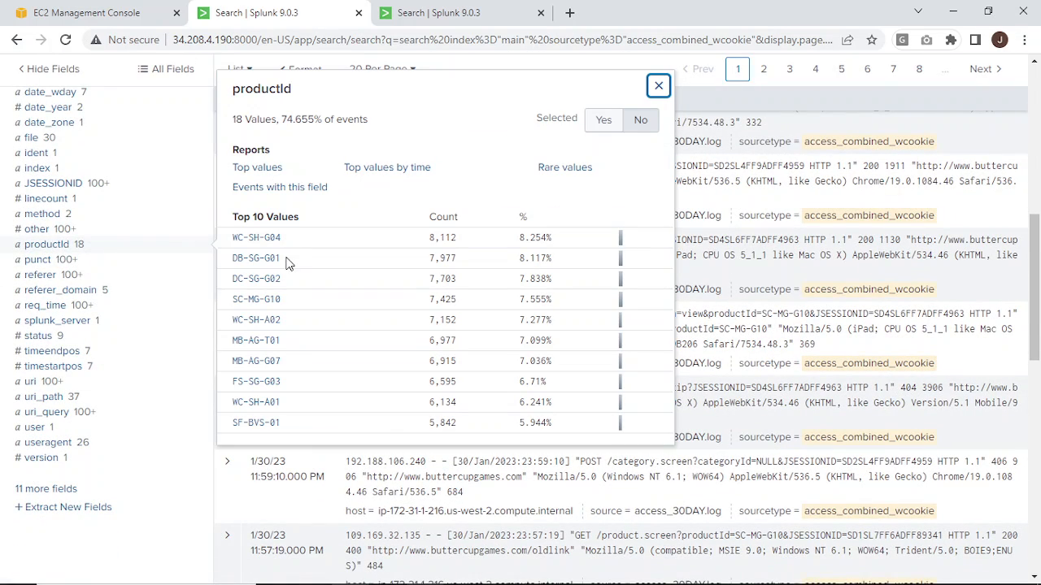
drag(290, 258, 233, 258)
key(ctrl+c)
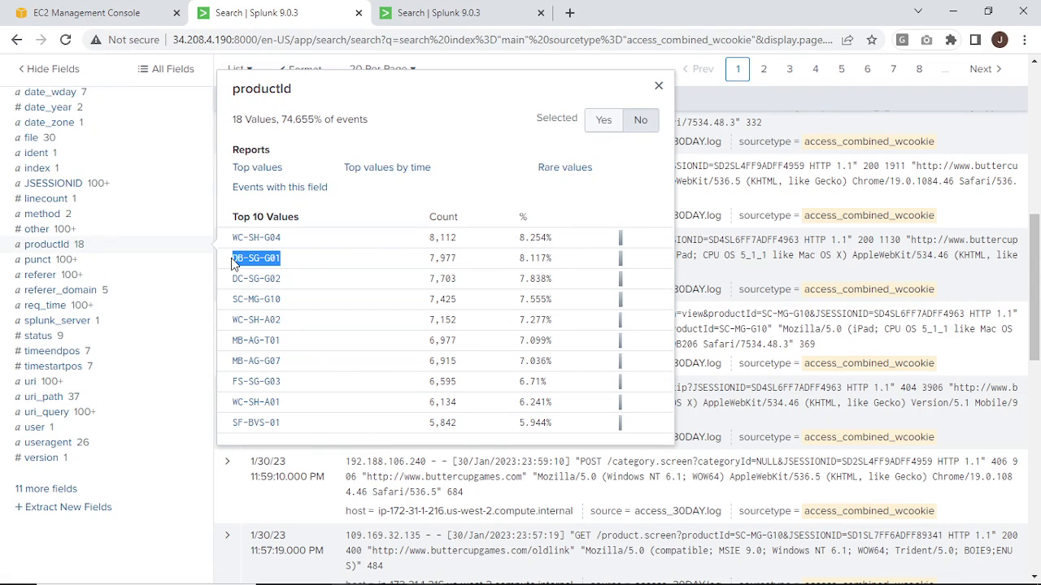
Return to MobaXterm and replace the product ID in the duplicated stanza header so it reads [productId=DB-SG-G01].
key(alt)
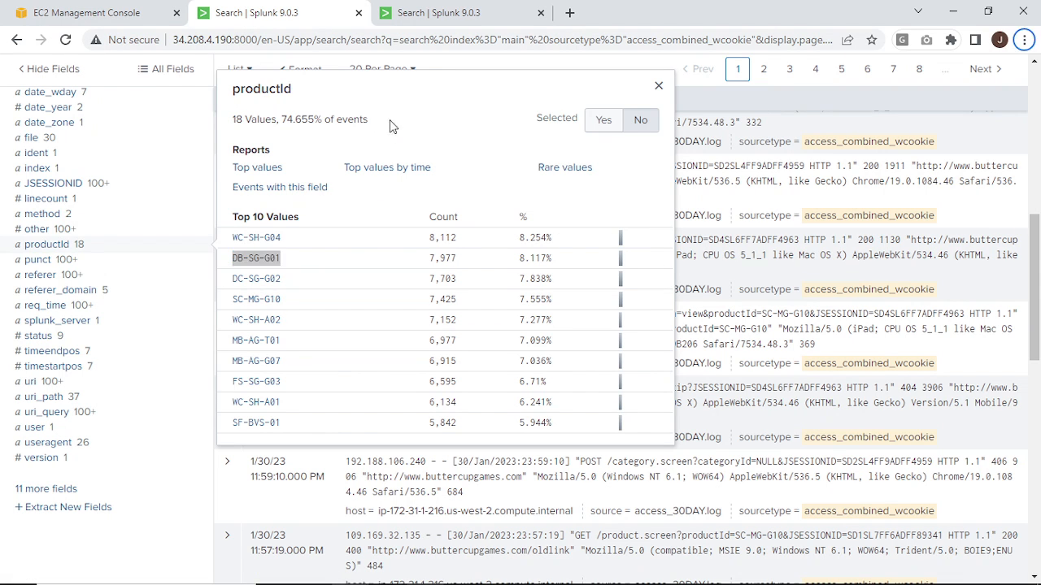
key(alt+Tab)
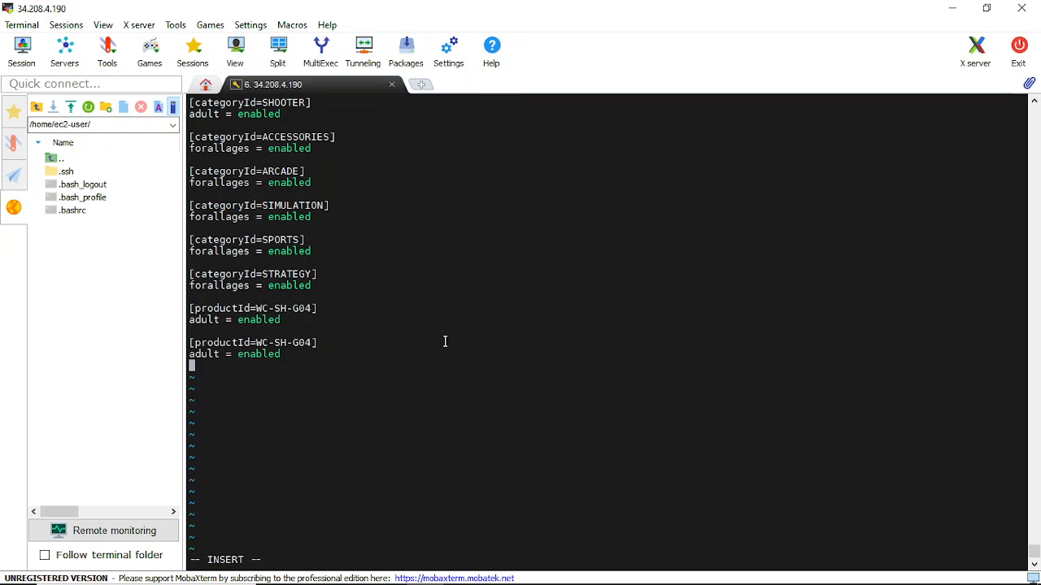
key(Up)
key(Up)
key(Right)
key(Right)
key(Right)
key(Right)
key(Right)
key(Right)
key(Right)
key(Right)
key(Right)
key(Right)
key(Right)
key(Right)
key(Right)
key(Right)
key(Right)
key(Right)
key(Right)
key(Right)
key(Right)
key(Right)
key(BackSpace)
key(BackSpace)
key(BackSpace)
key(BackSpace)
key(BackSpace)
key(BackSpace)
key(BackSpace)
key(BackSpace)
key(BackSpace)
key(BackSpace)
key(BackSpace)
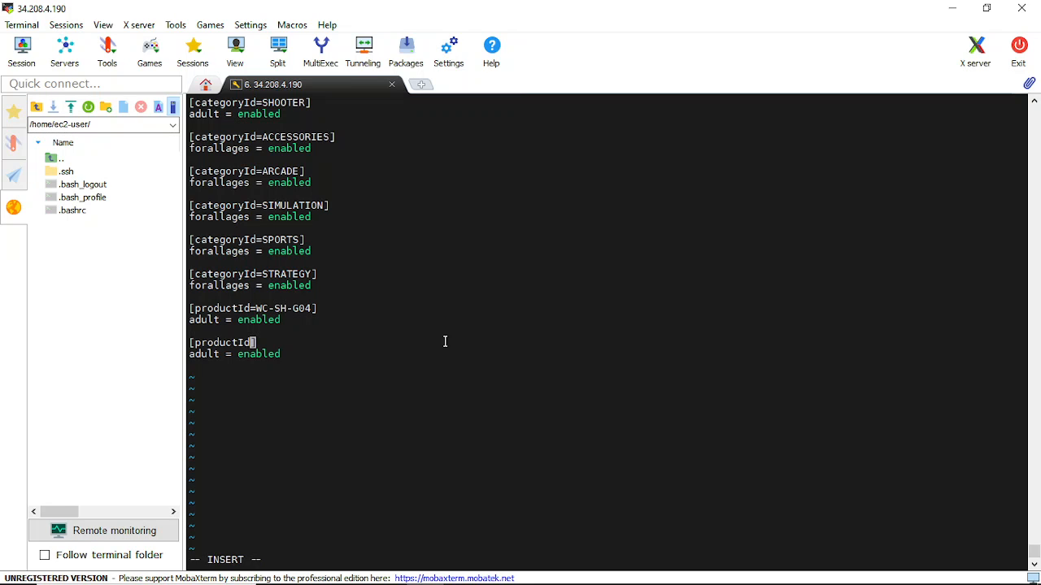
text(d=)
right_click(260, 343)
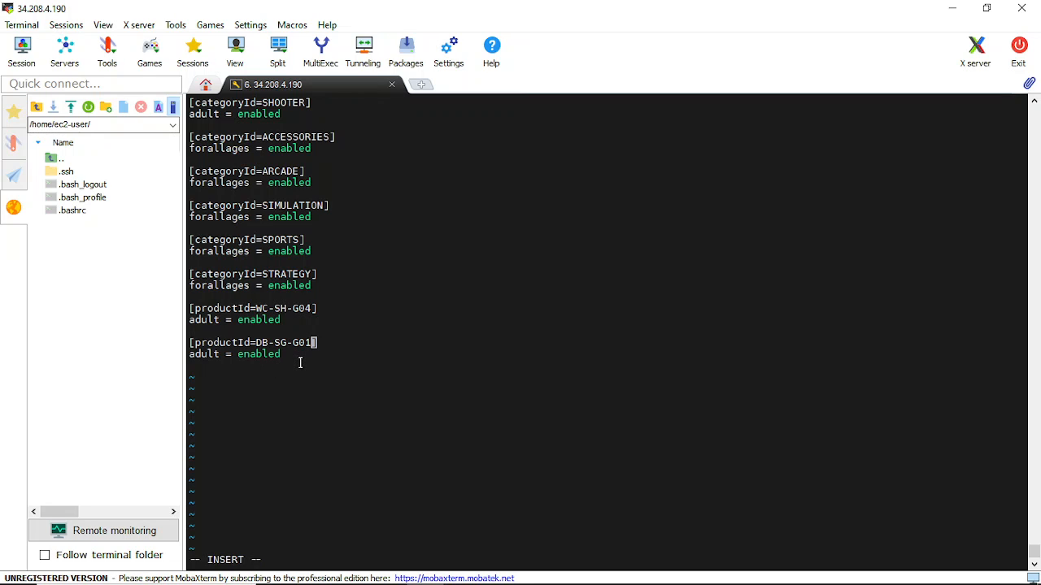
Rename the tag in the DB-SG-G01 stanza to dummy_tag, keeping it enabled.
key(Down)
key(Left)
key(Left)
key(Left)
key(Left)
key(Left)
key(Left)
key(Left)
key(Left)
key(Left)
key(Left)
key(Delete)
key(Delete)
key(BackSpace)
key(BackSpace)
key(BackSpace)
key(BackSpace)
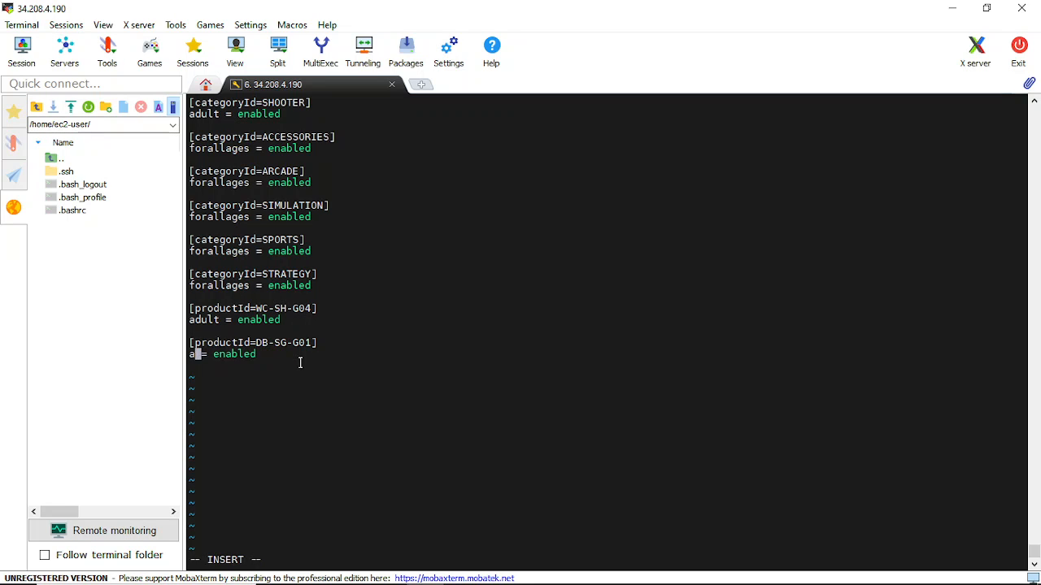
text(dummy)
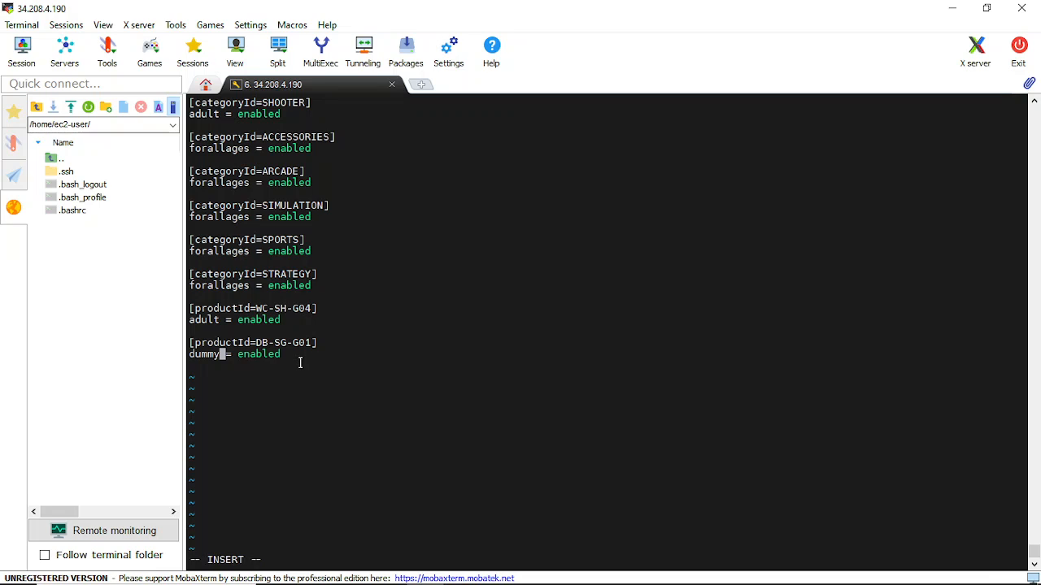
text(_tag)
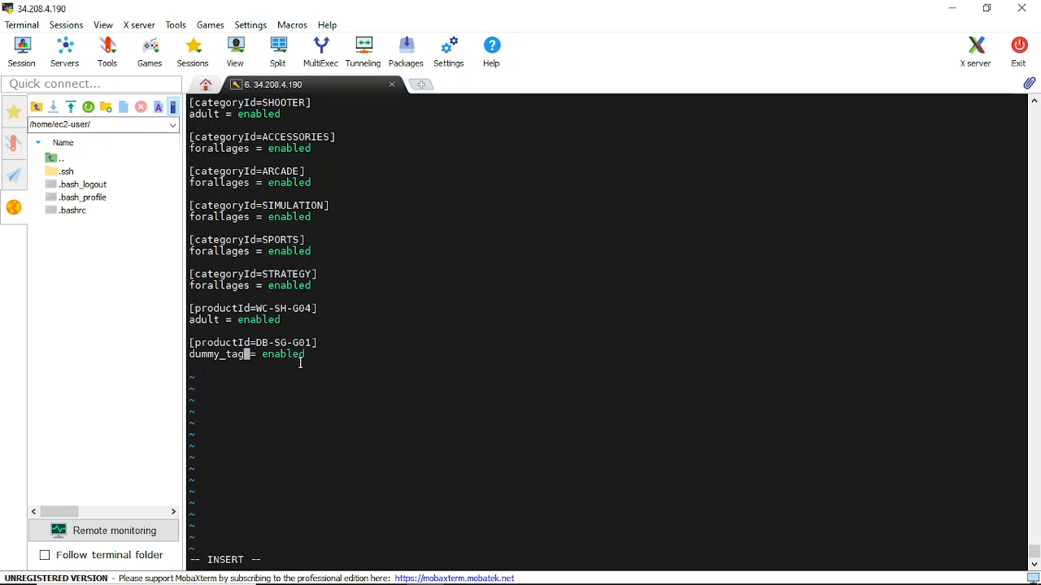
Write the changes to tags.conf and exit vi with wq!
key(Escape)
text(:)
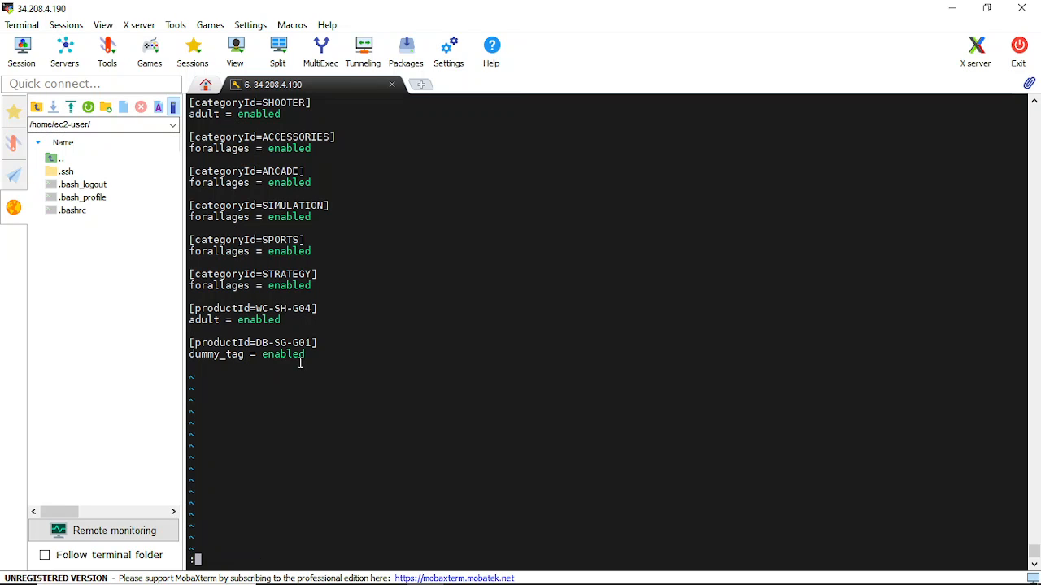
text(wq!)
key(Return)
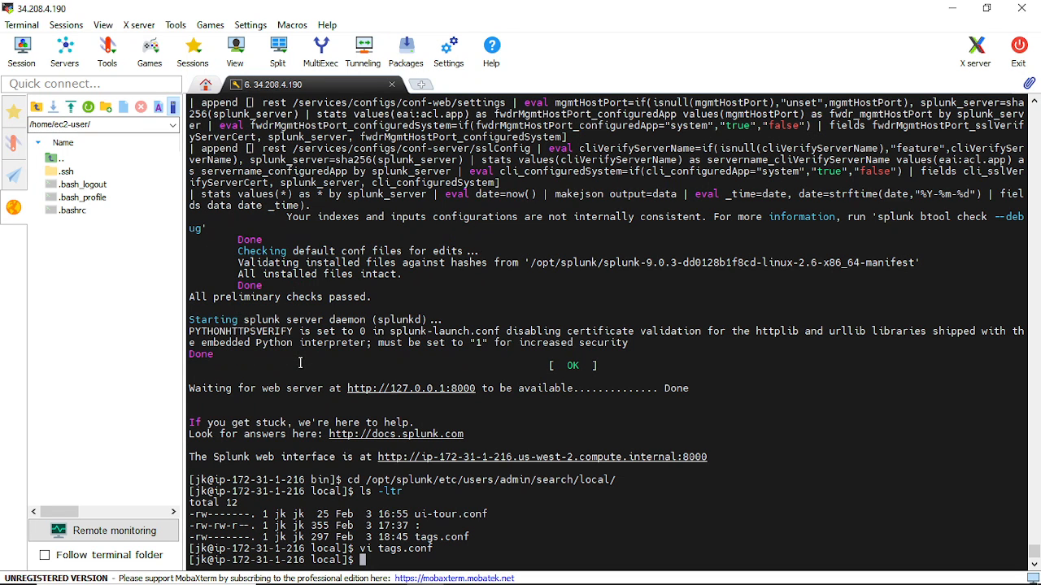
Change the working directory to /opt/splunk/bin/.
text(cd /opt/)
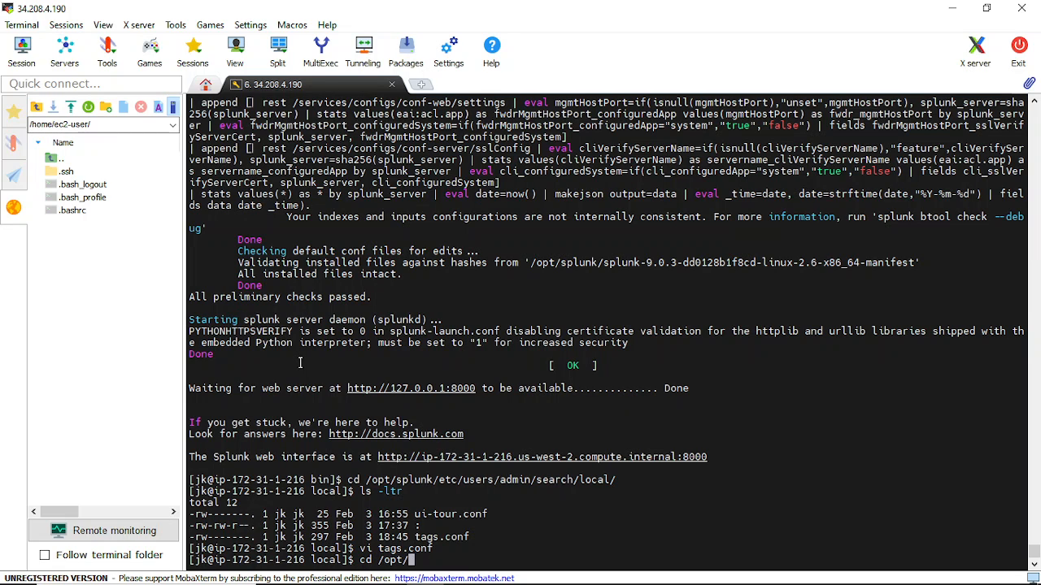
text(splunk/bin/)
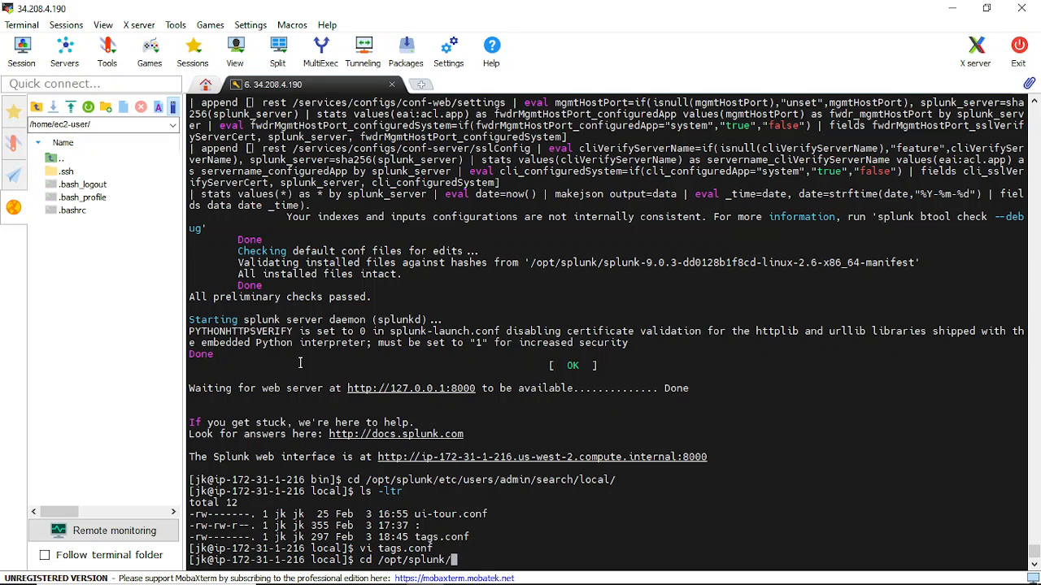
key(Return)
Restart the Splunk server with ./splunk restart.
text(.)
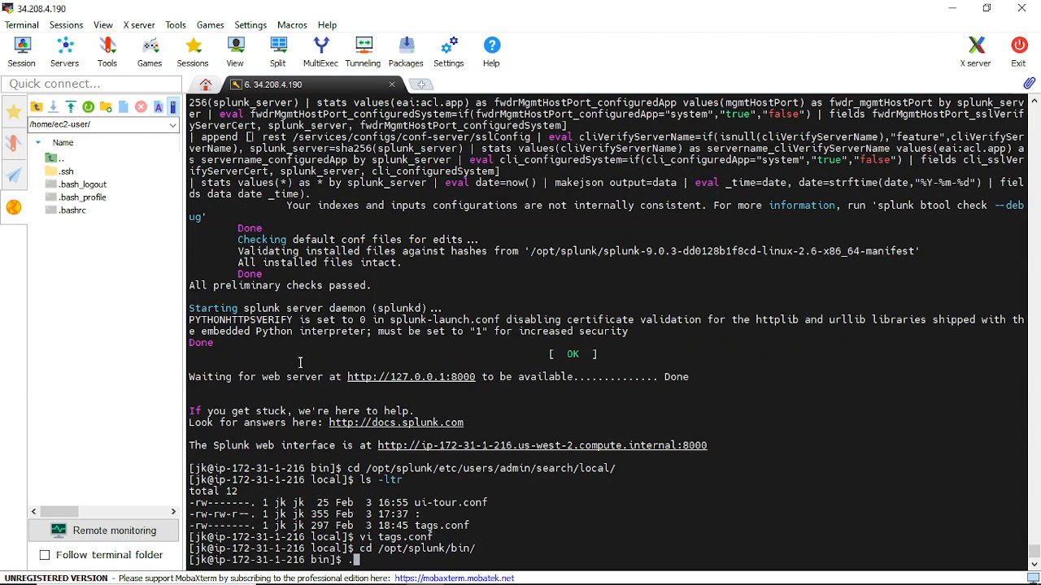
text(/splunk)
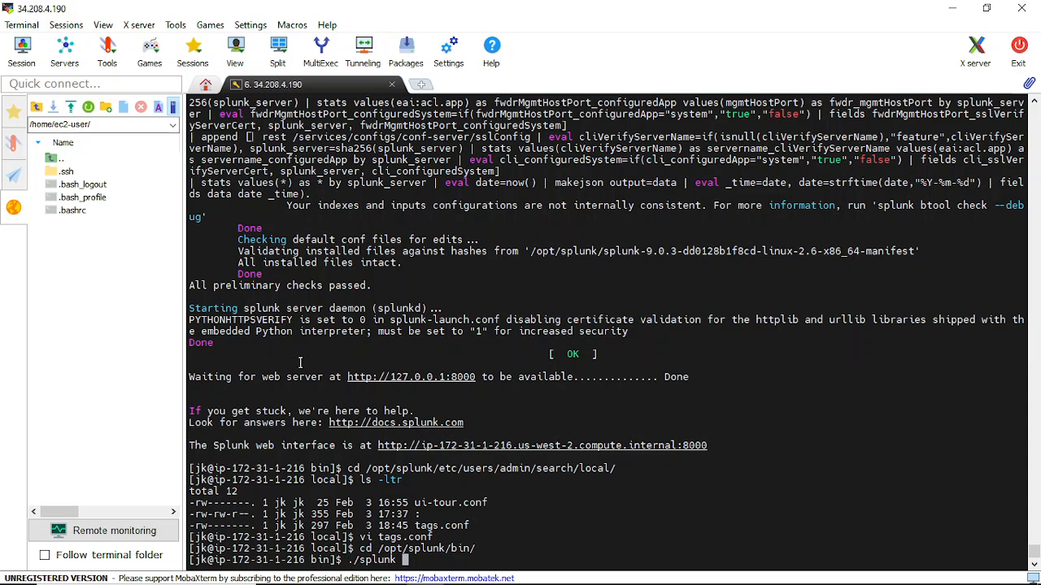
text( restart)
key(Return)
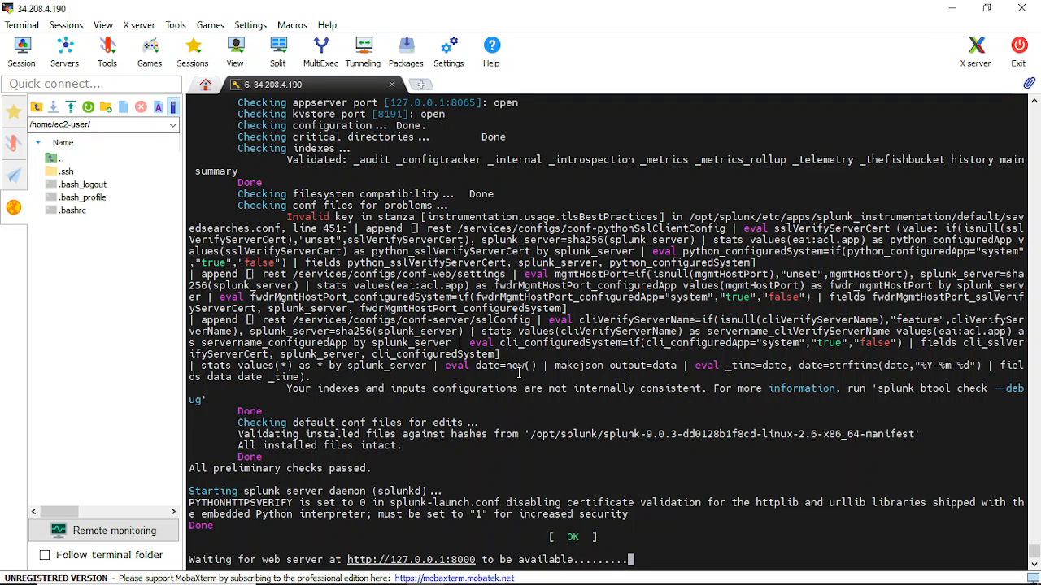
Switch to the browser and reload the Splunk search page.
key(alt+Tab)
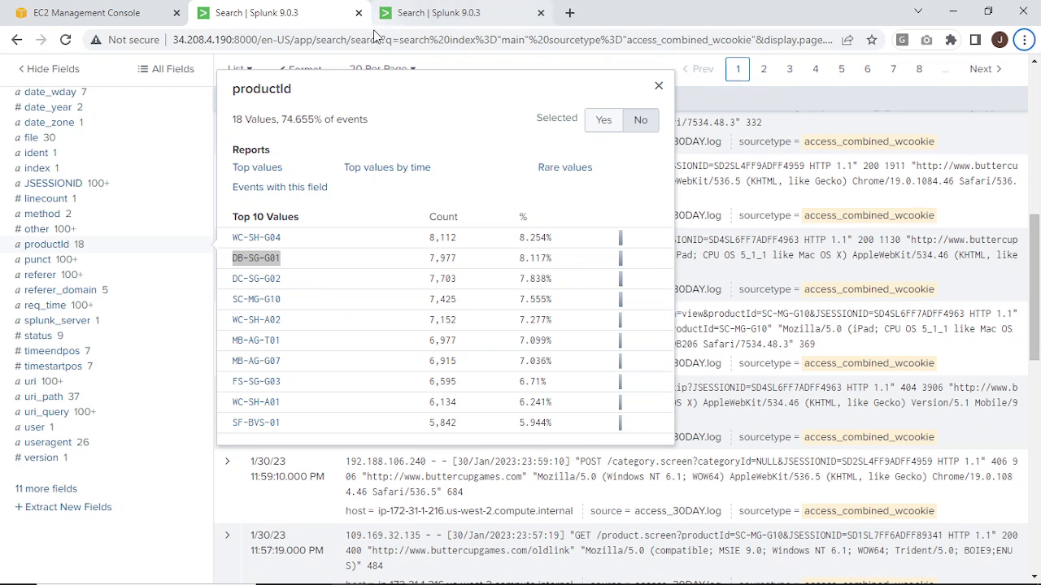
click(372, 42)
key(Return)
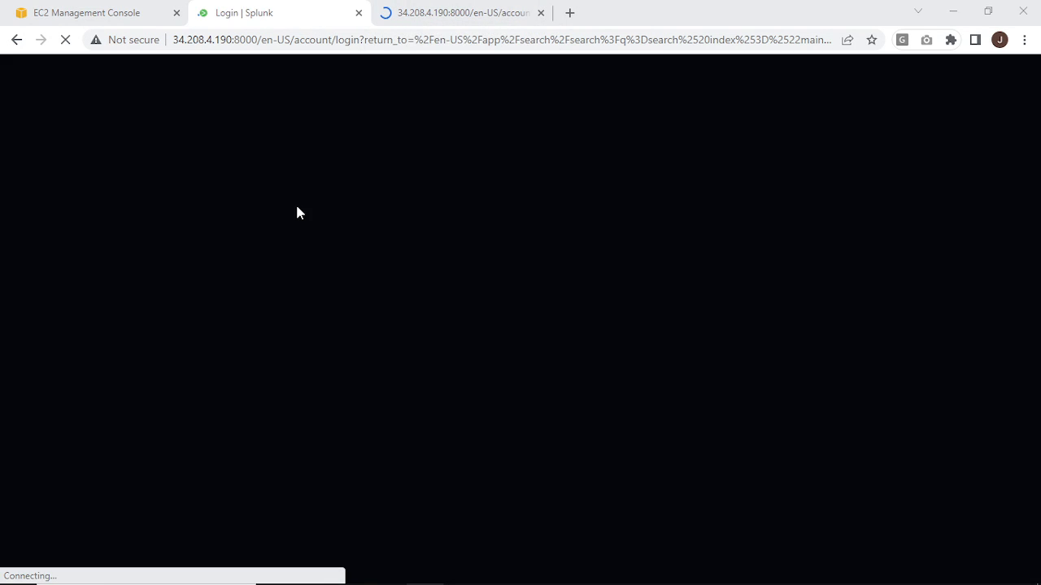
Sign in to Splunk Enterprise as admin with the account password.
key(alt+Tab)
key(alt+Tab)
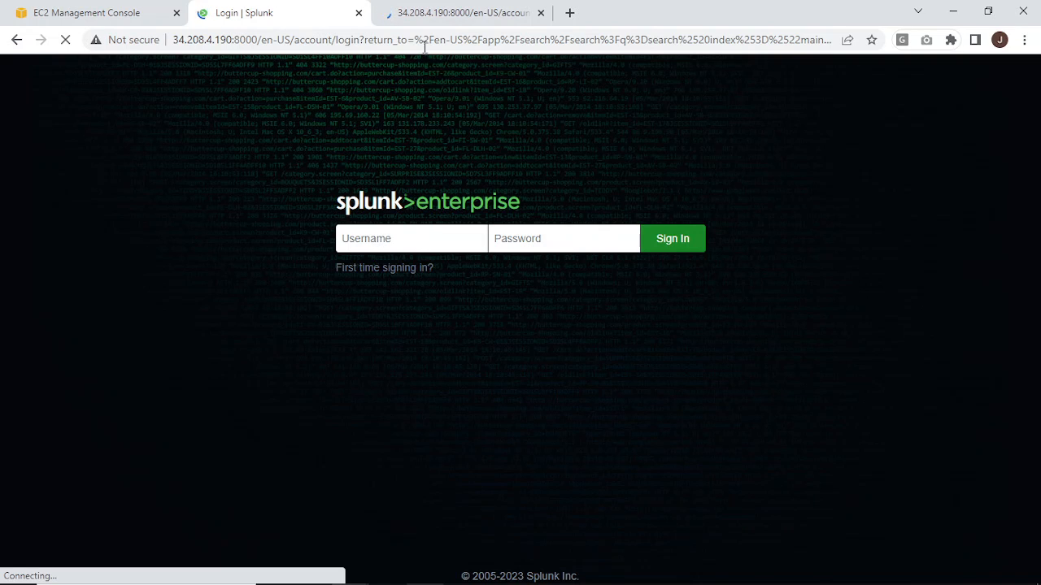
click(393, 244)
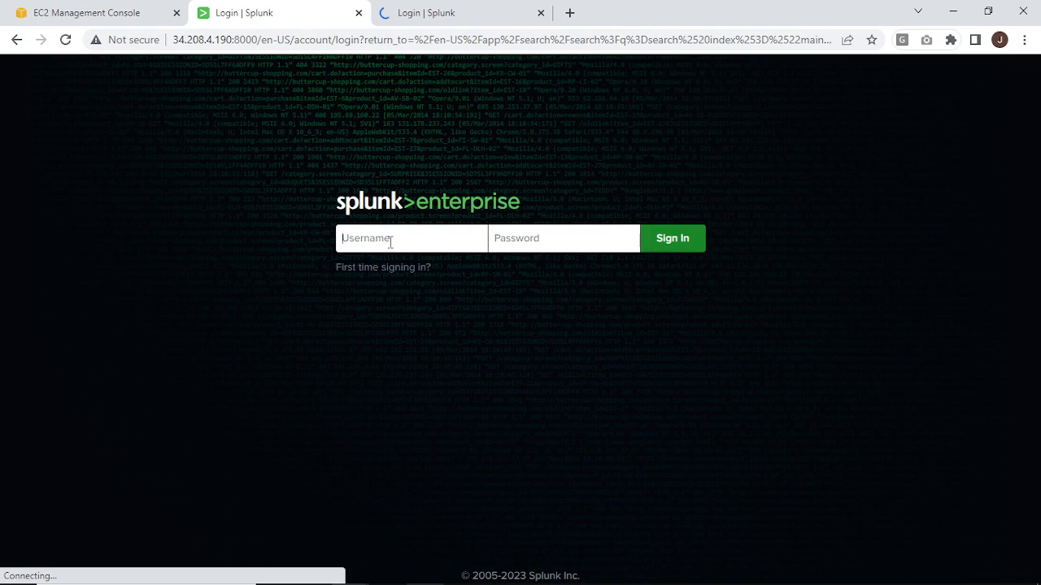
text(admin)
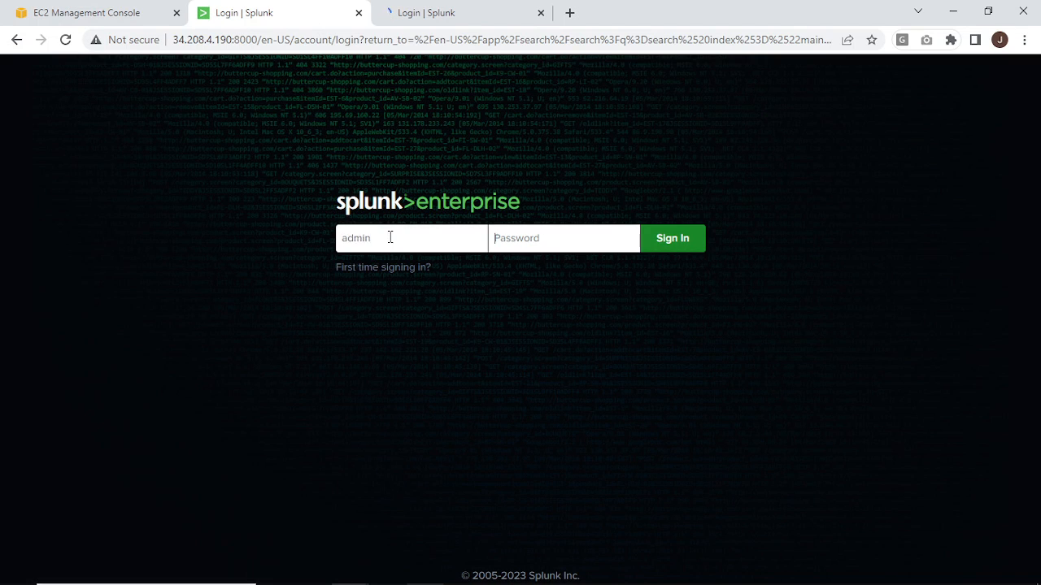
key(Tab)
text(••••)
key(Return)
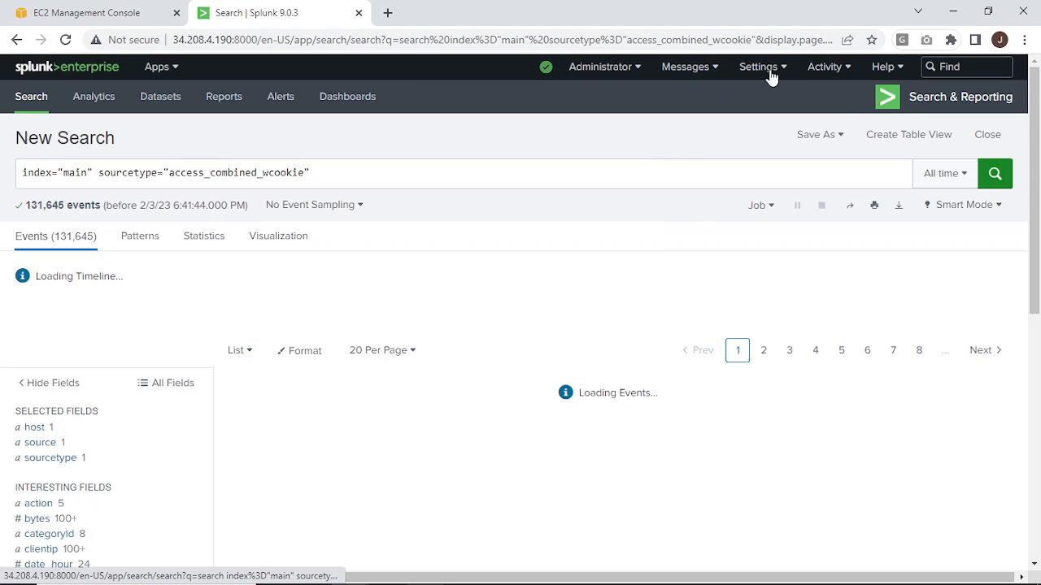
Open the list of all unique tag objects and examine the dummy_tag entry and its field value pair.
click(764, 70)
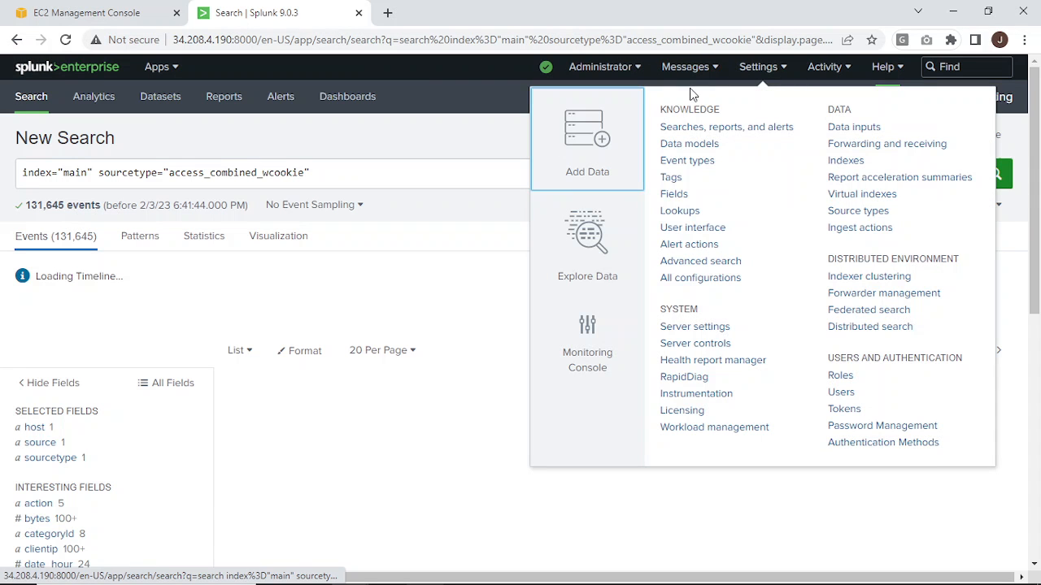
click(676, 182)
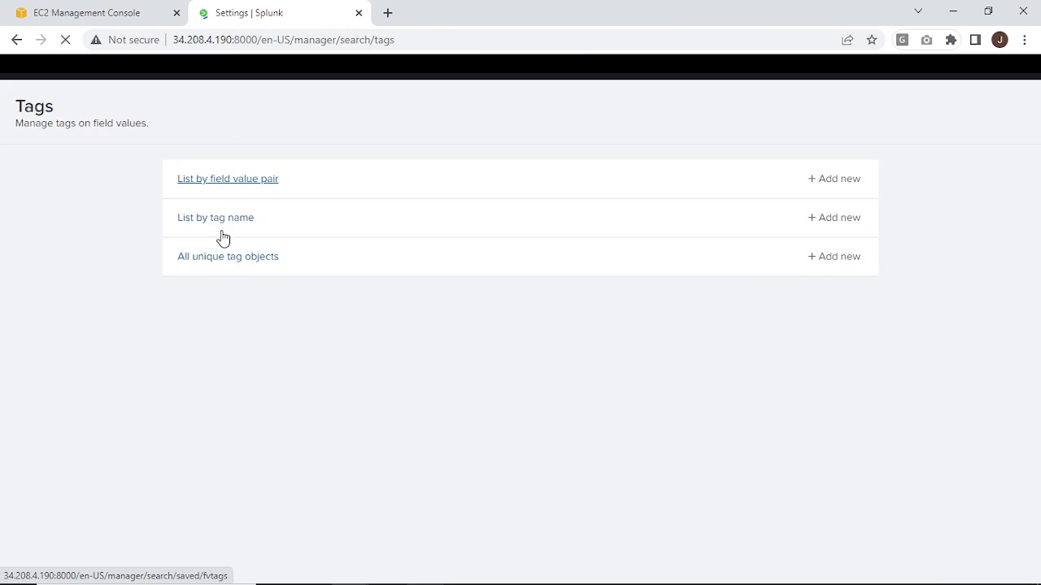
click(217, 267)
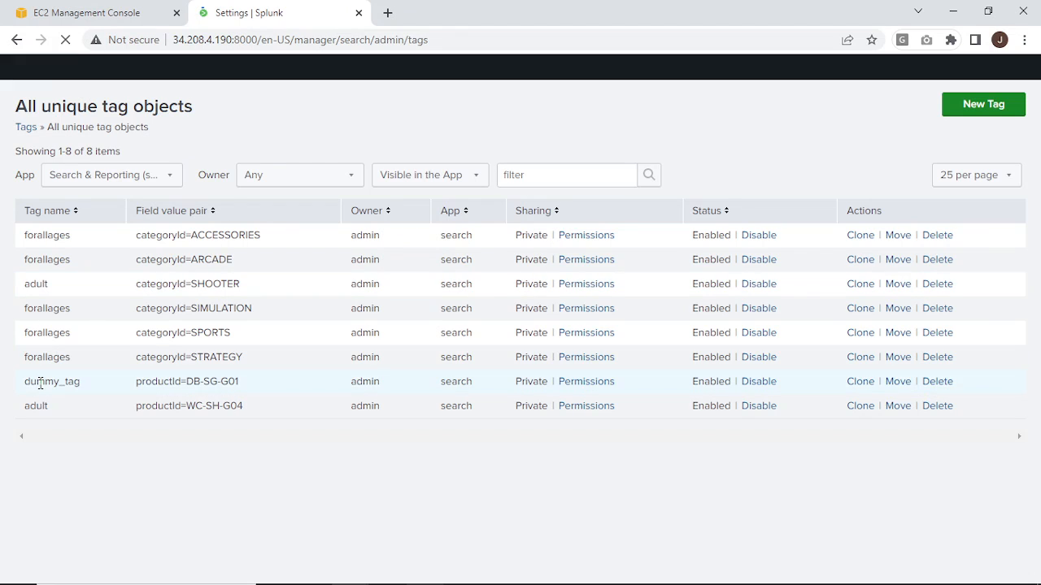
triple_click(84, 393)
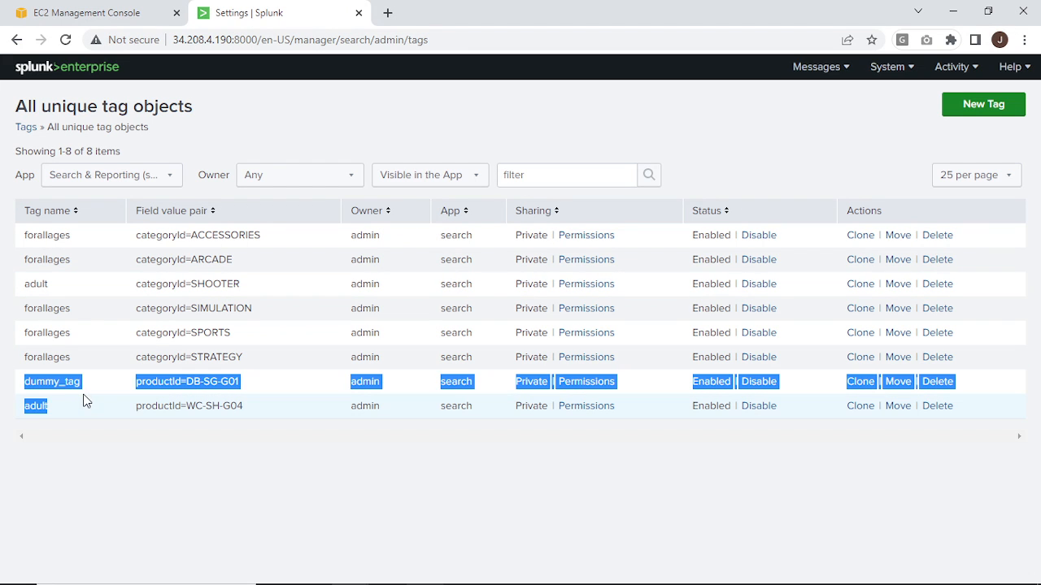
click(148, 376)
drag(134, 380, 245, 389)
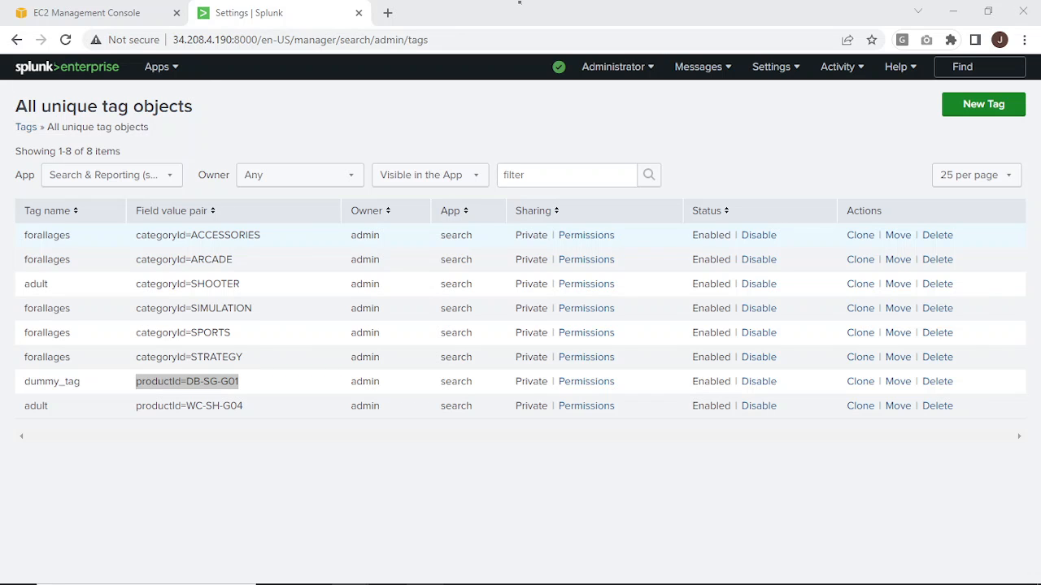
Return to the tag management page and review the tags listed by field value pair.
click(519, 1)
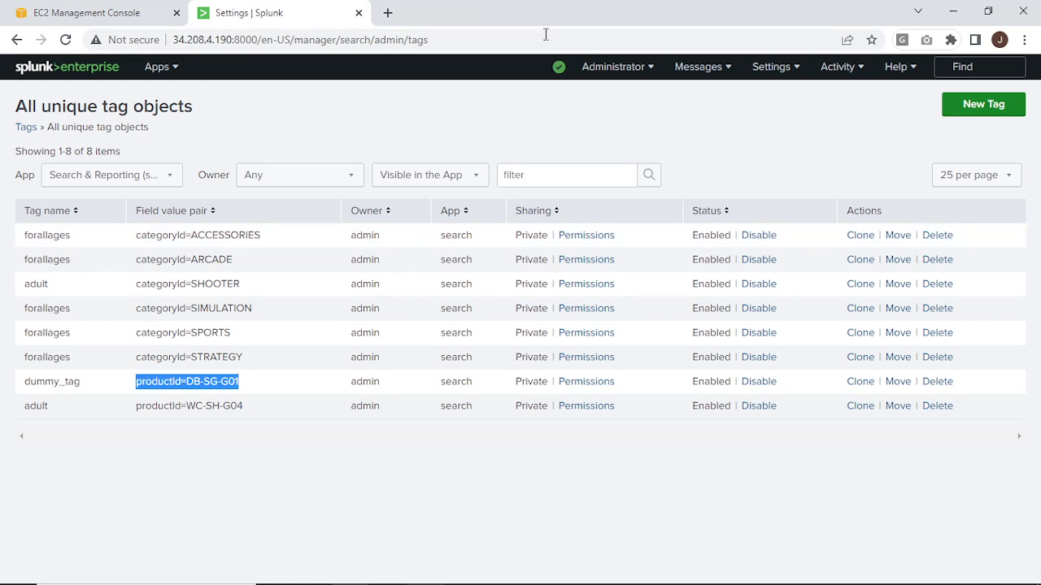
click(769, 73)
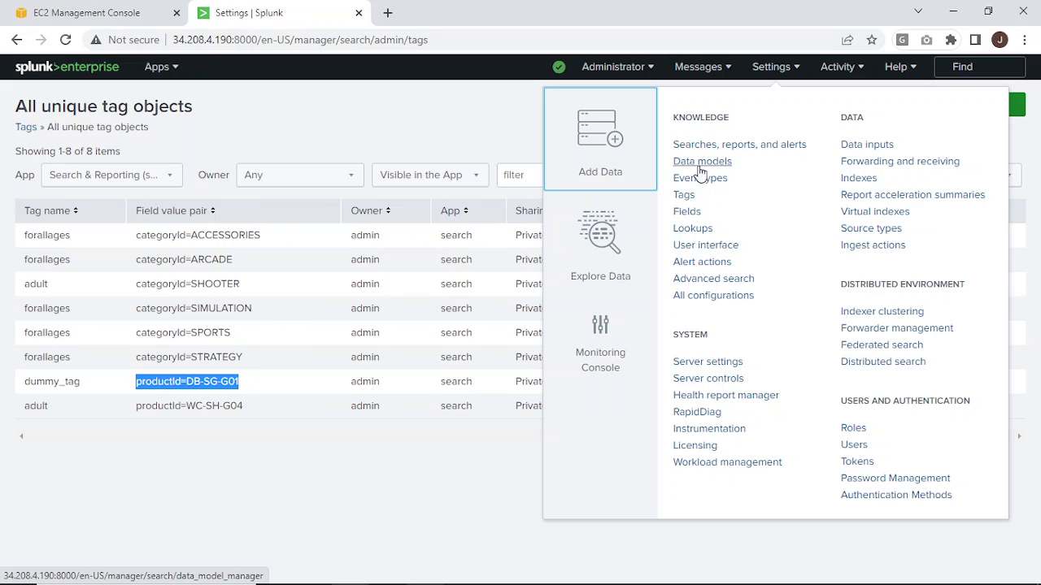
click(685, 196)
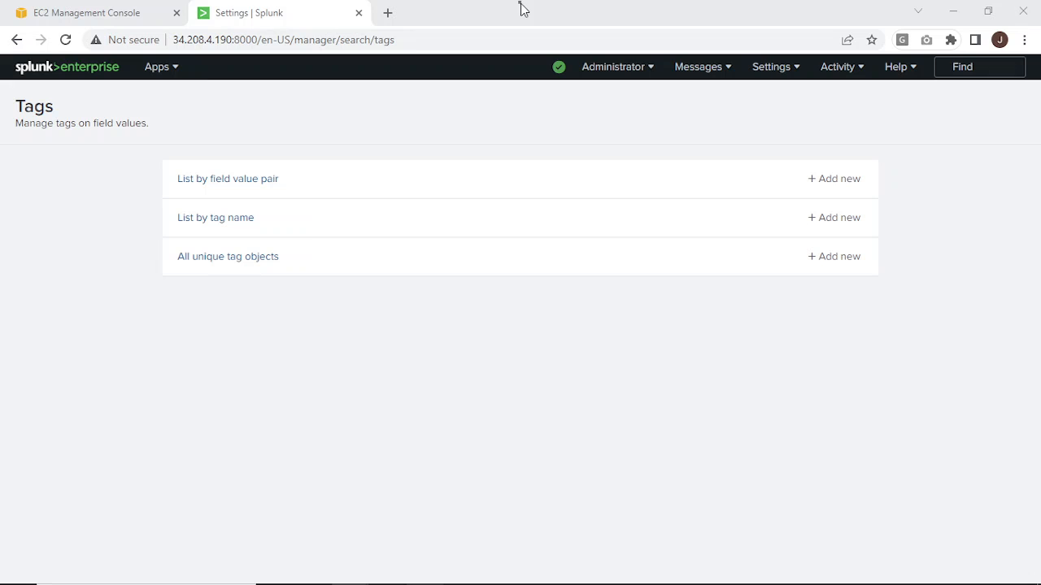
click(262, 181)
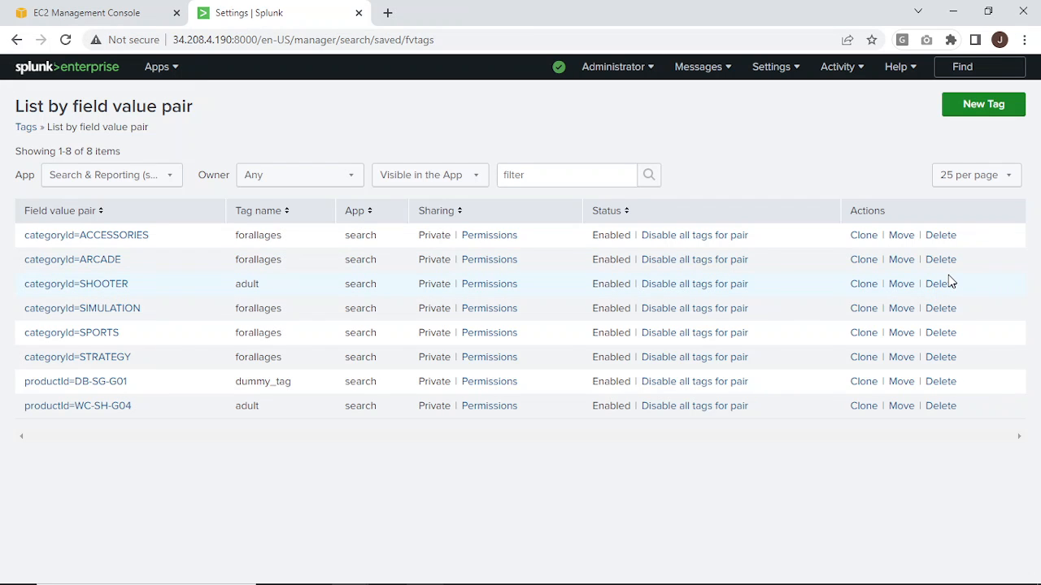
click(18, 41)
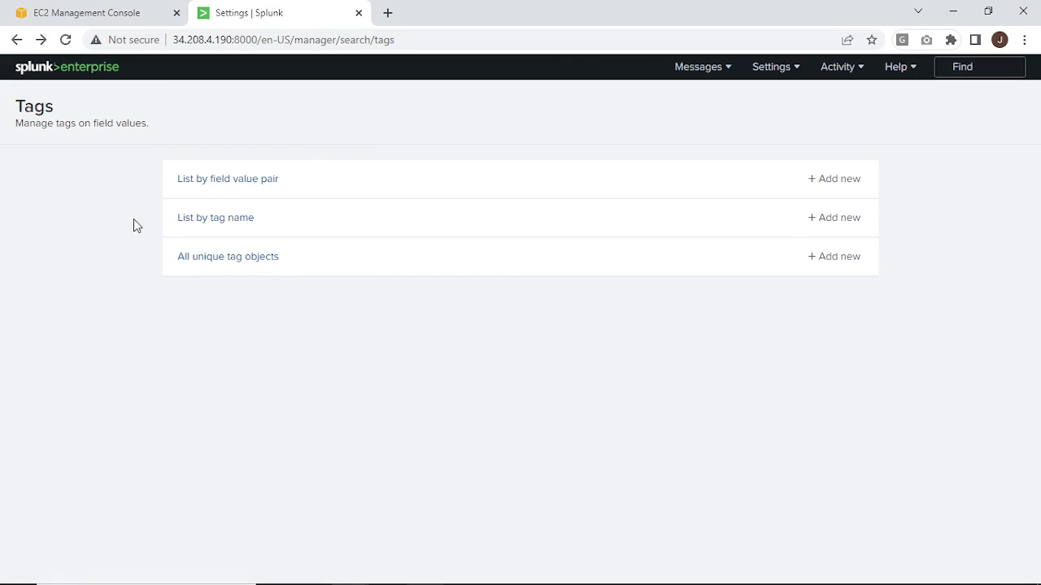
Review the tags listed by tag name and reopen the list of all unique tag objects.
click(227, 225)
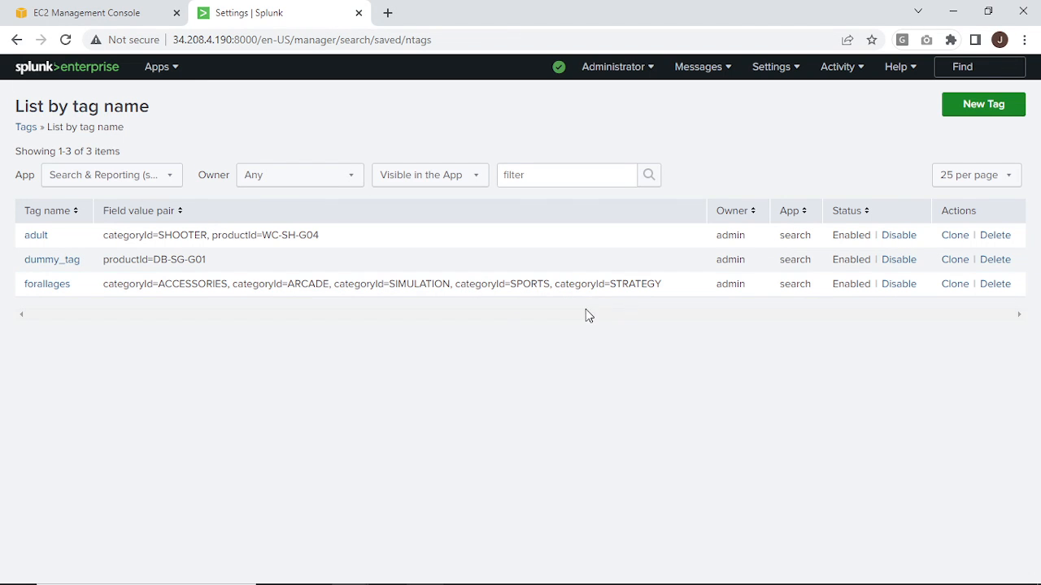
click(18, 42)
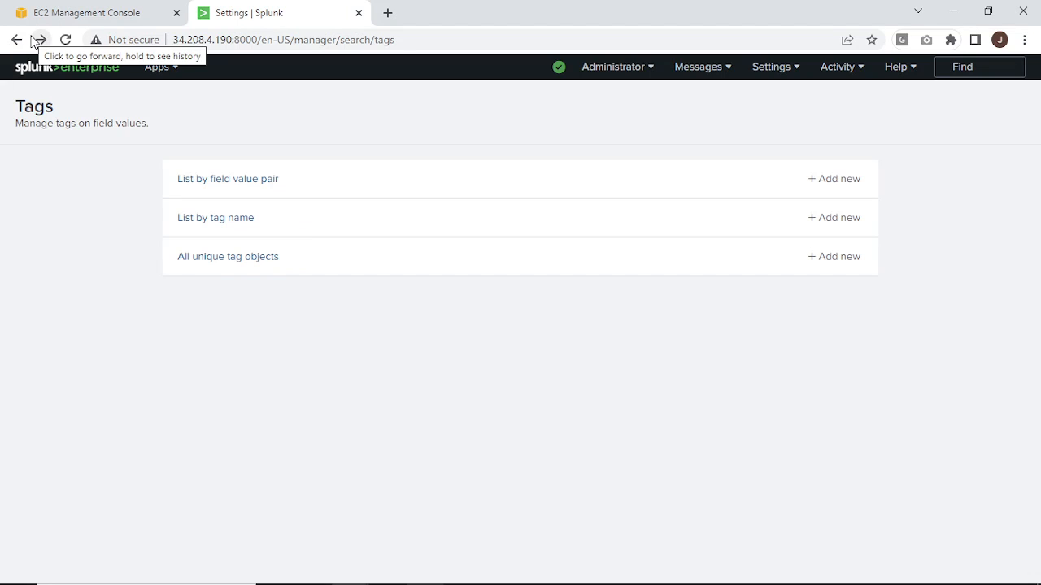
click(205, 270)
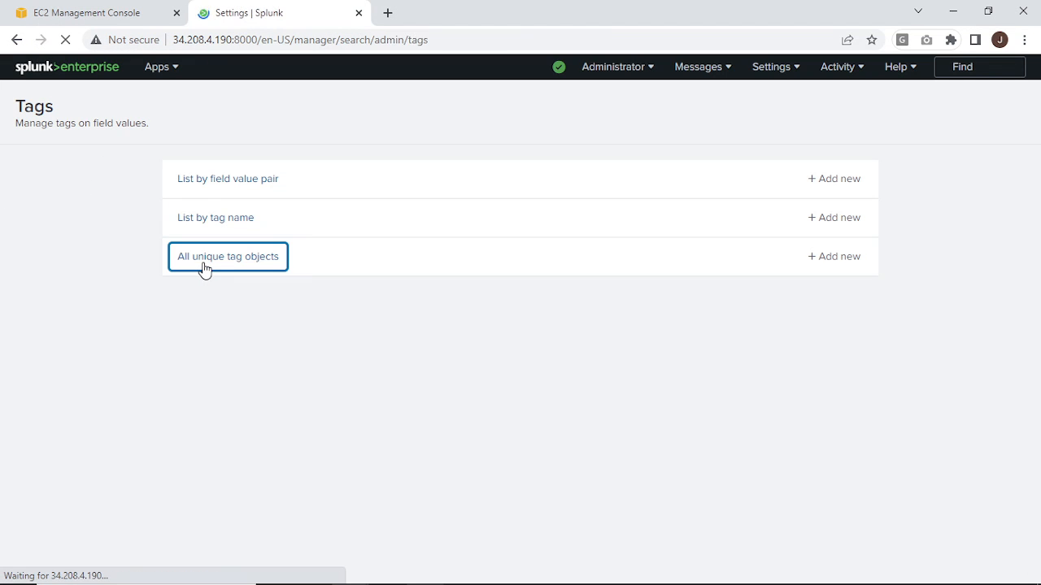